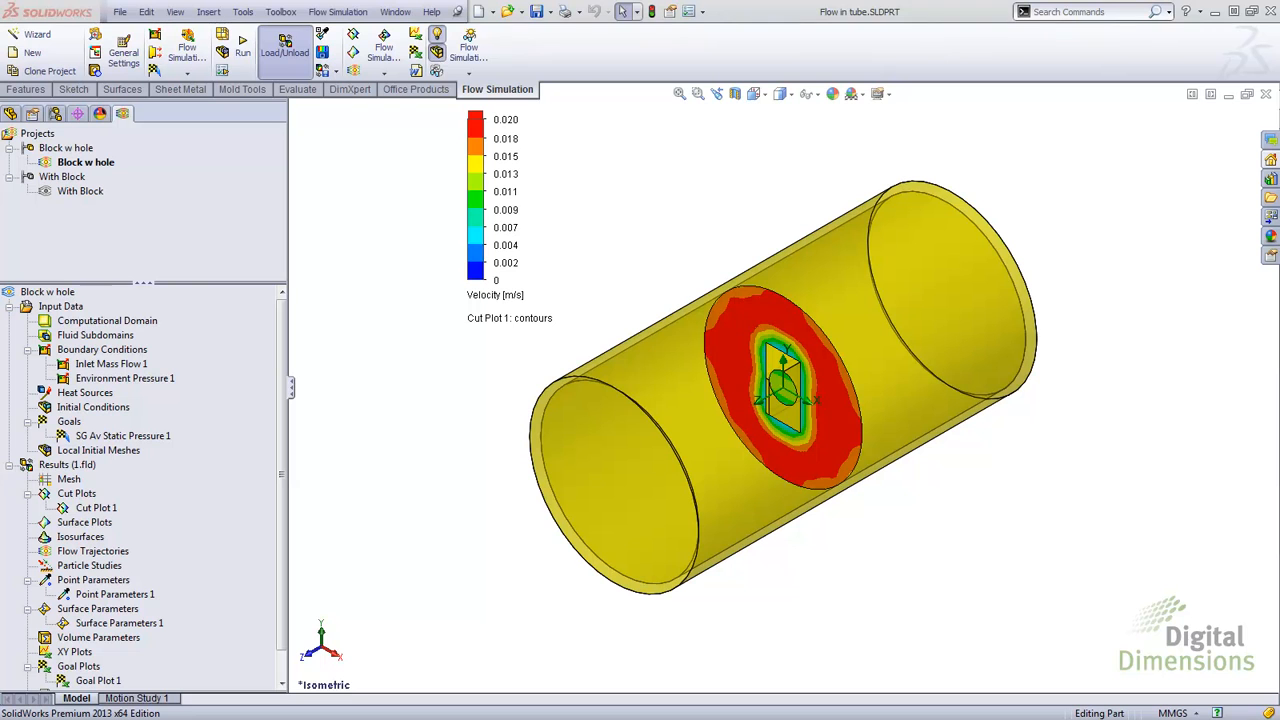
Step: Open the results Compare tool and run the comparison of the Block w hole and With Block projects
left_click(330, 11)
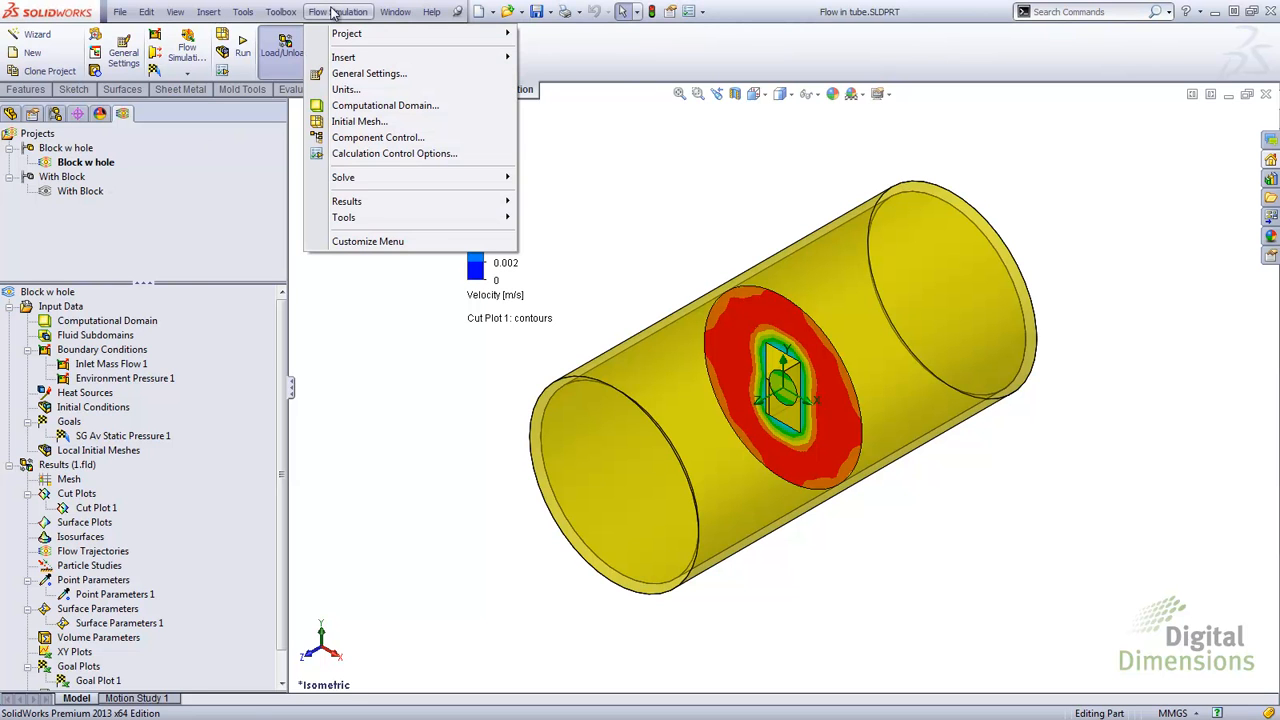
mouse_move(352, 203)
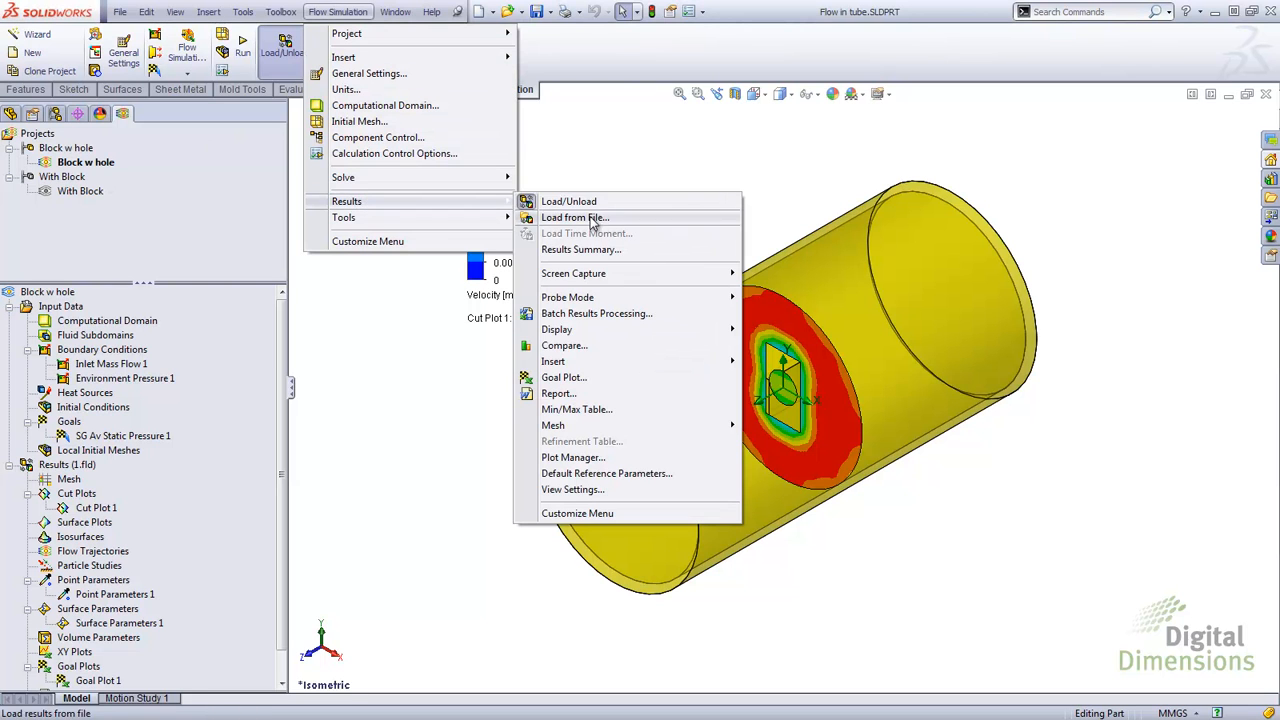
left_click(556, 346)
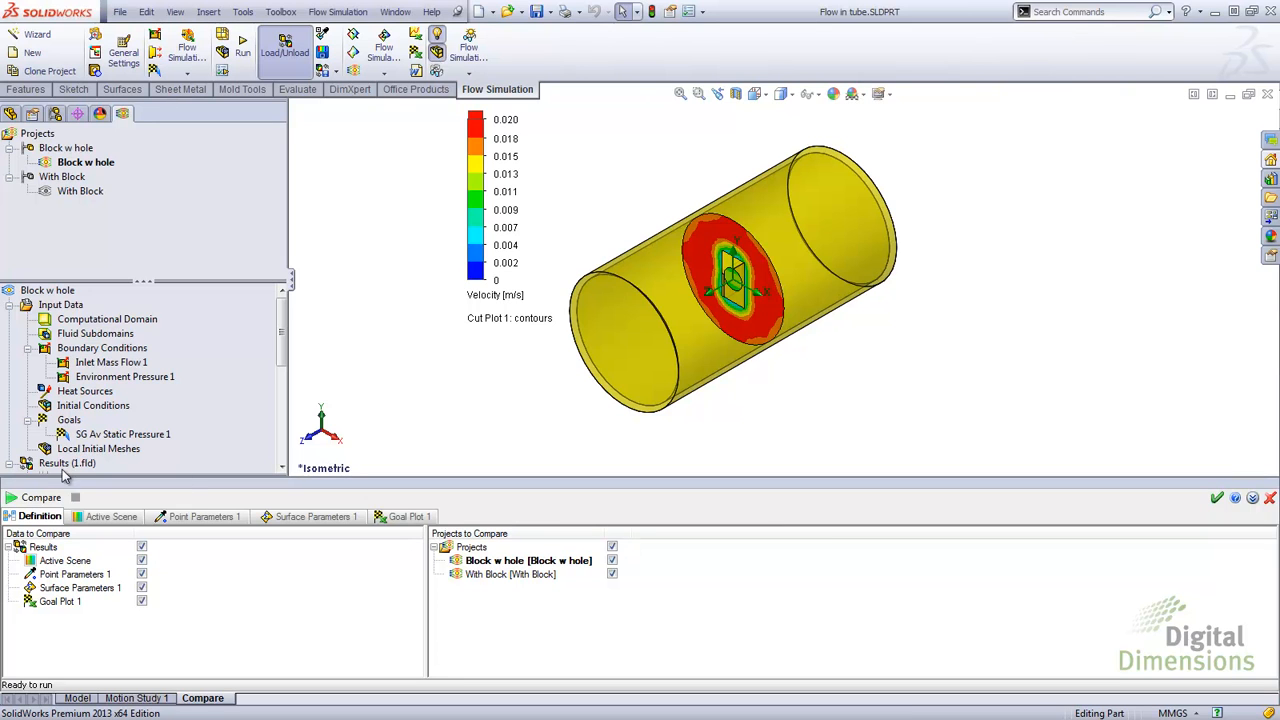
left_click(24, 500)
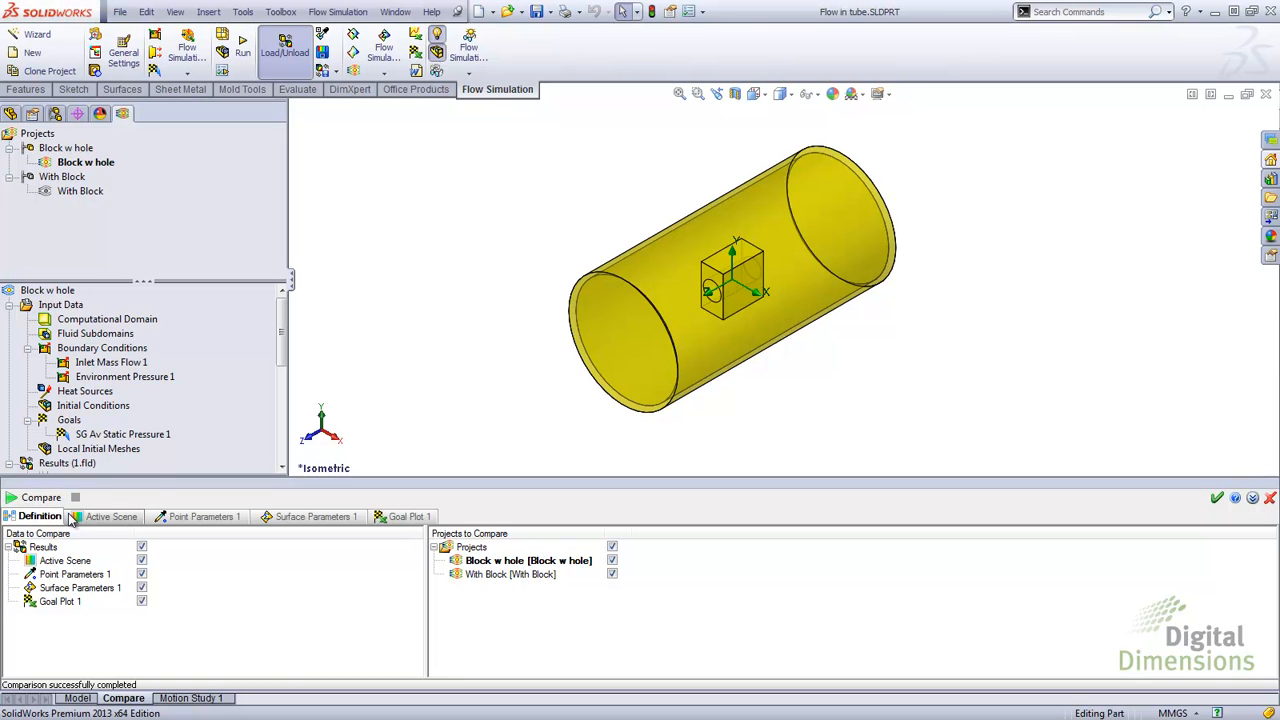
Step: Open the Active Scene comparison images and page through both projects' pictures in the image viewer
left_click(98, 515)
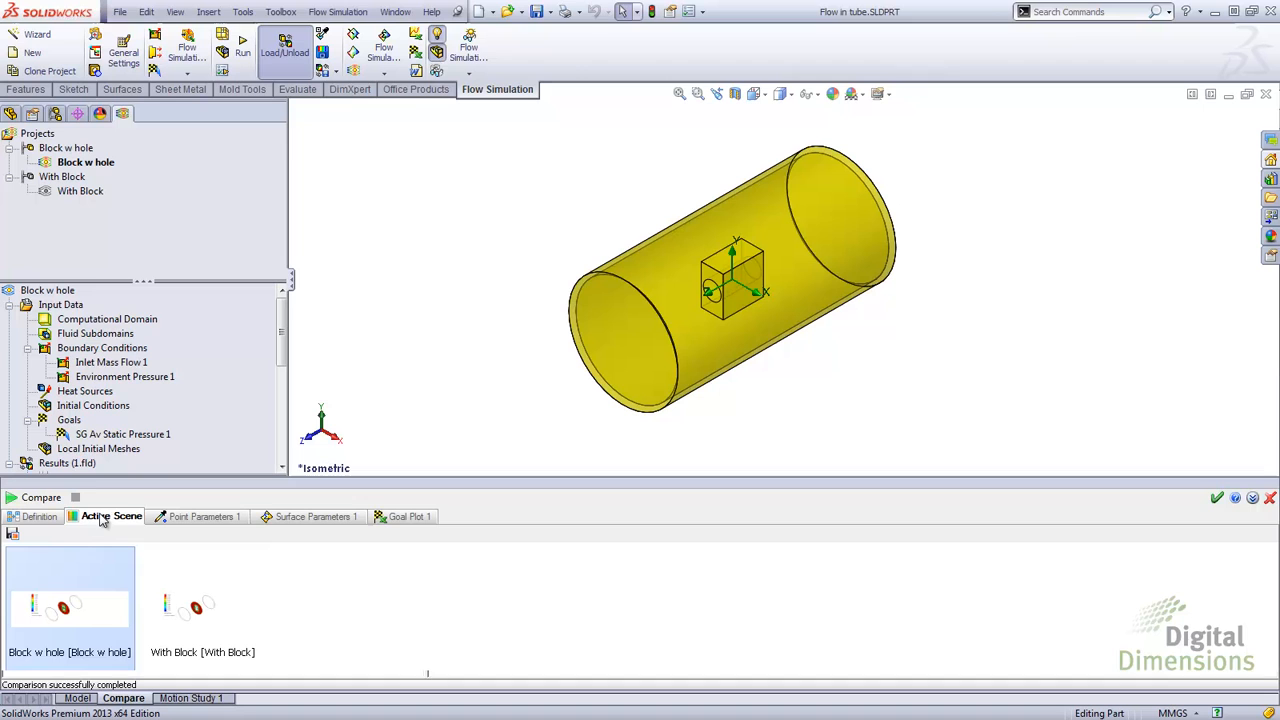
double_click(90, 582)
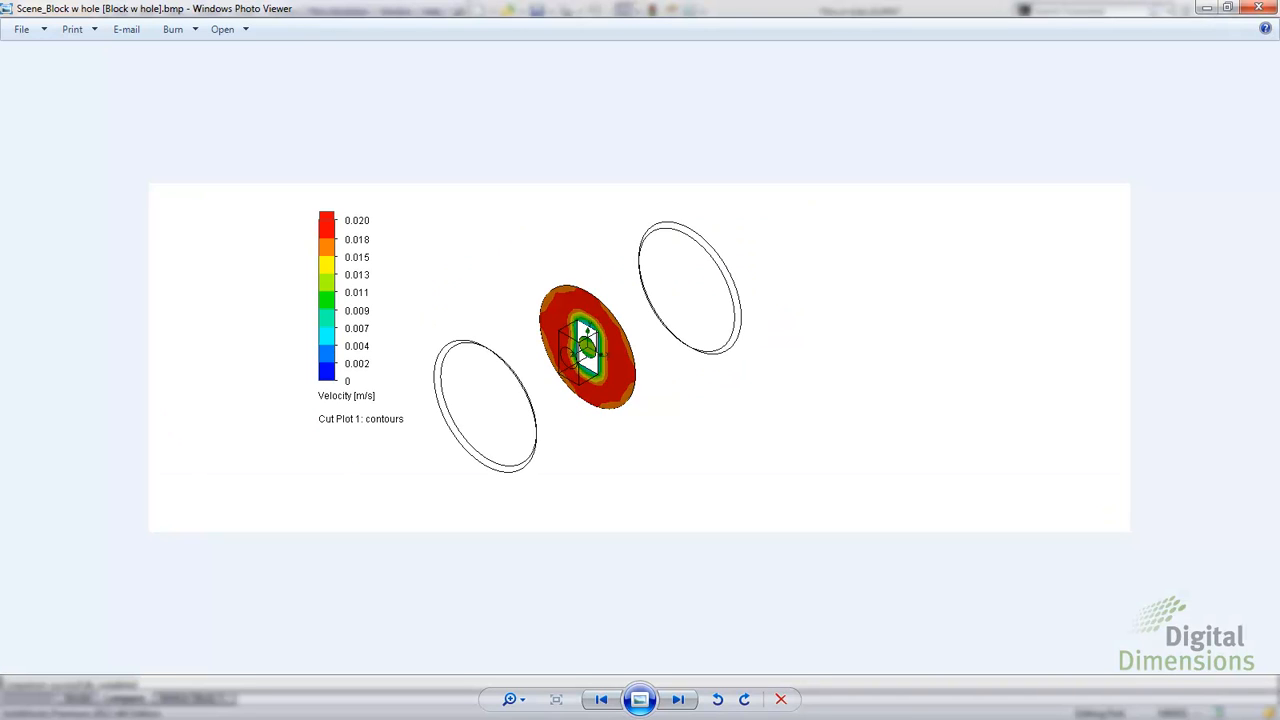
left_click(678, 700)
left_click(688, 705)
left_click(604, 702)
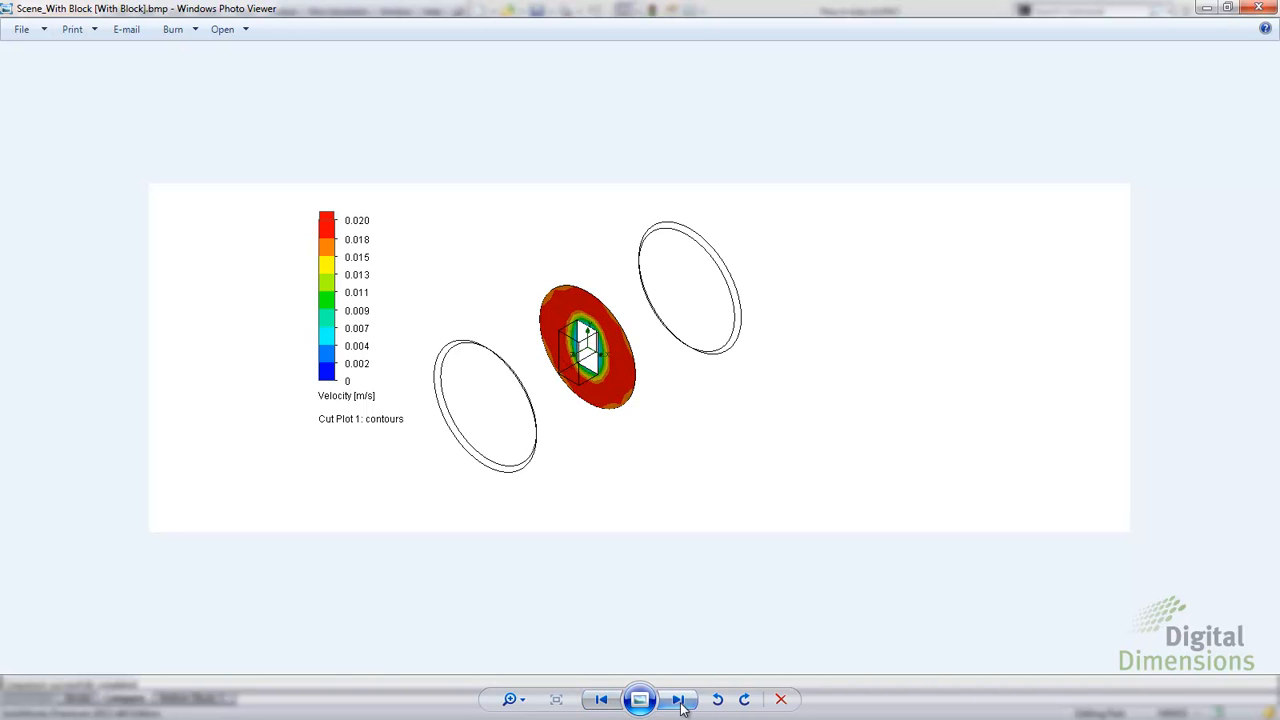
left_click(680, 704)
left_click(610, 700)
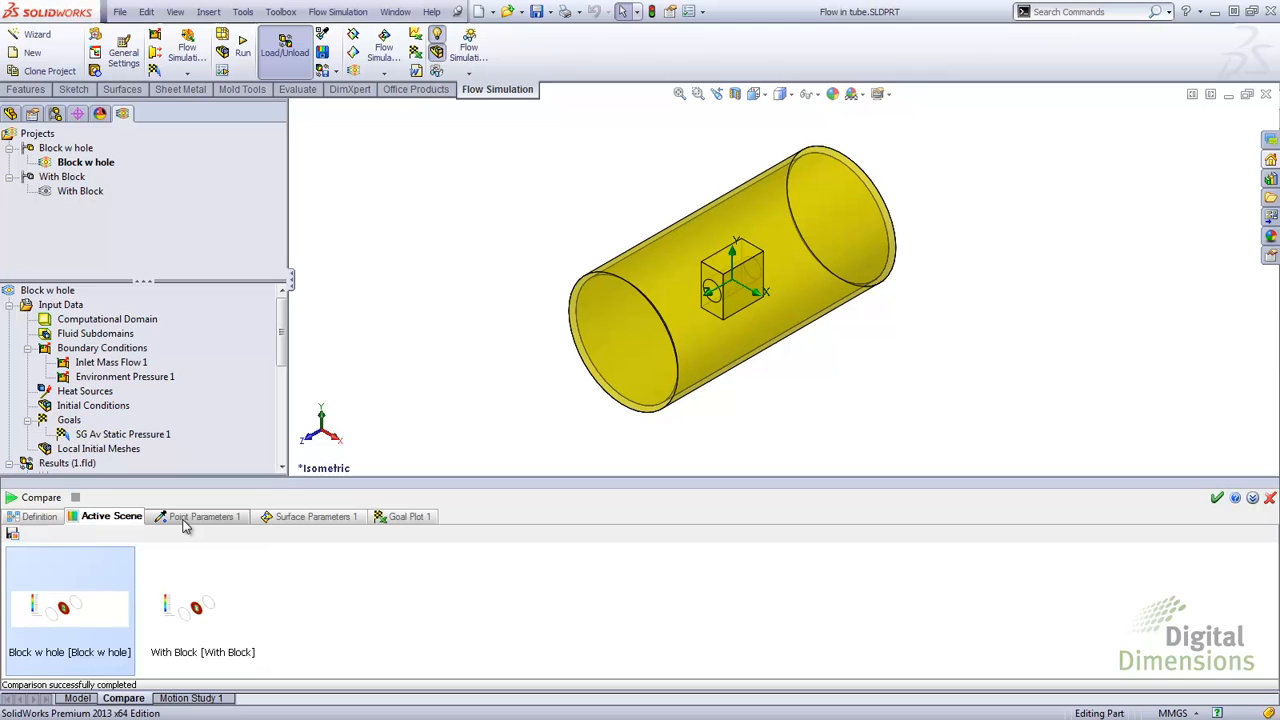
Step: Review the Point Parameters and Surface Parameters comparison tables, toggling the Delta display on and off
left_click(198, 516)
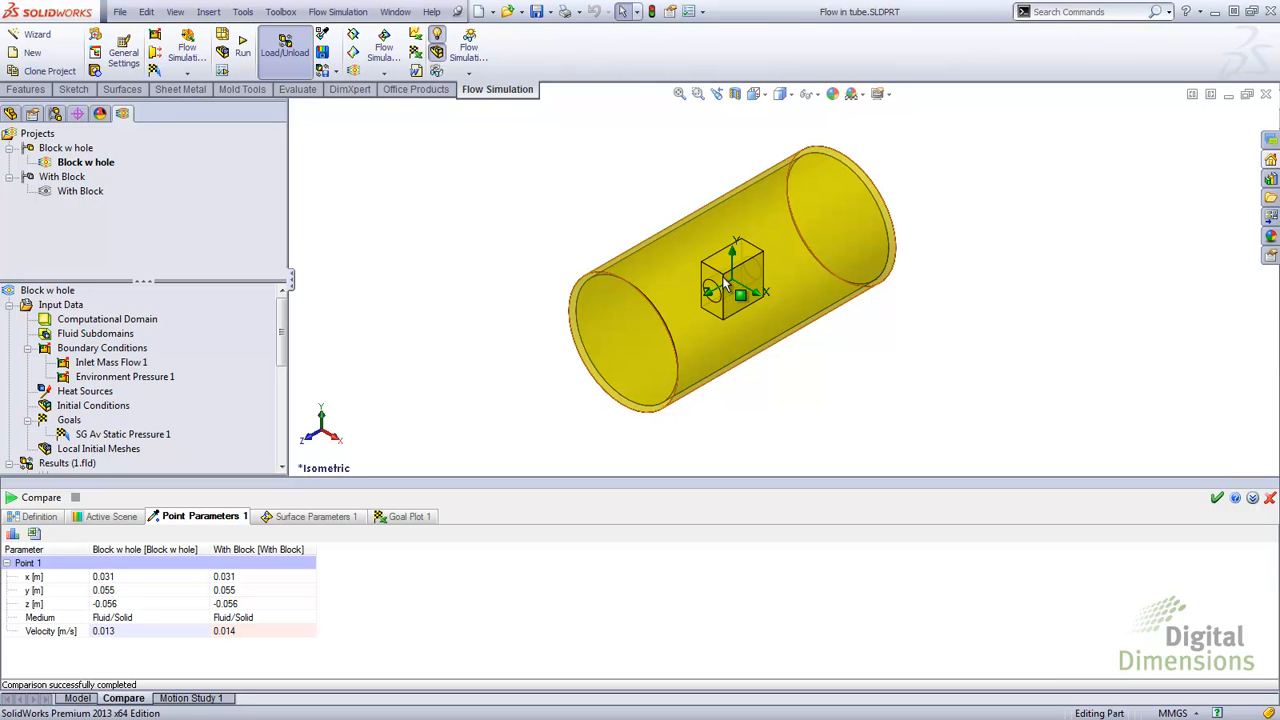
left_click(298, 518)
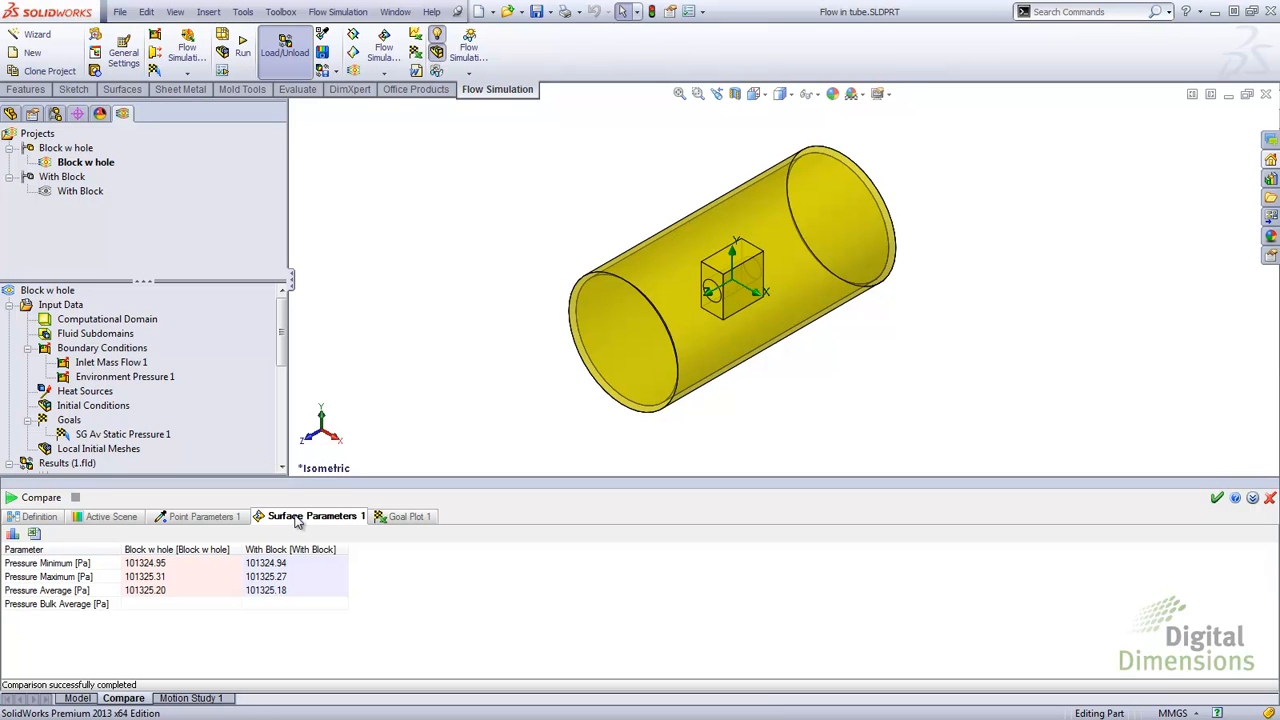
left_click(14, 535)
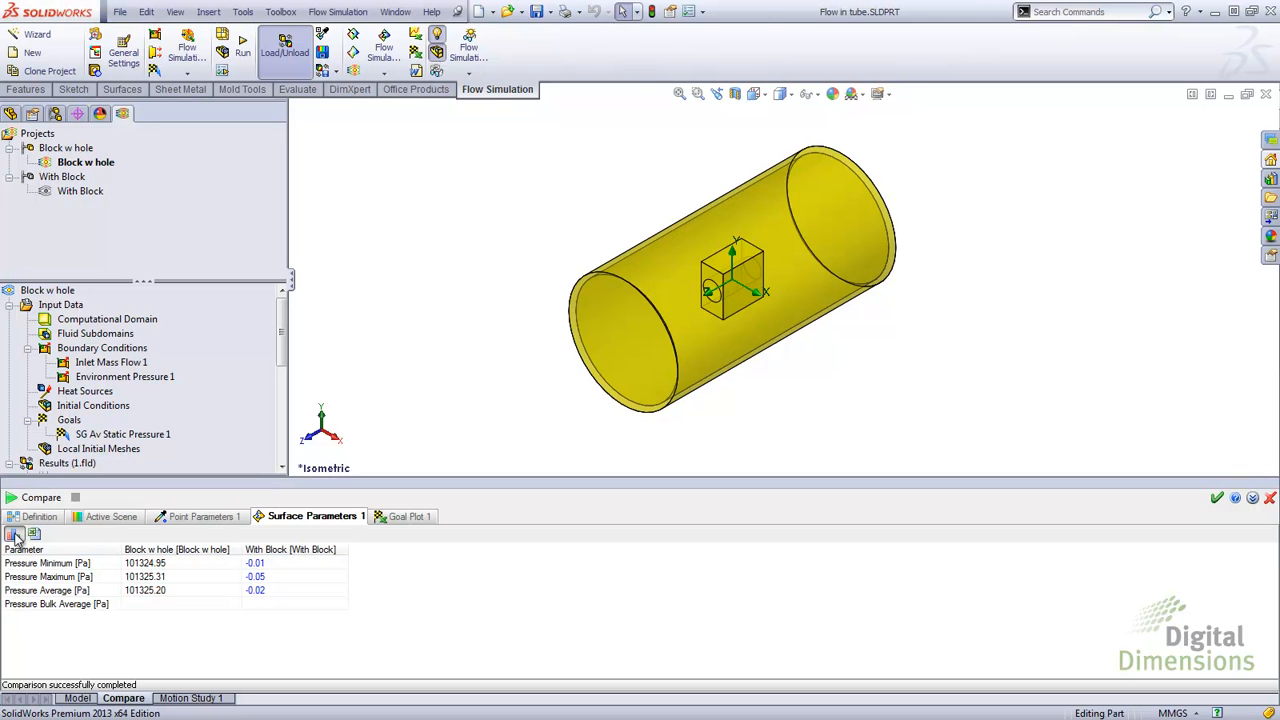
left_click(14, 536)
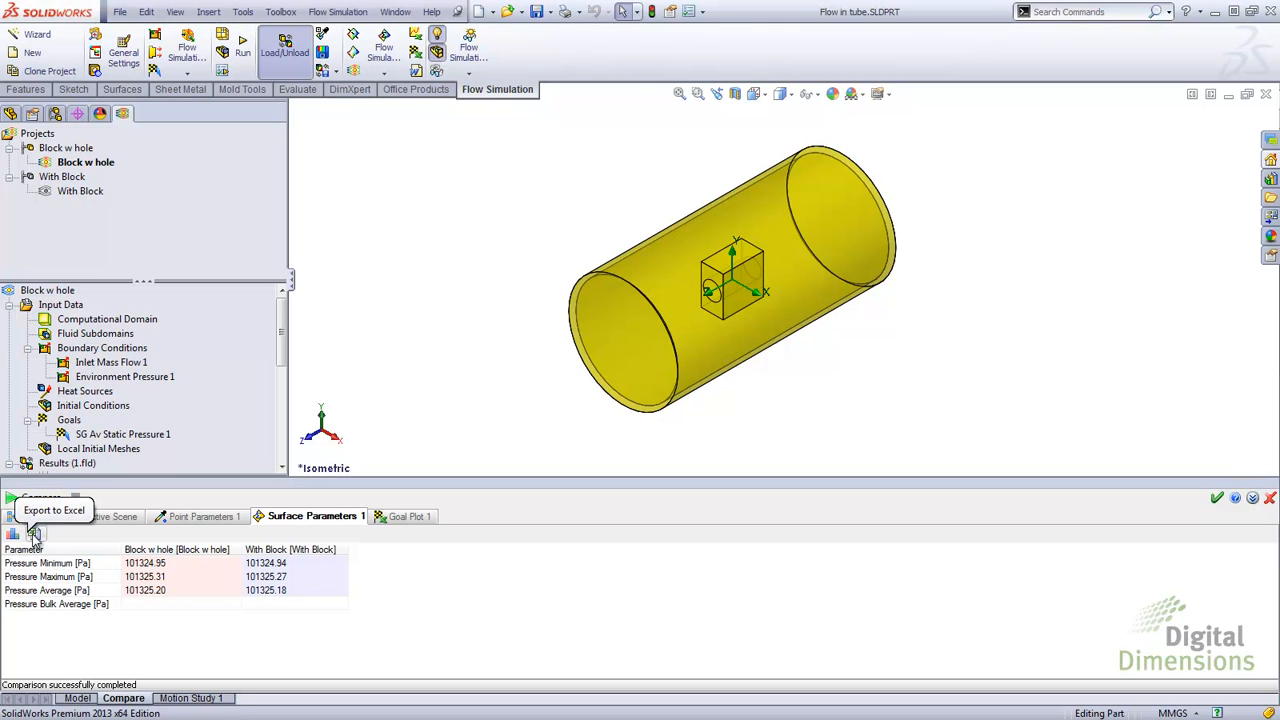
Step: Export the Surface Parameters comparison to Excel, then close the workbook without saving
left_click(34, 535)
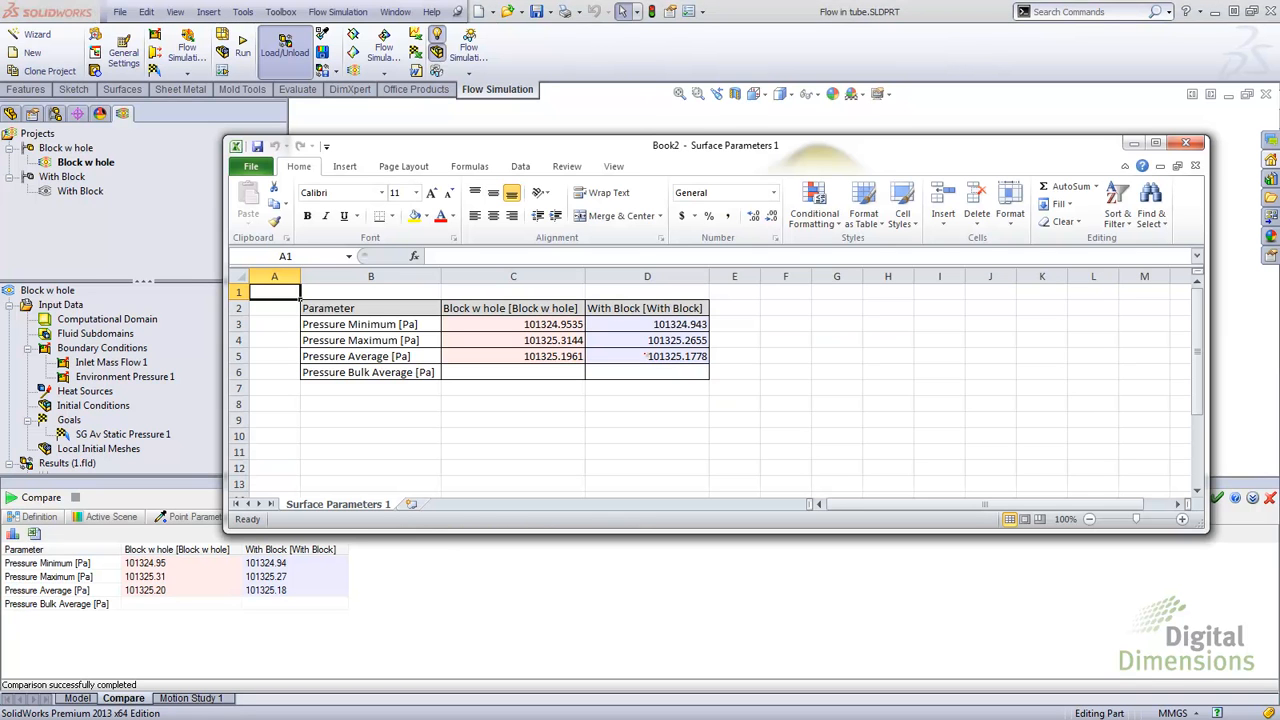
left_click(1186, 144)
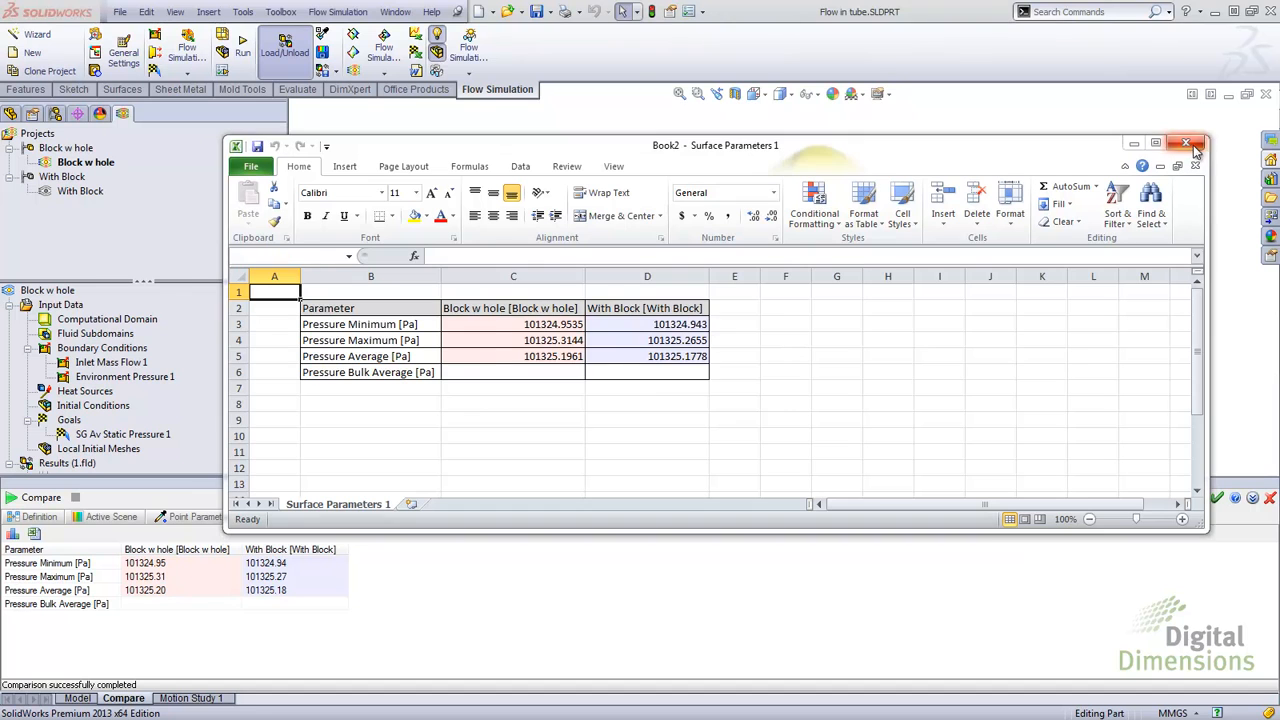
left_click(637, 386)
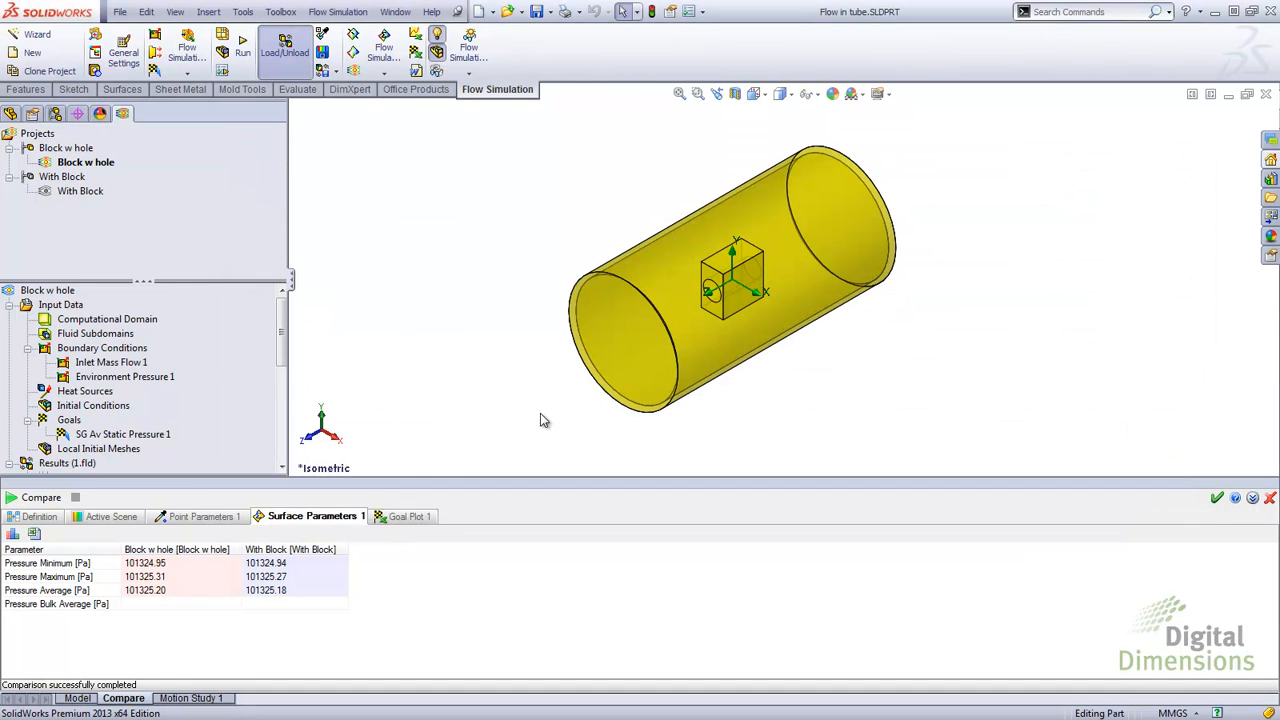
Step: Open the Goal Plot 1 comparison and display it as a table, then as a chart
left_click(405, 518)
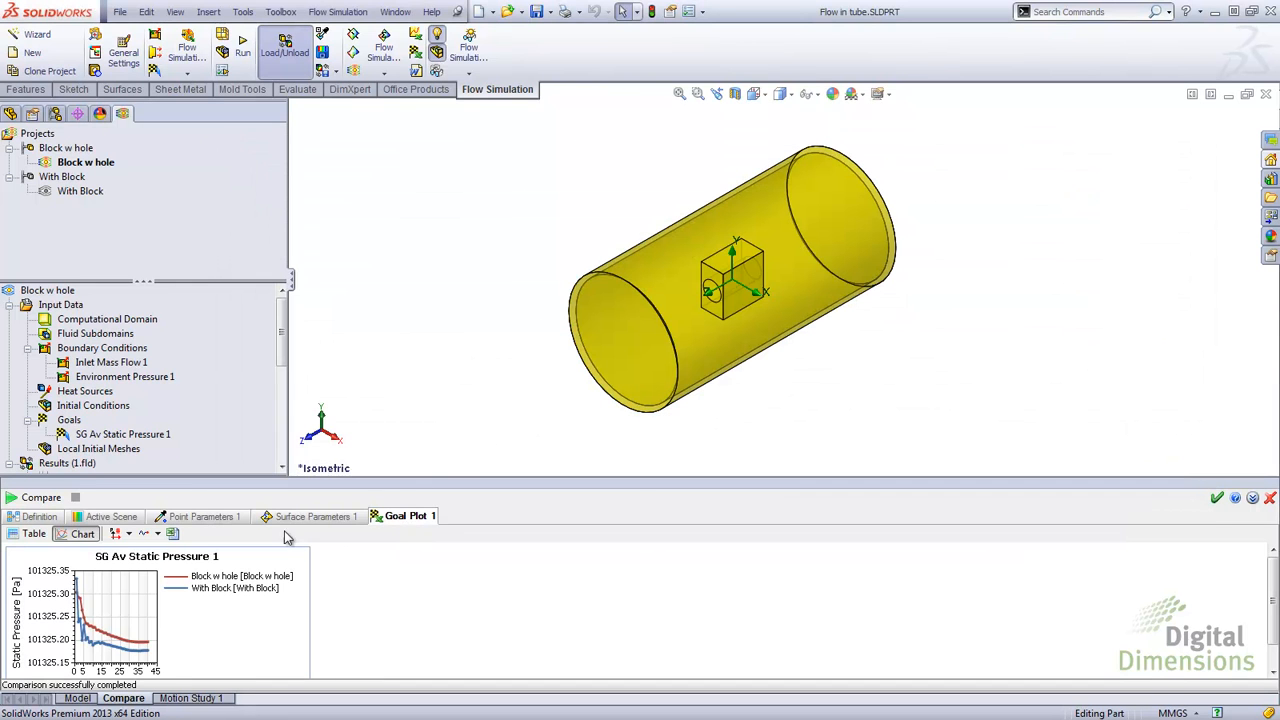
left_click(36, 536)
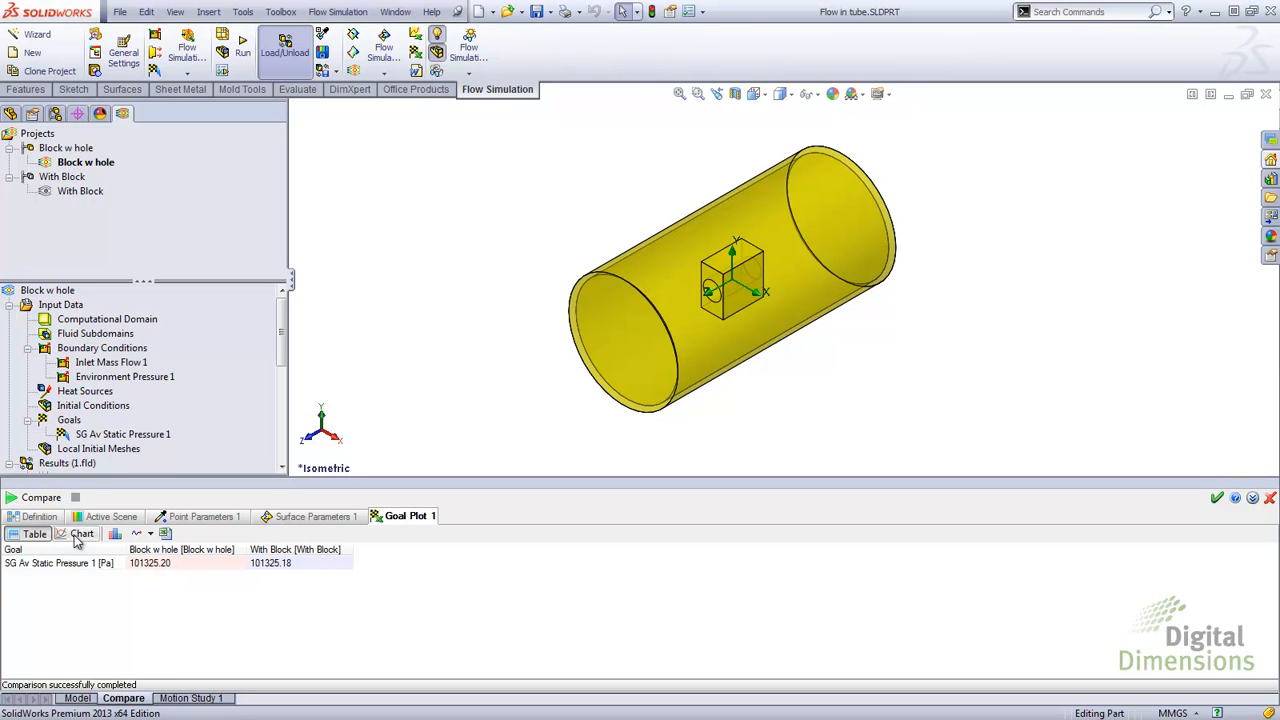
left_click(80, 535)
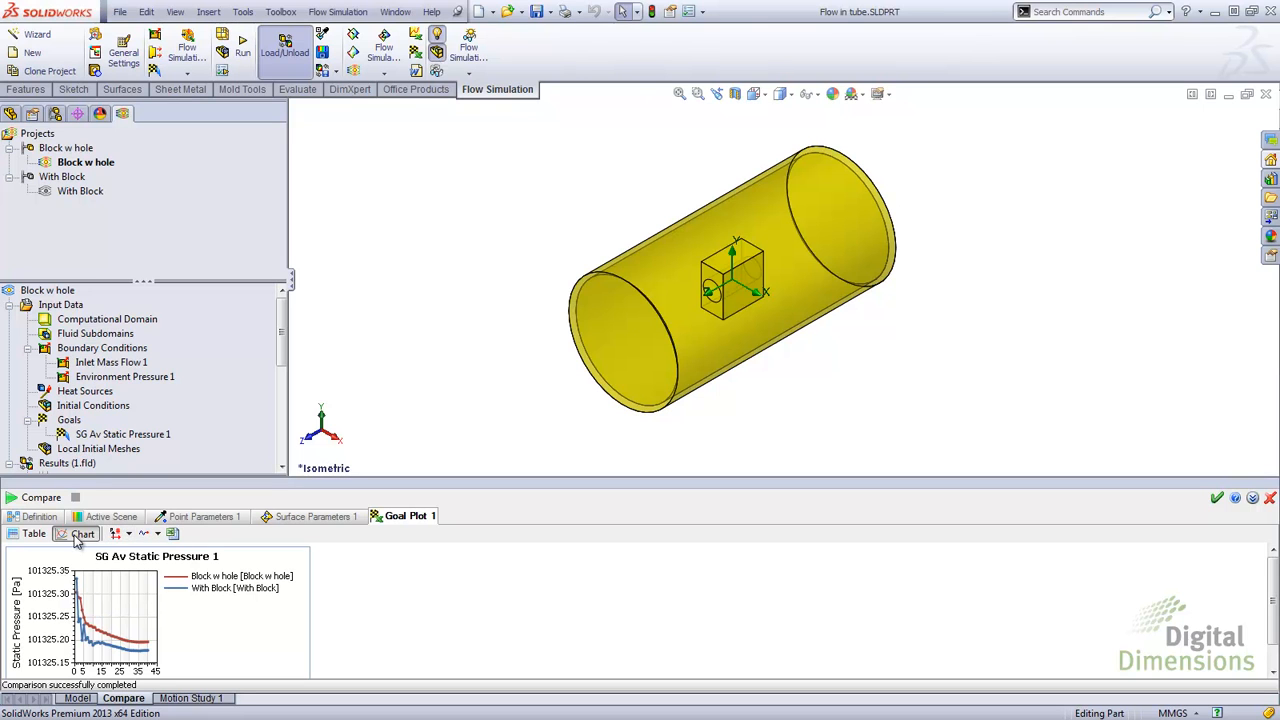
Step: Set the goal chart's horizontal axis to CPU time, then to Travels
left_click(129, 535)
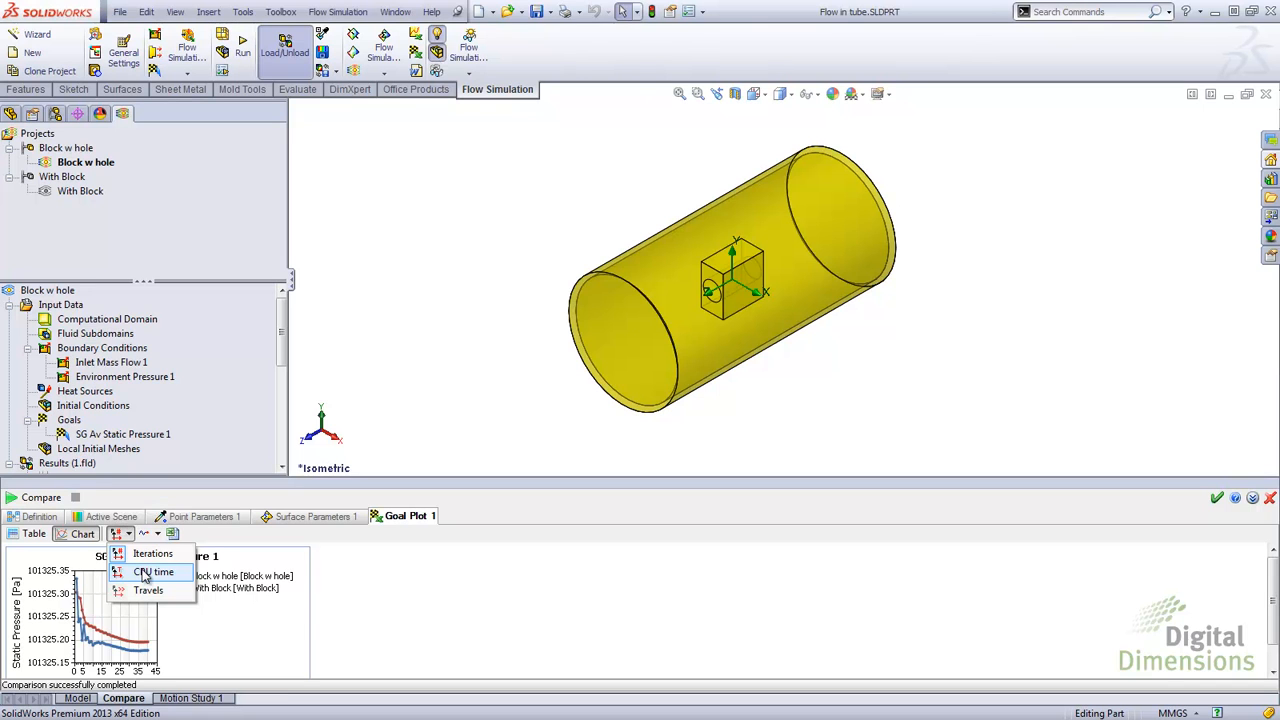
left_click(145, 572)
left_click(128, 535)
left_click(148, 590)
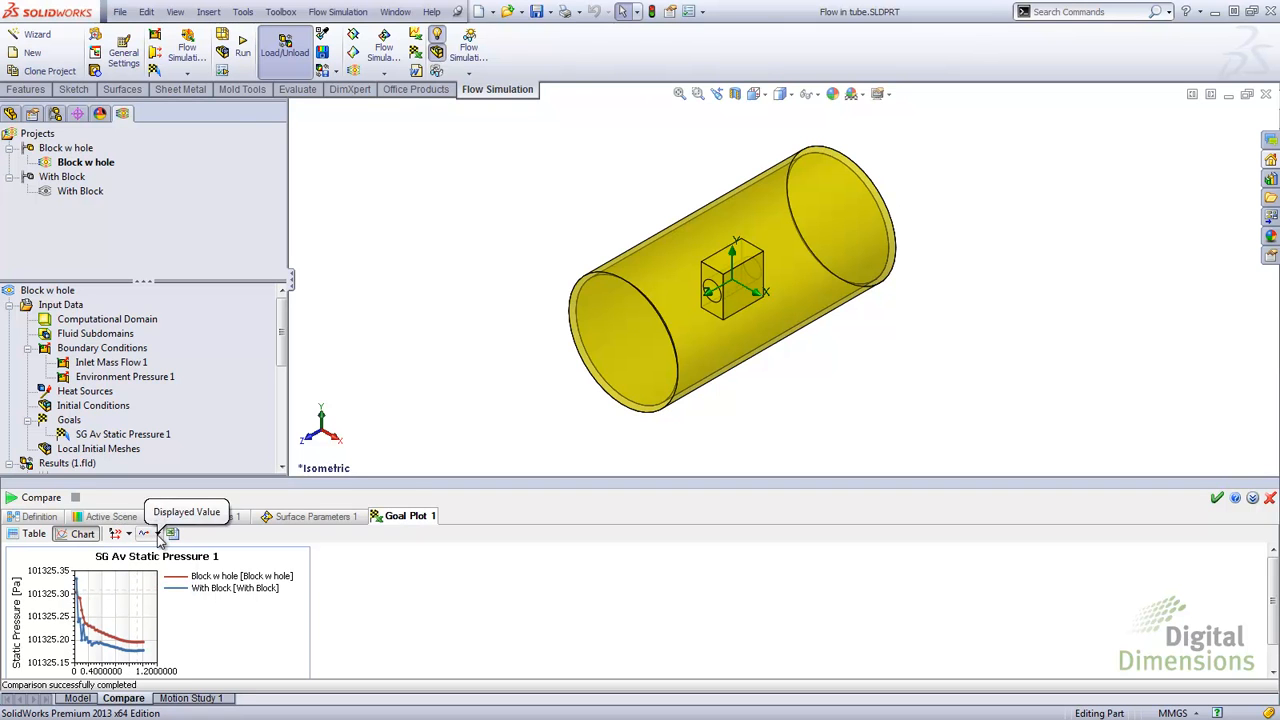
Step: Switch the goal chart's displayed value to Averaged Value, then to Maximum Value
left_click(158, 535)
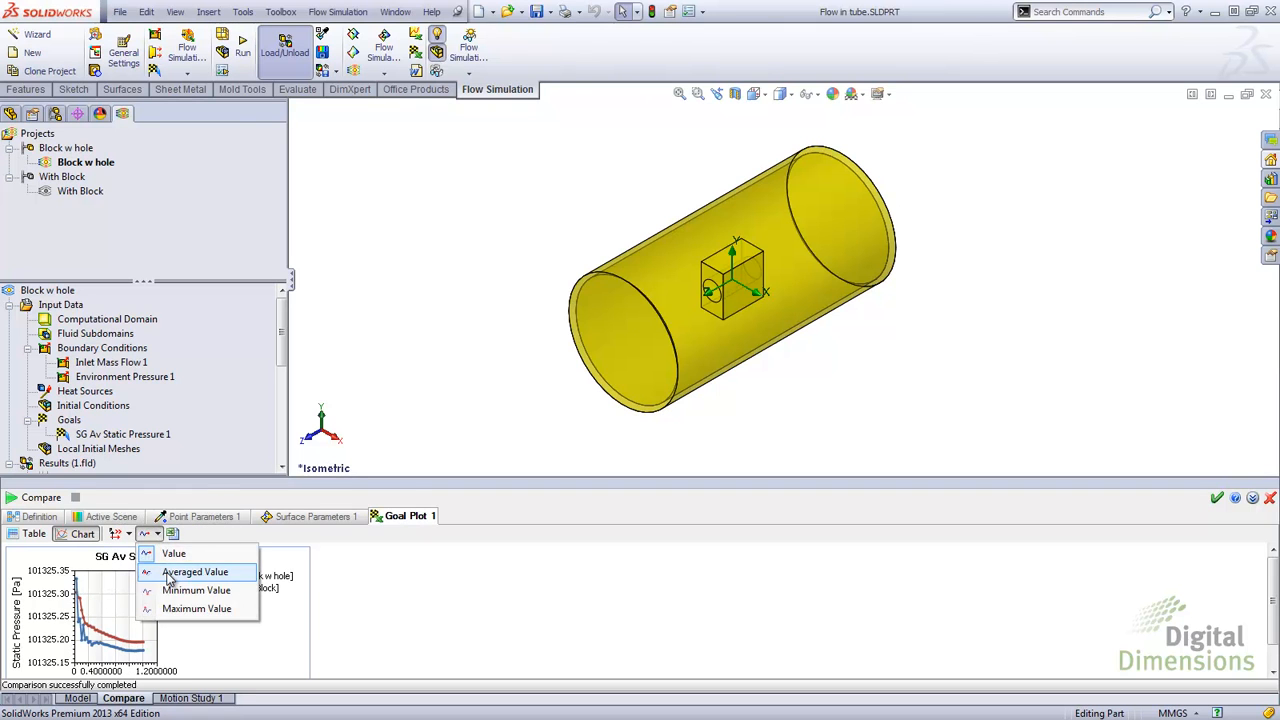
left_click(172, 576)
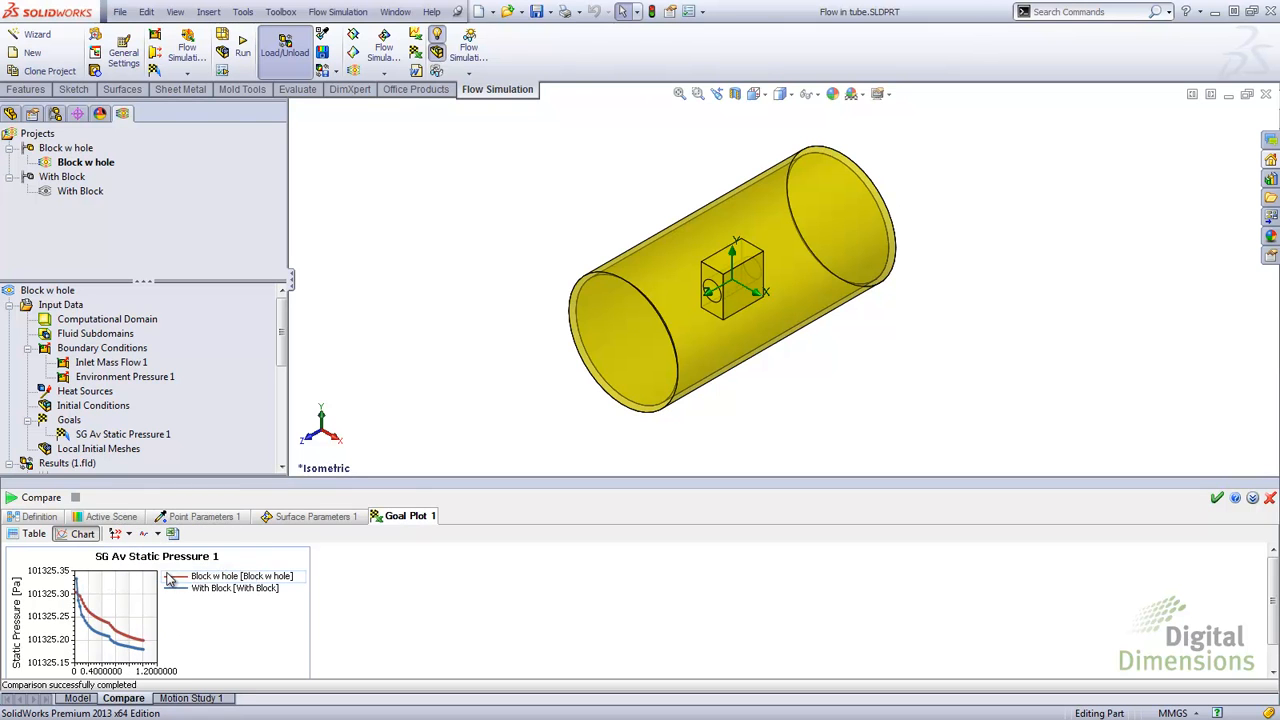
left_click(157, 534)
left_click(175, 608)
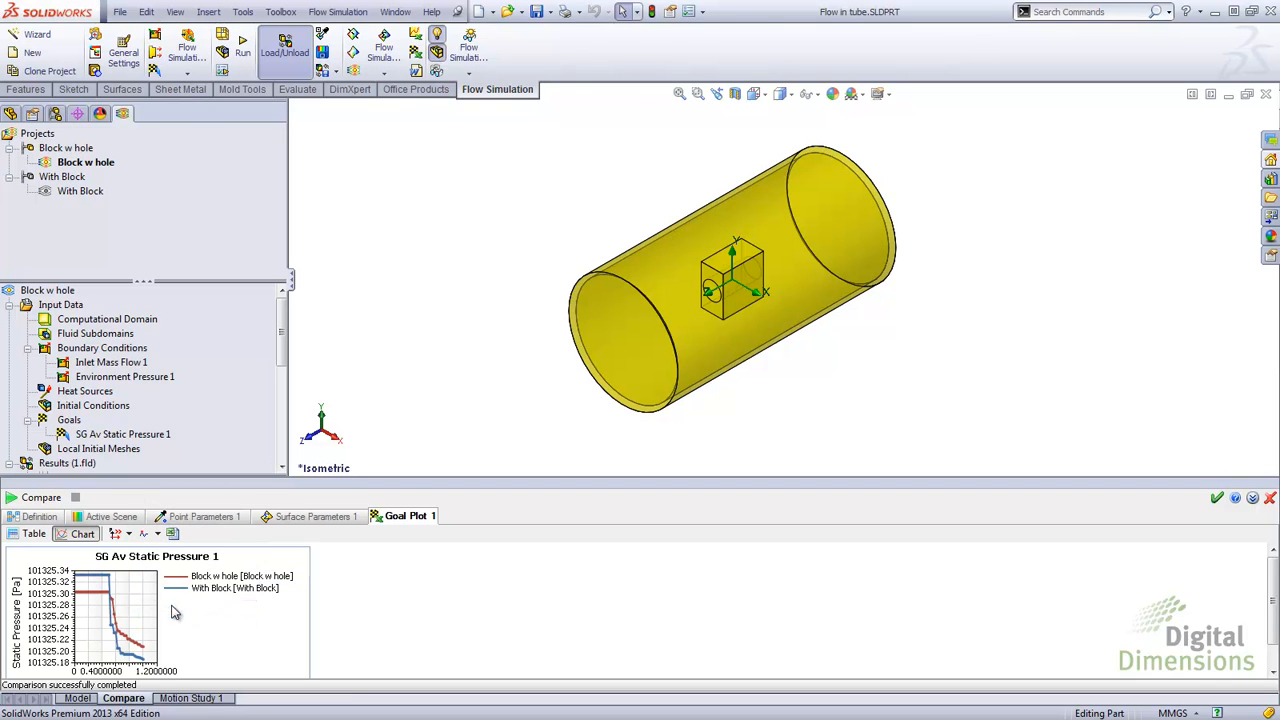
Step: Export the goal plot comparison to Excel, then close the workbook without saving
left_click(172, 534)
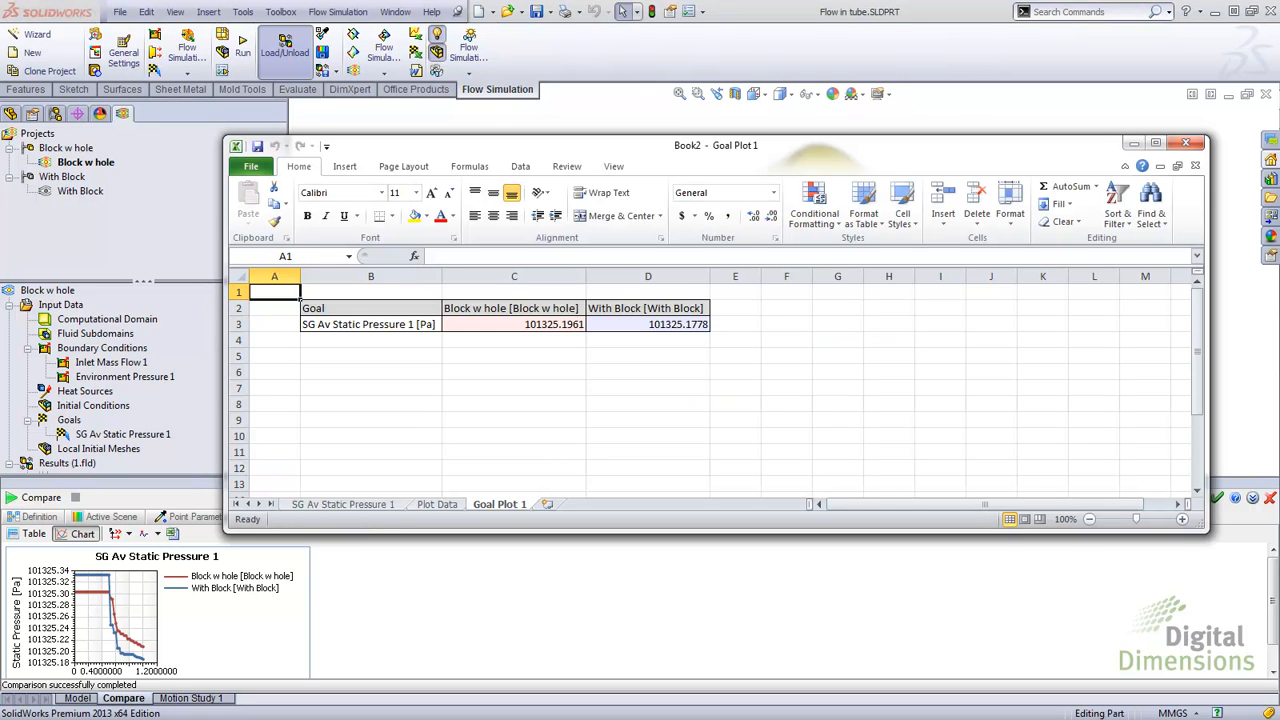
left_click(1185, 143)
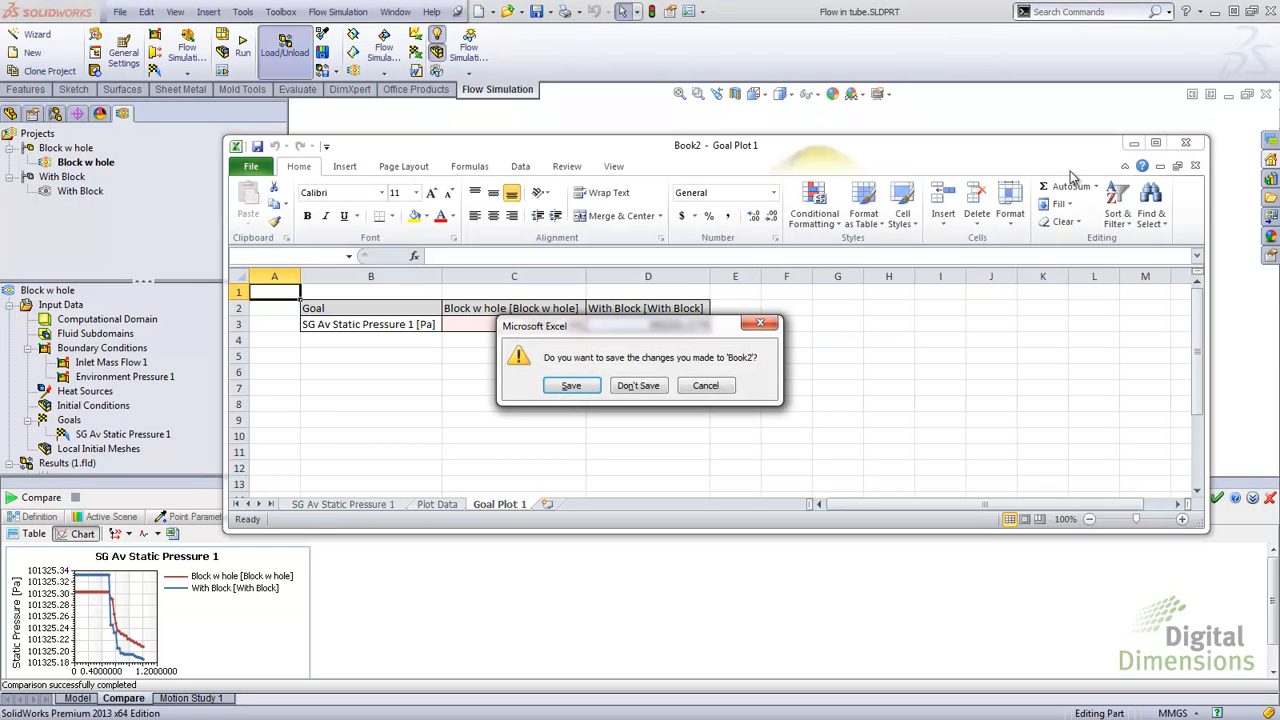
left_click(622, 388)
Step: Return to the model tree and review the settings of Particle Study 1
left_click(40, 518)
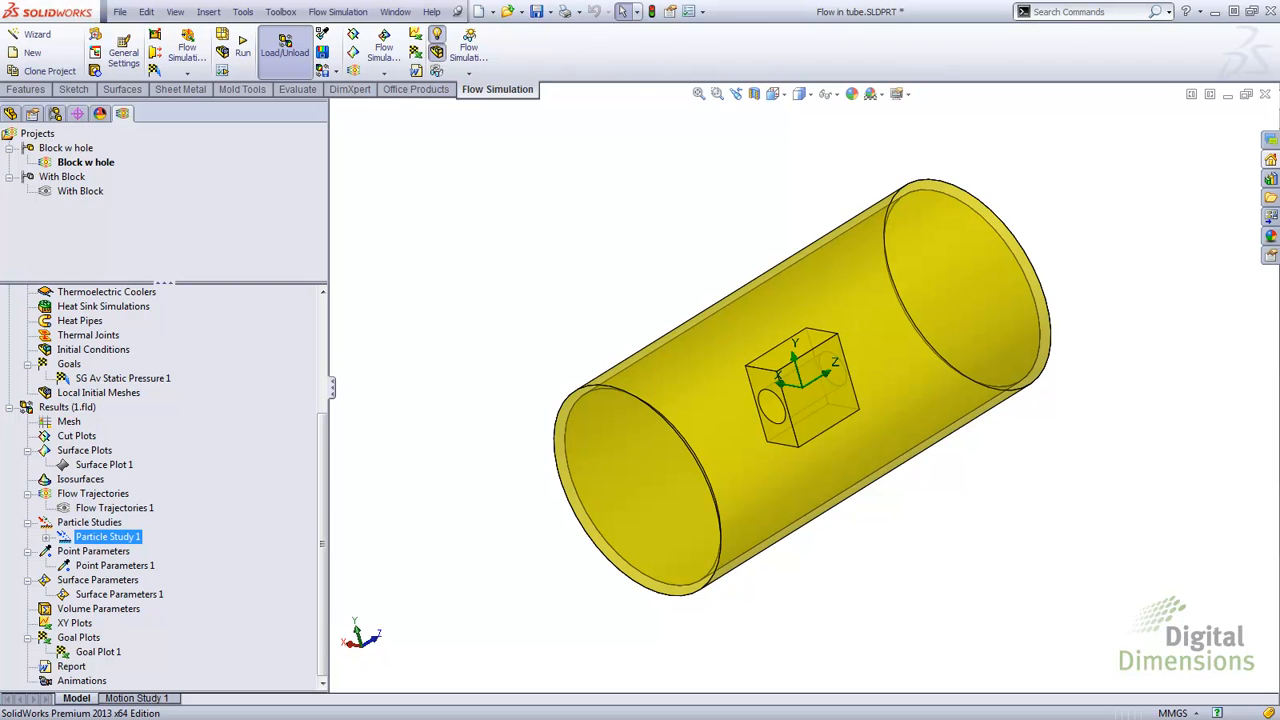
double_click(64, 538)
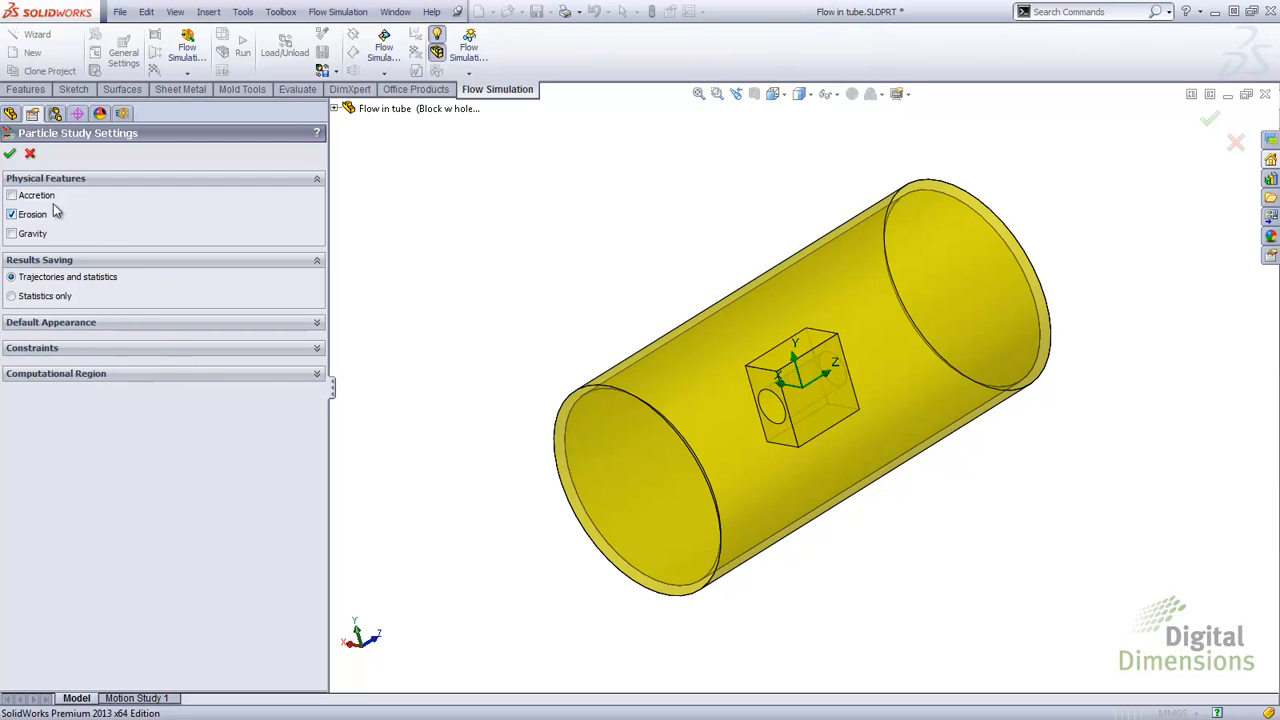
left_click(10, 153)
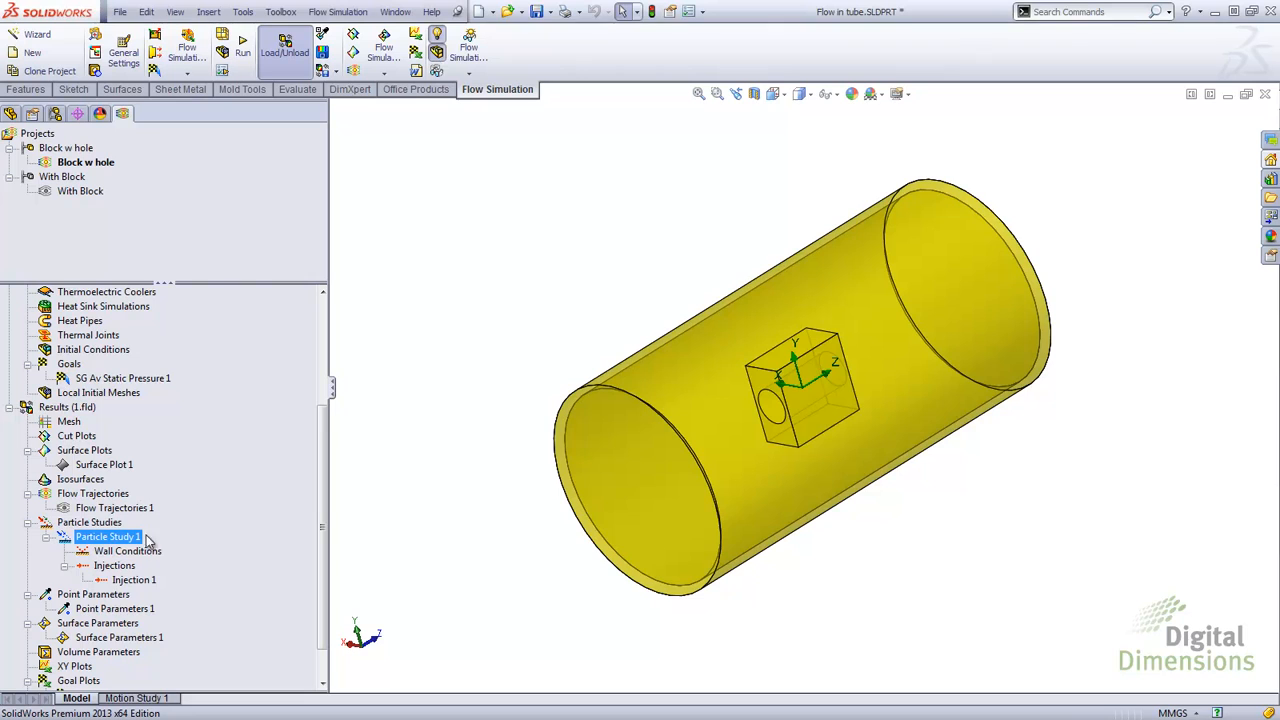
Step: Play the Injection 1 particle trajectories
right_click(145, 580)
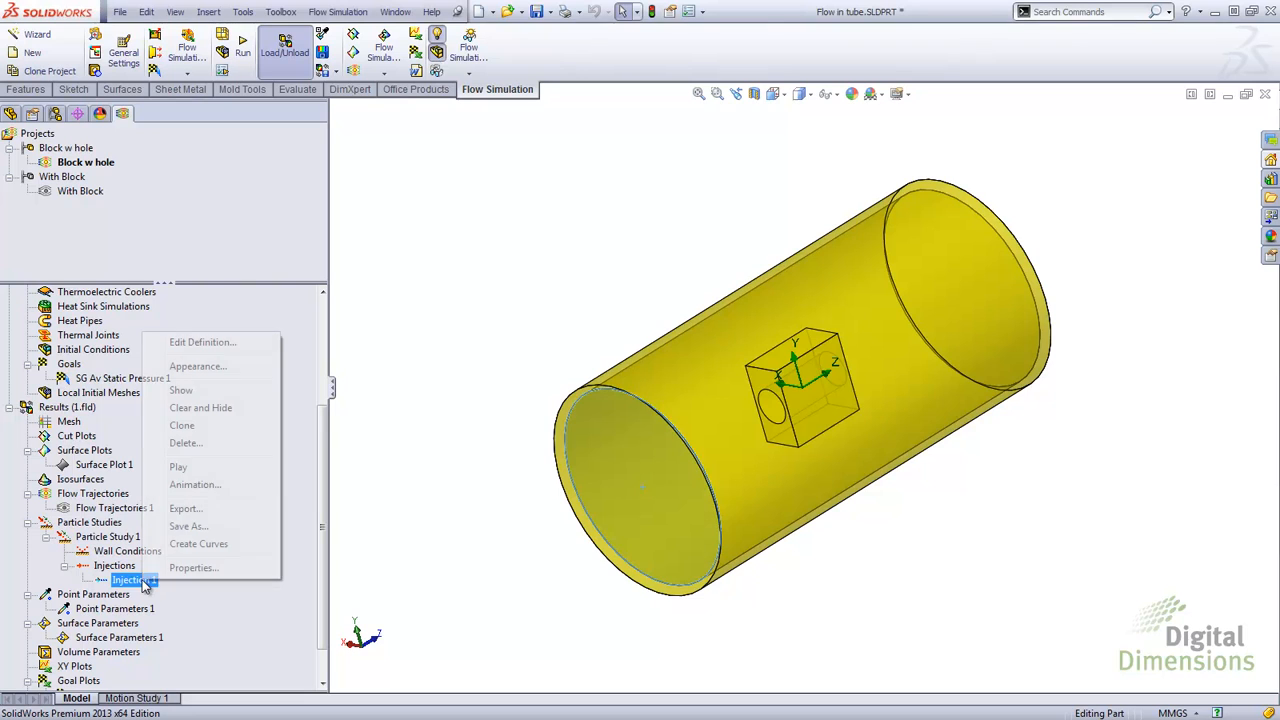
left_click(178, 467)
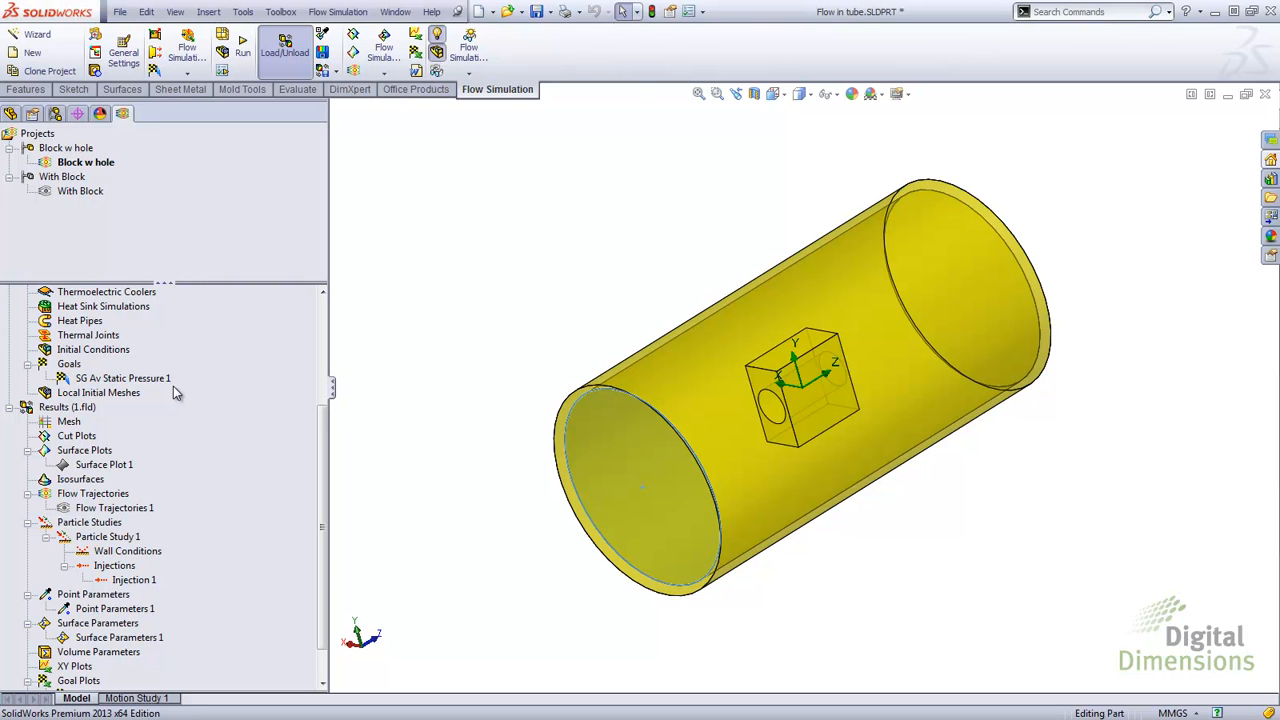
Step: Show Surface Plot 1 of erosion rate on the block's face
right_click(102, 466)
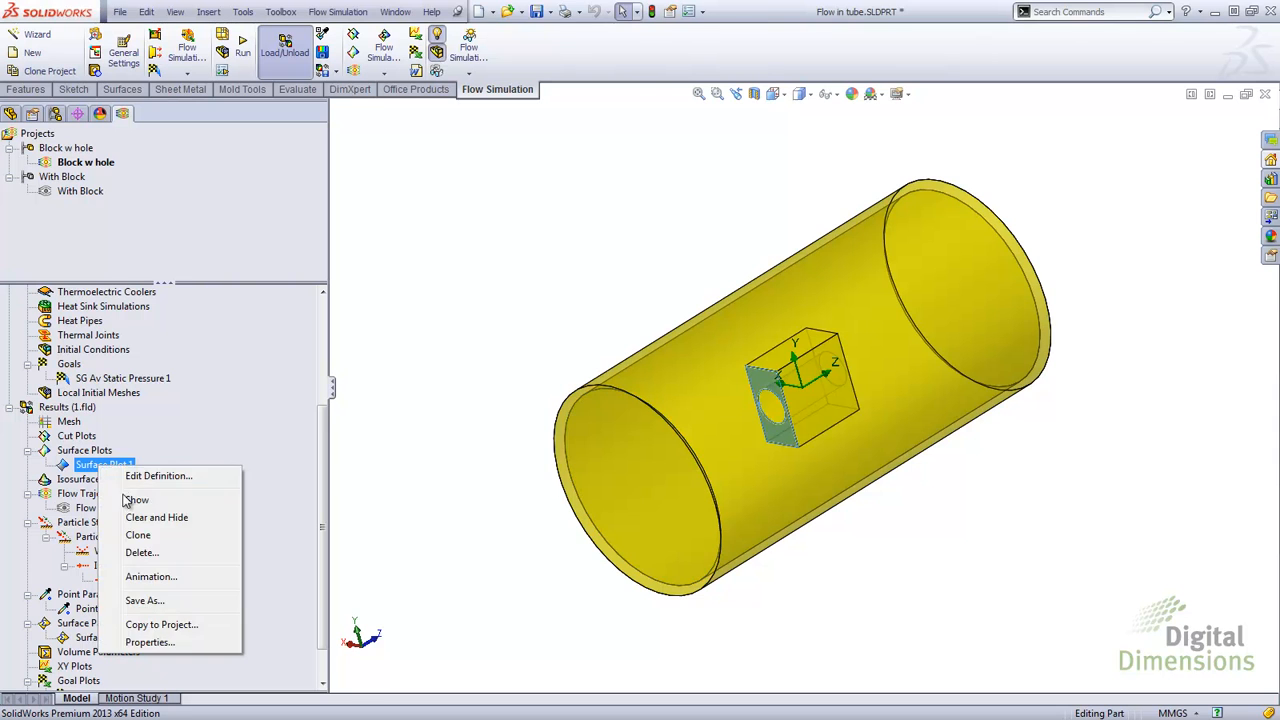
left_click(130, 508)
left_click(416, 414)
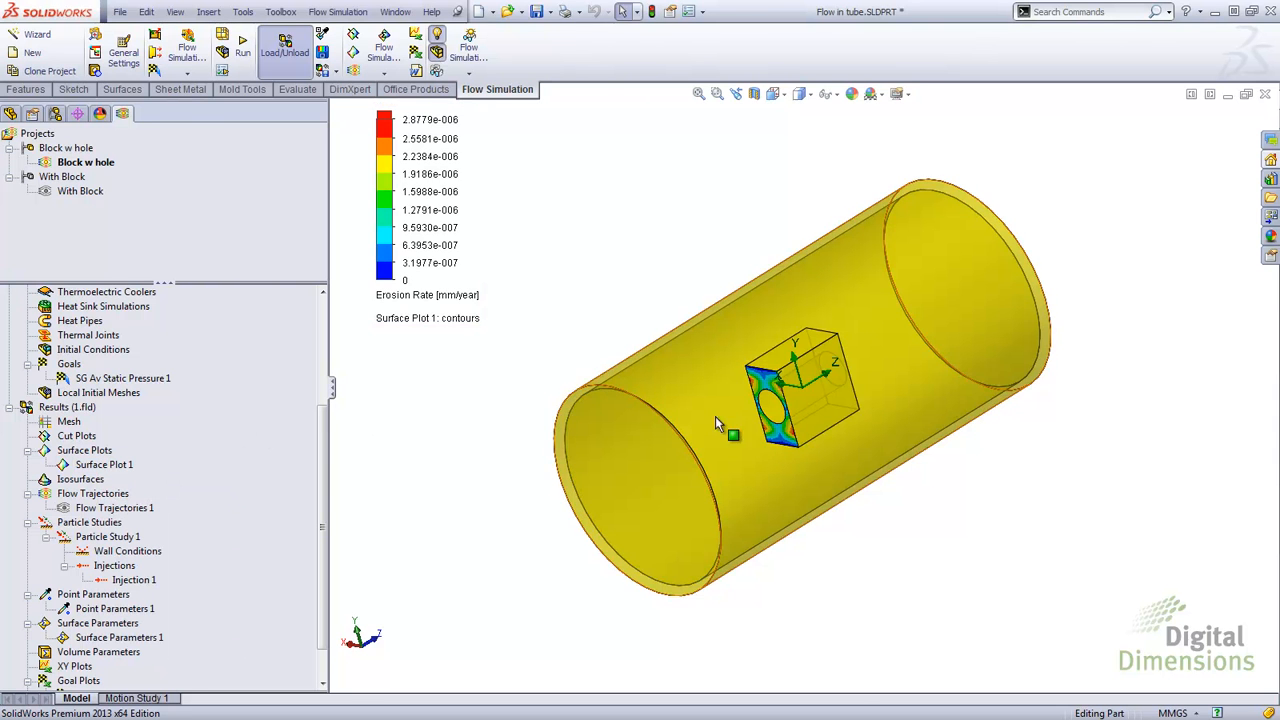
scroll(792, 399, "down", 1)
scroll(792, 398, "down", 3)
scroll(814, 404, "down", 4)
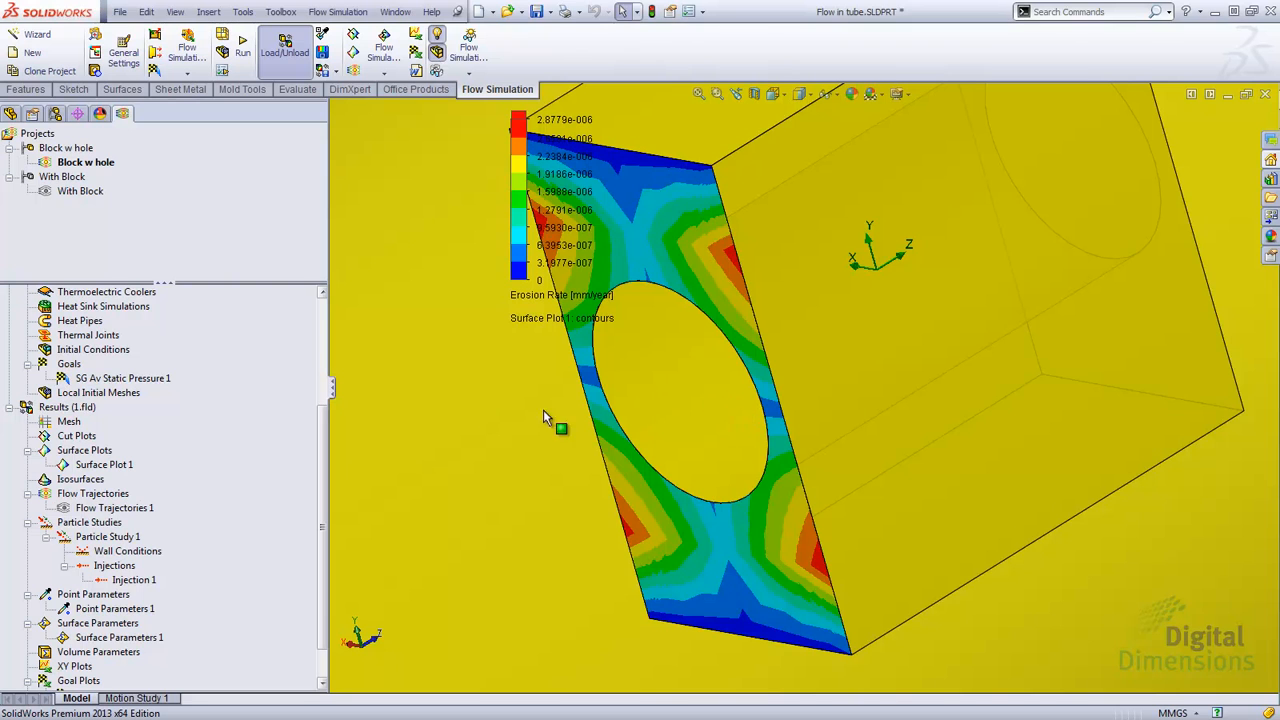
Step: Edit Surface Parameters 1 to evaluate Erosion Rate on the selected block face, show the results, then close the dialog
right_click(103, 640)
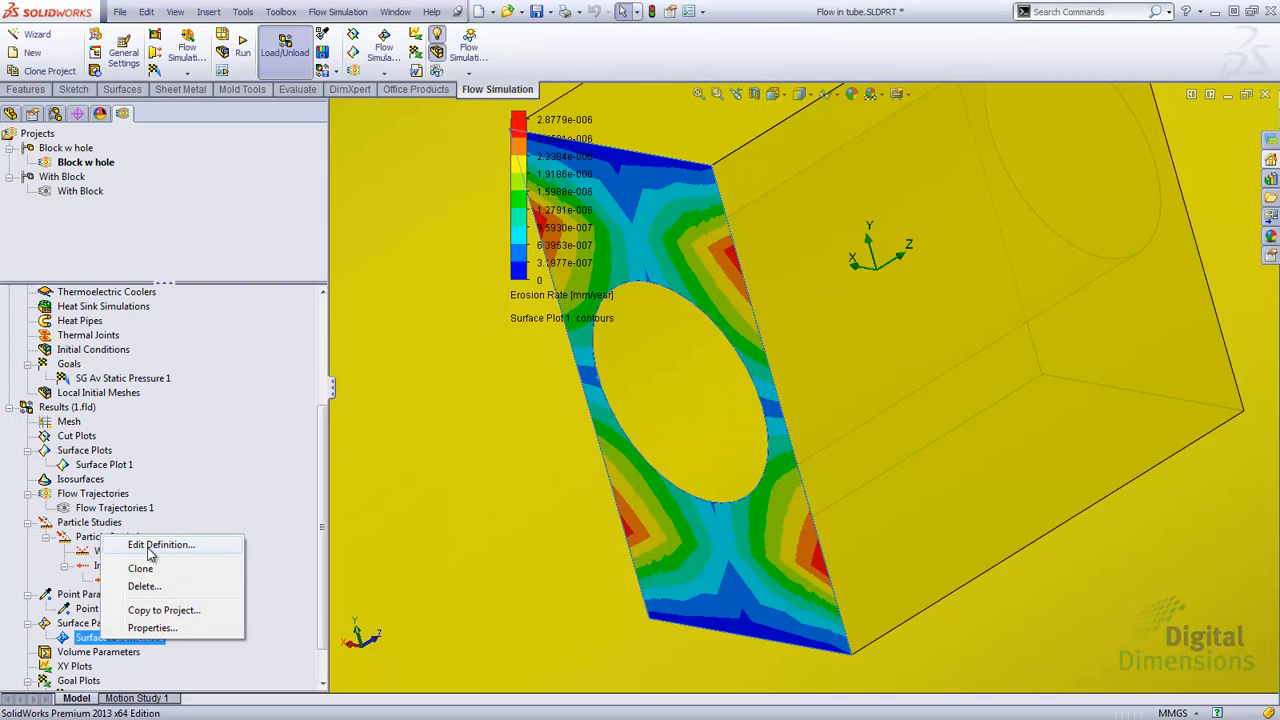
left_click(170, 544)
left_click_drag(311, 305, 326, 390)
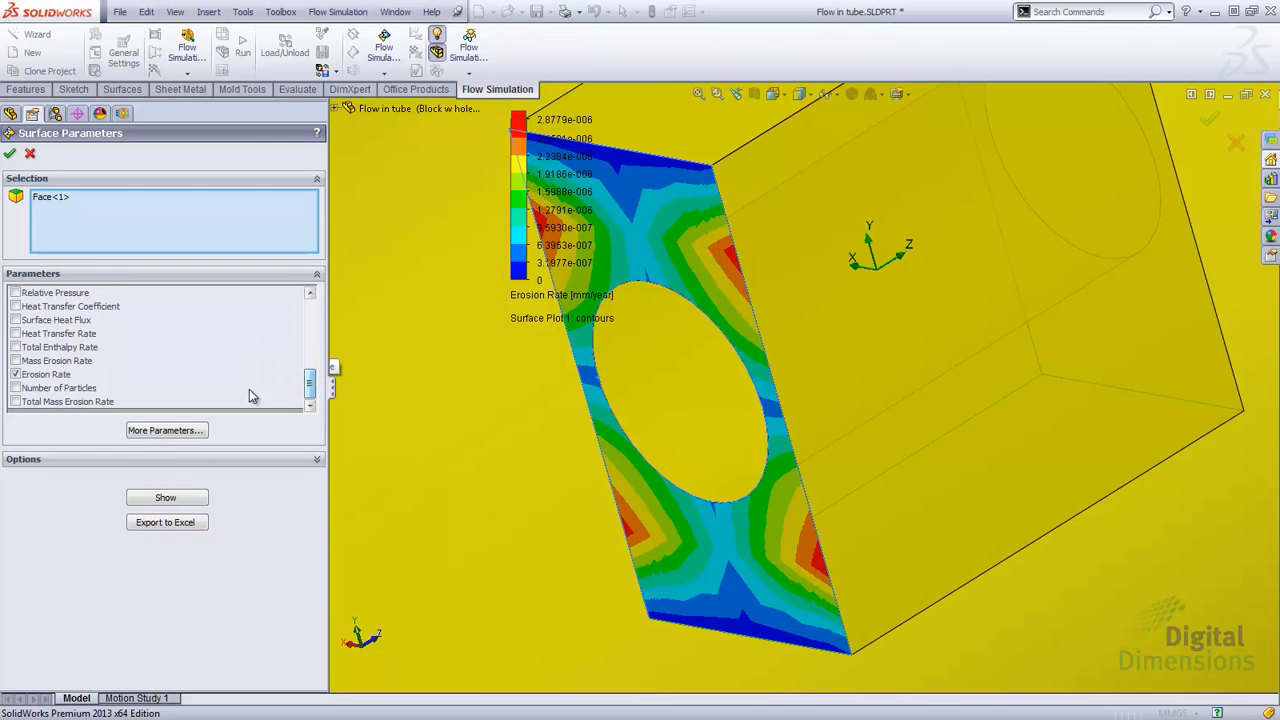
left_click(58, 375)
left_click(163, 495)
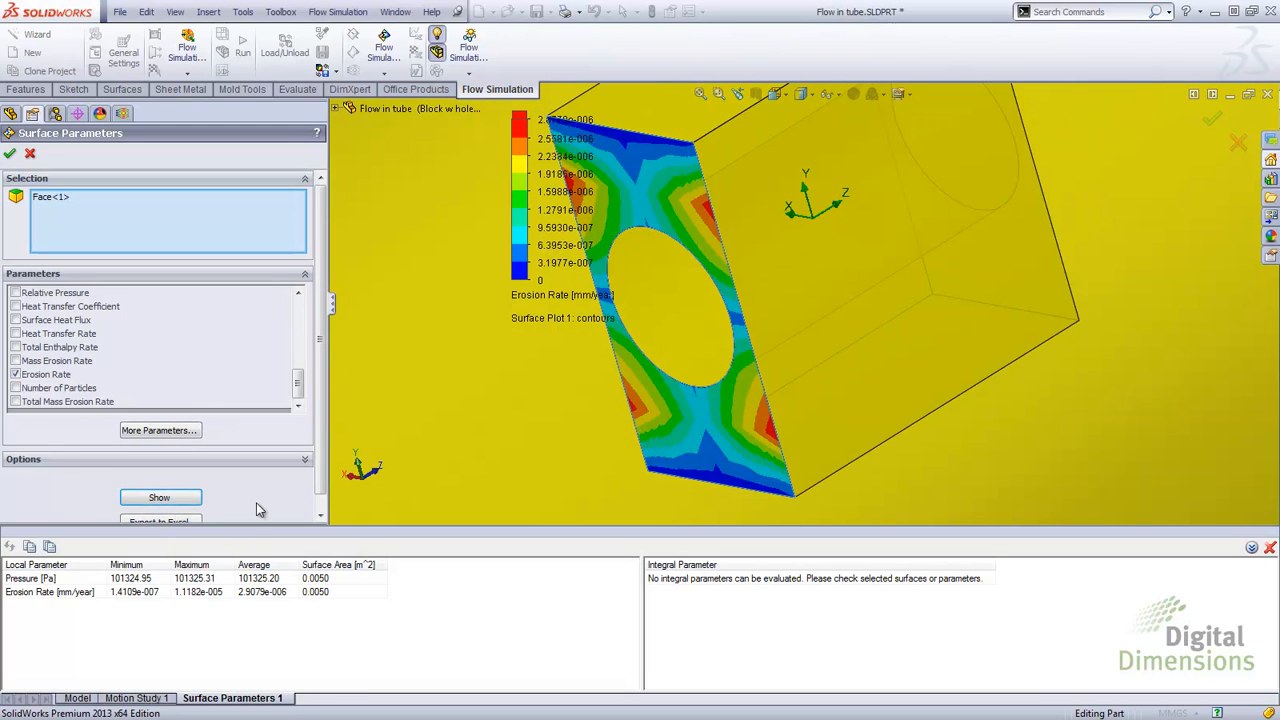
left_click(30, 153)
left_click(414, 332)
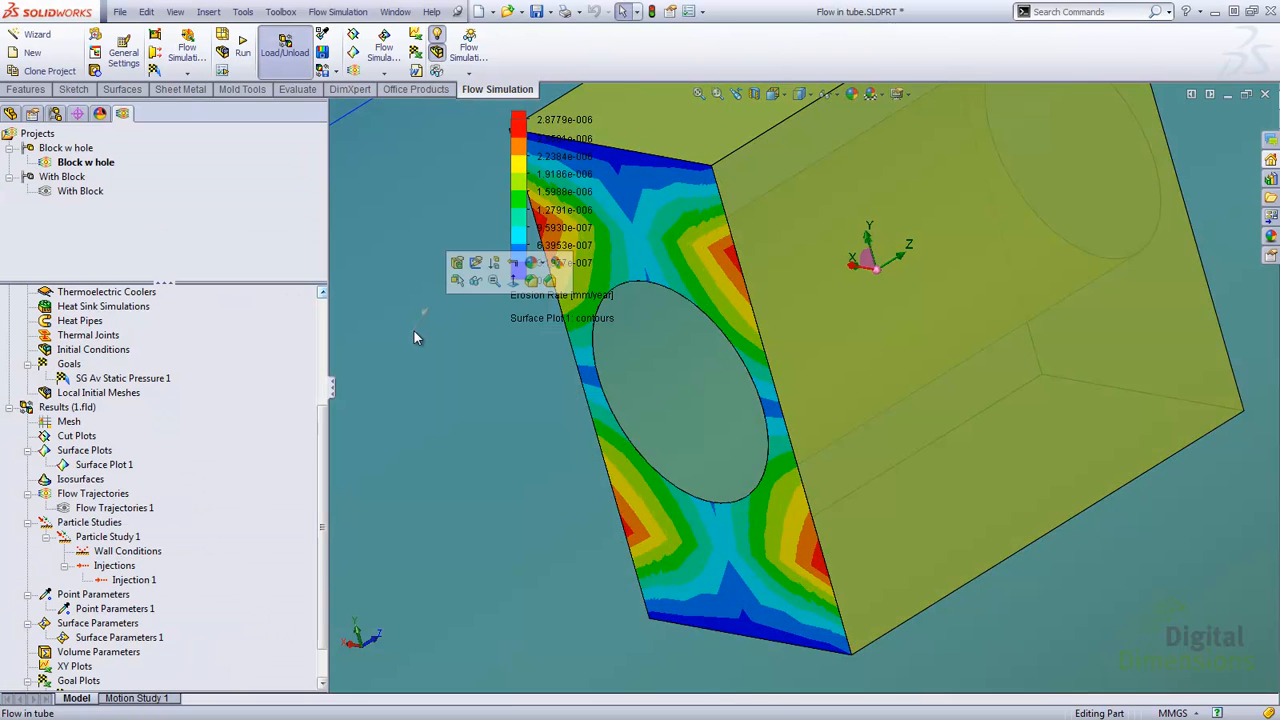
key("f")
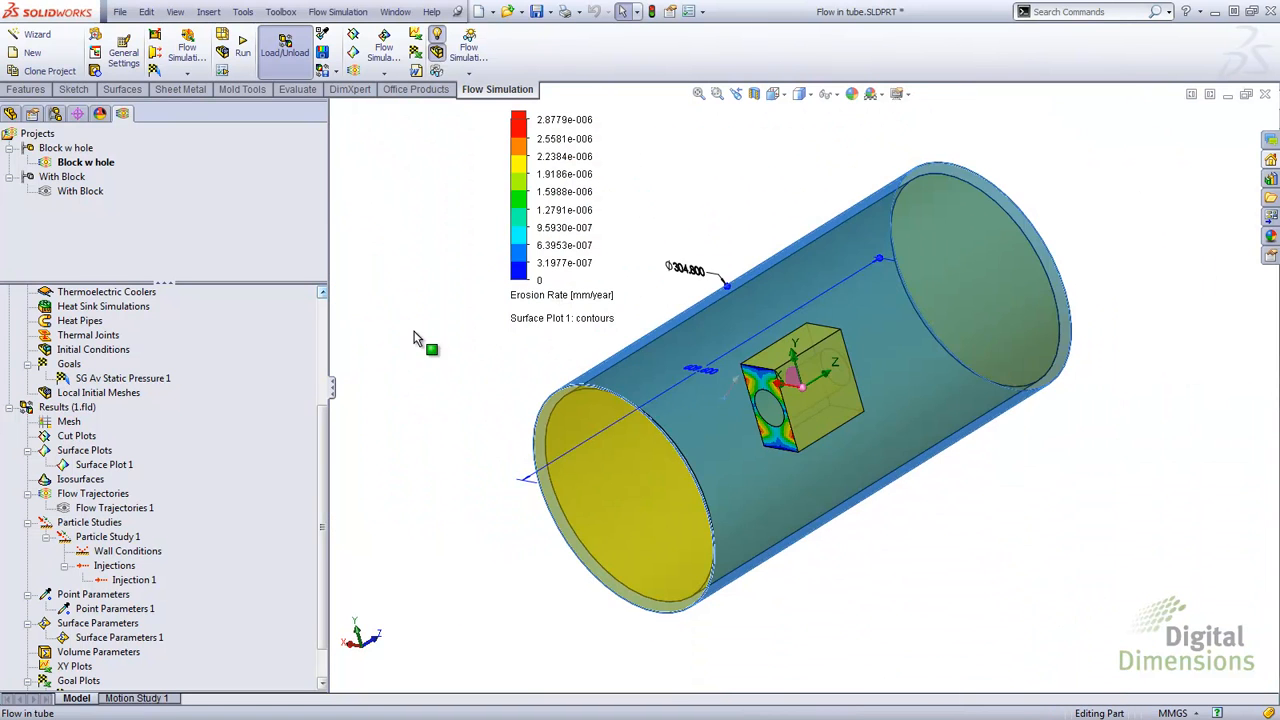
left_click(407, 367)
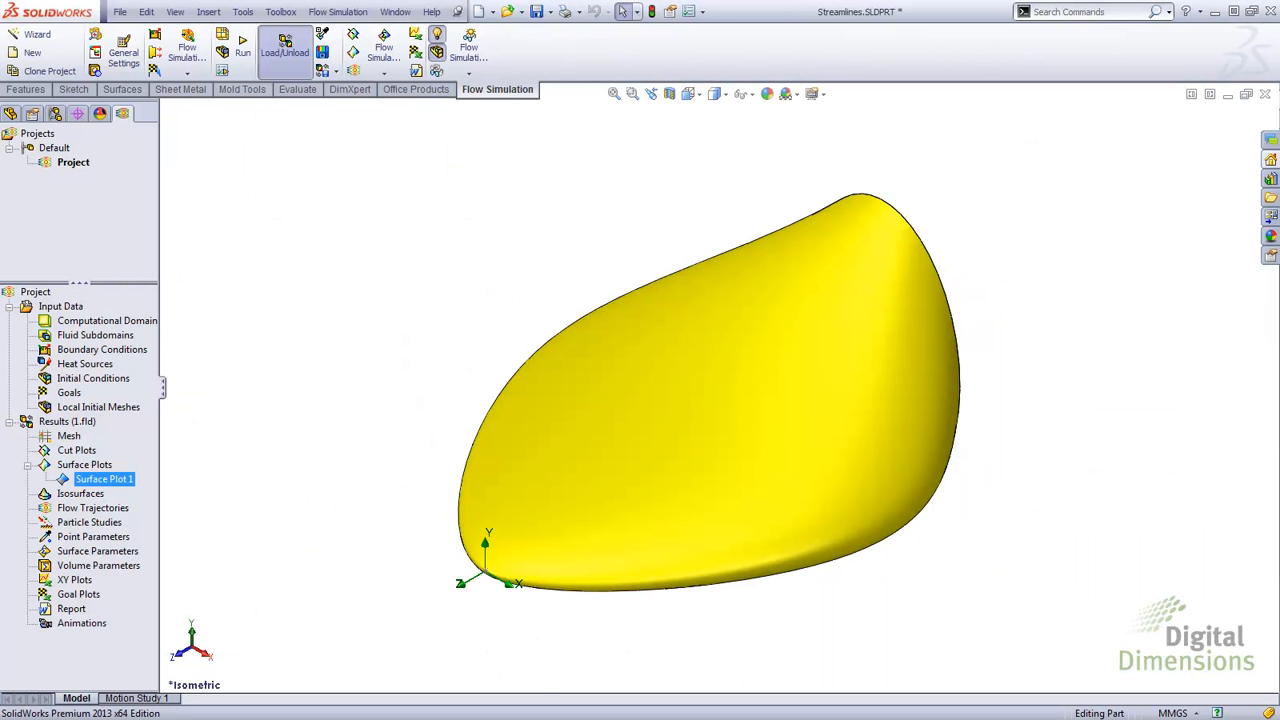
Step: Edit Surface Plot 1 to display Velocity streamlines over all faces of the body
right_click(101, 485)
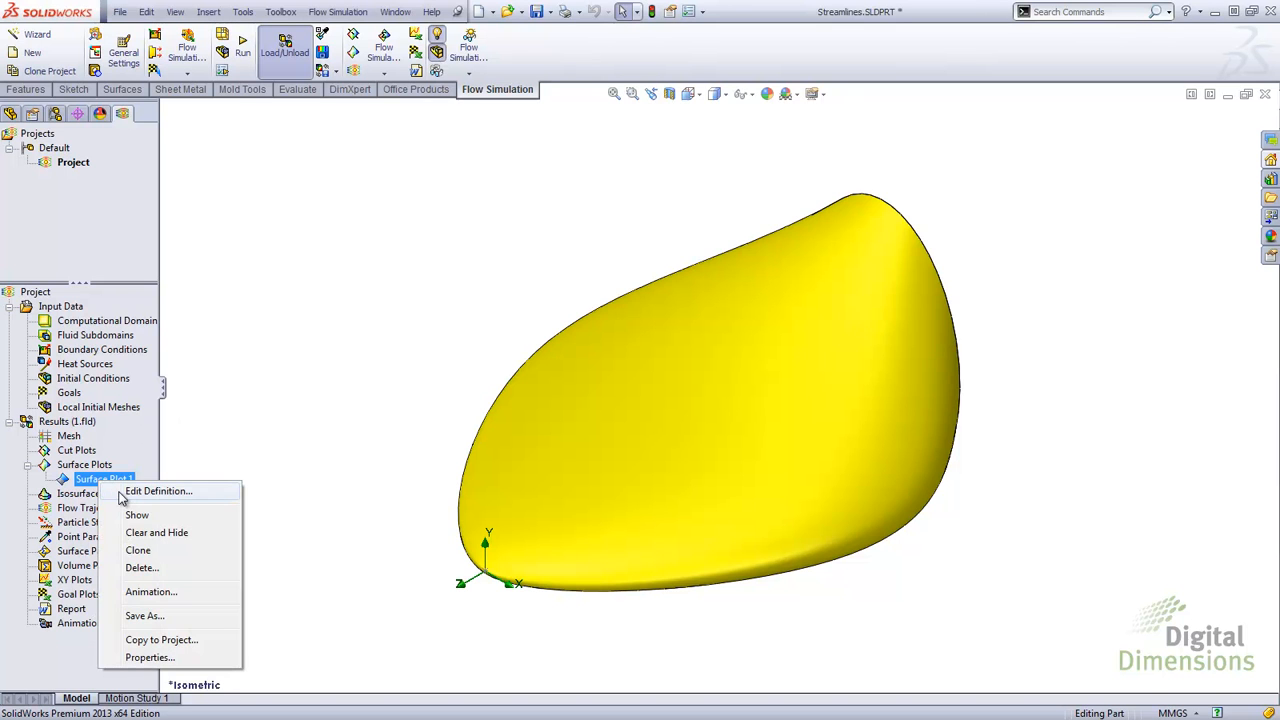
left_click(121, 492)
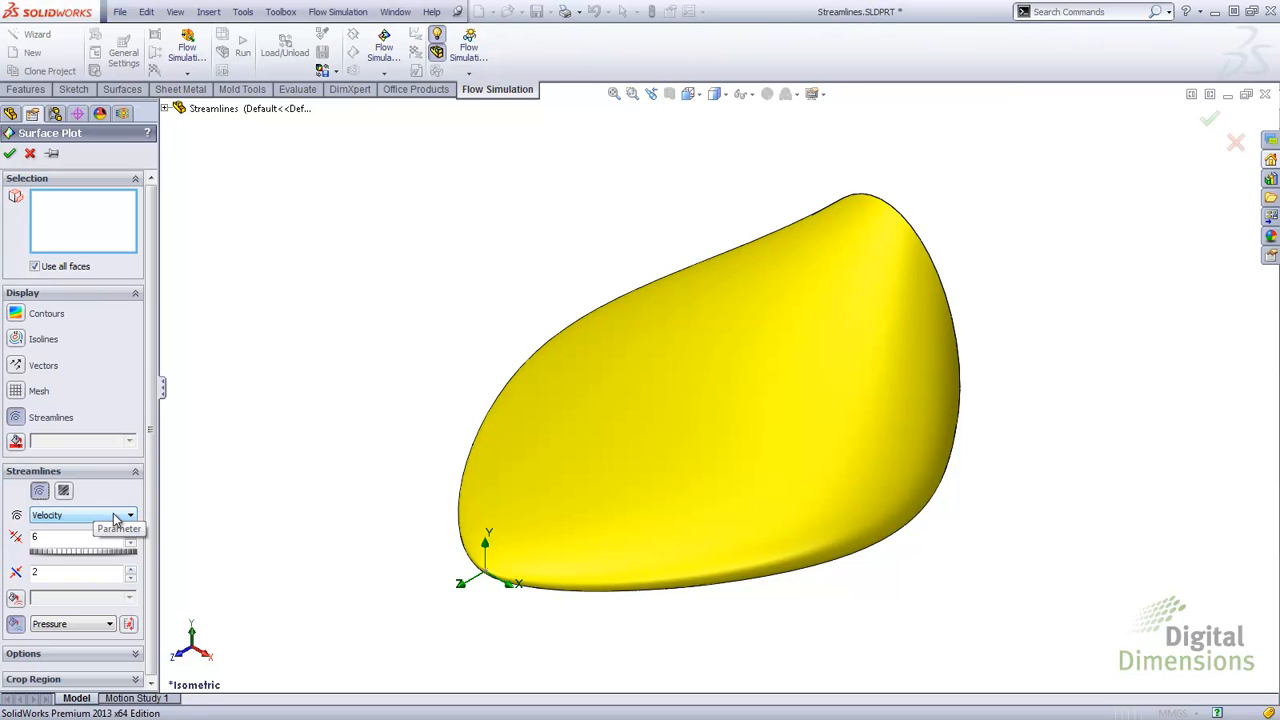
left_click(115, 517)
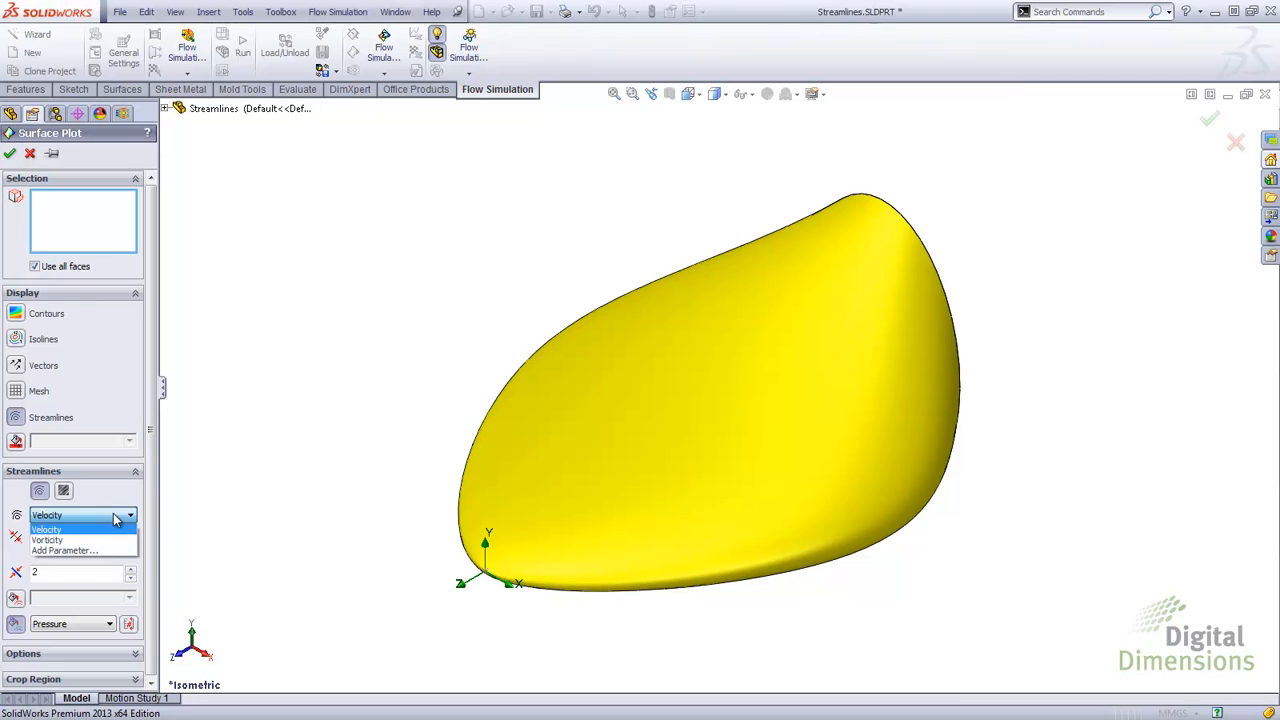
left_click(104, 533)
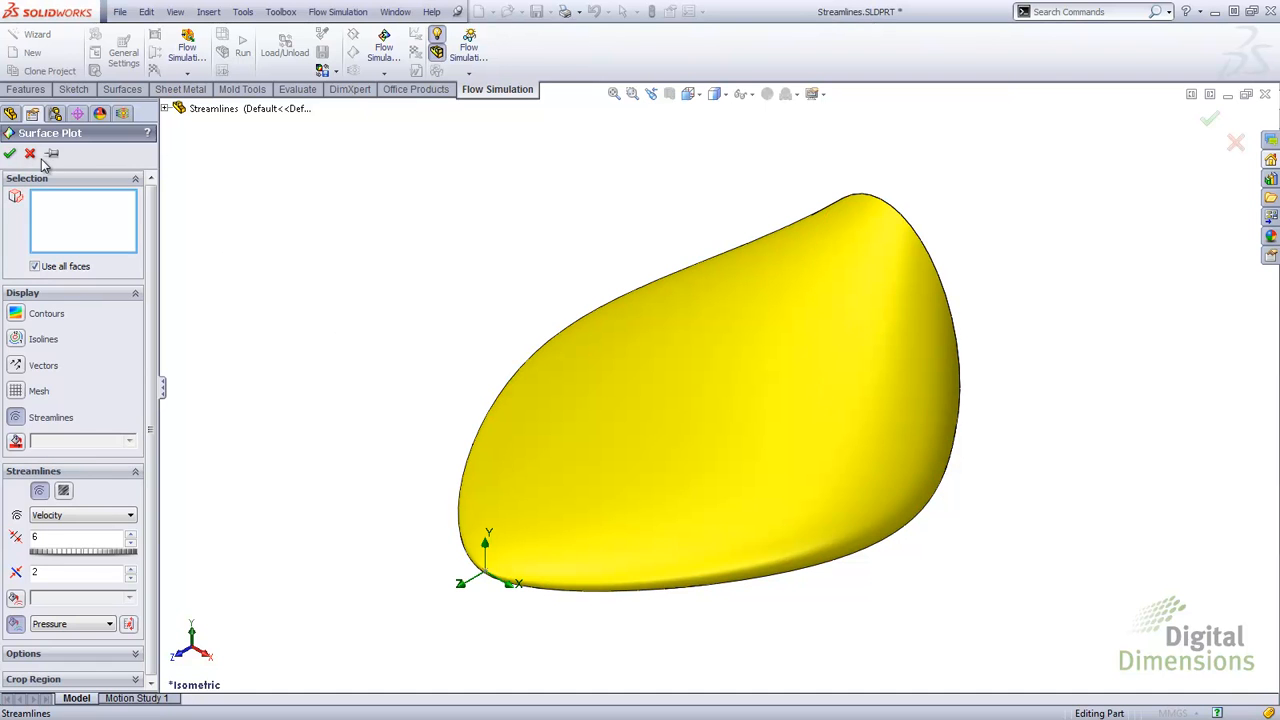
left_click(10, 153)
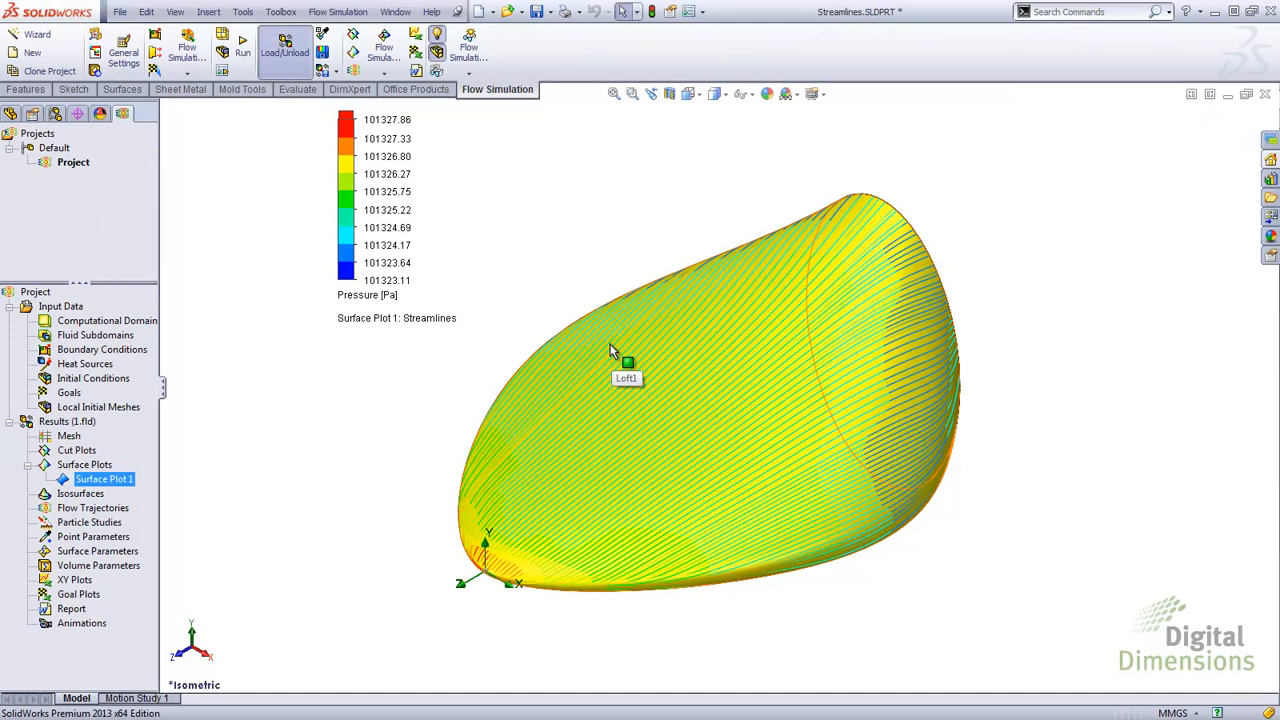
Step: Rotate and zoom around the body to examine the streamlines on its surface
middle_click_drag(560, 466, 562, 565)
scroll(796, 564, "down", 6)
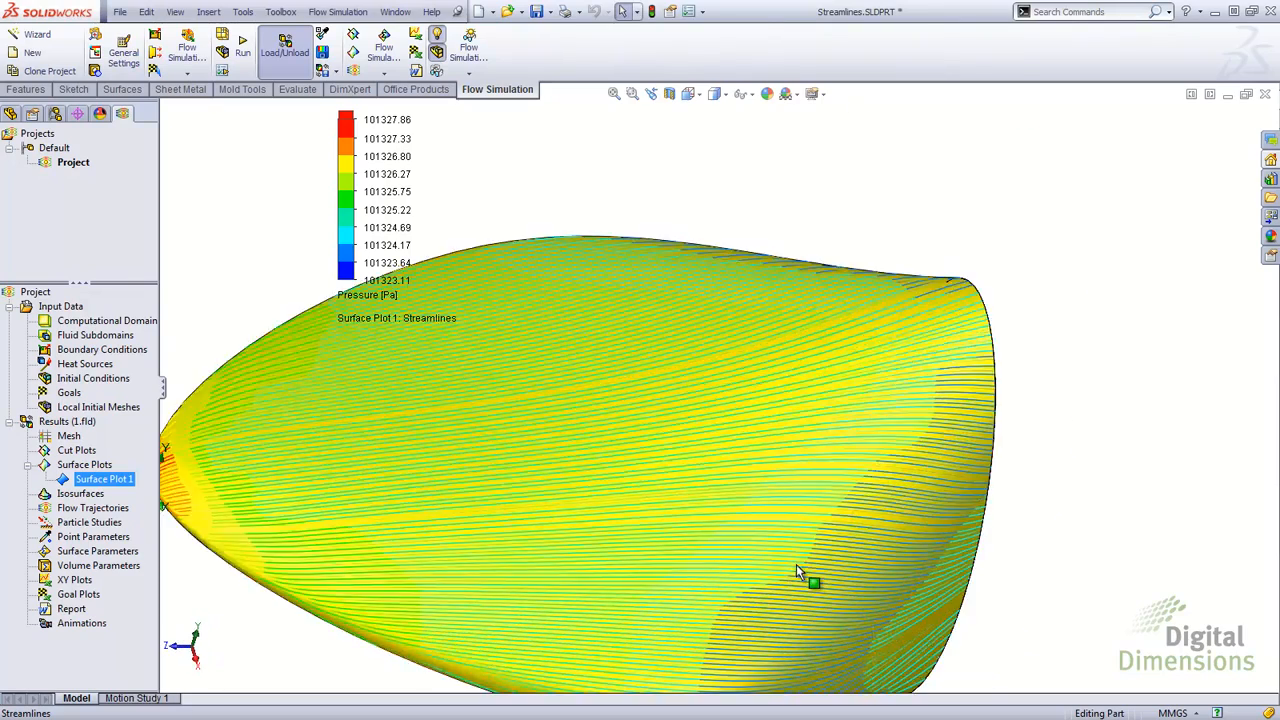
scroll(768, 553, "down", 3)
scroll(760, 550, "down", 3)
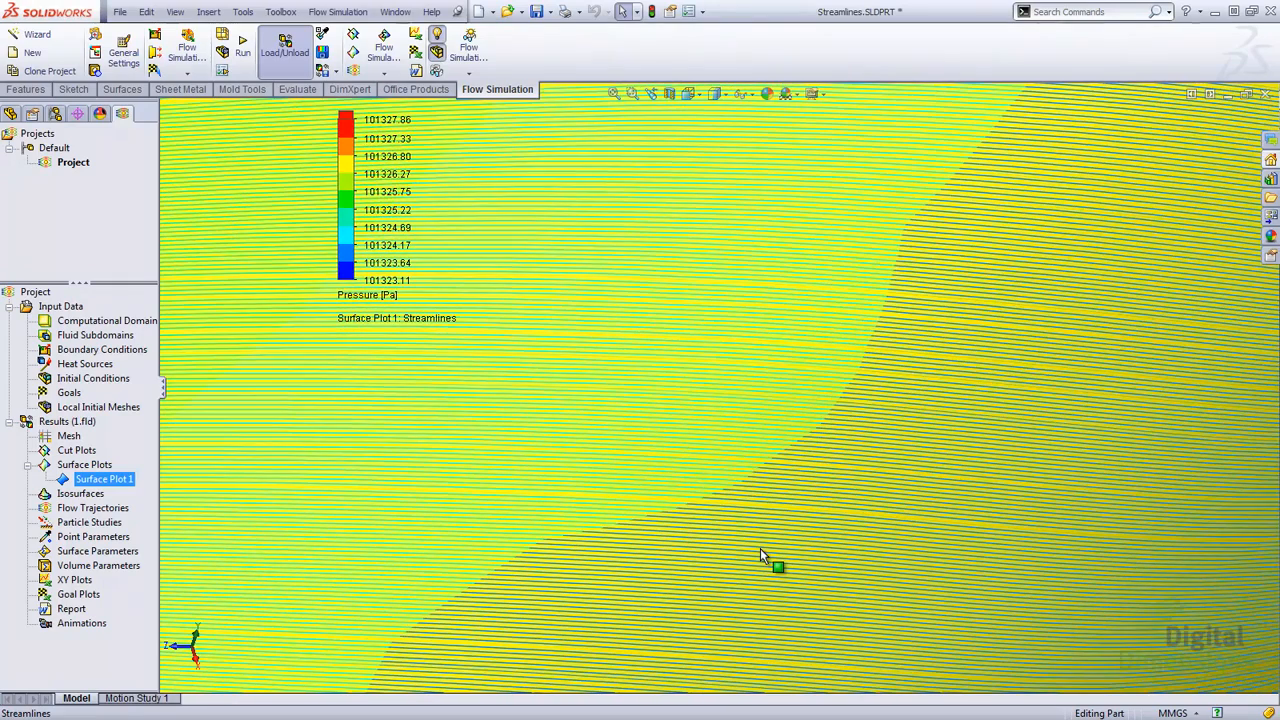
middle_click_drag(757, 543, 728, 538)
scroll(728, 540, "up", 8)
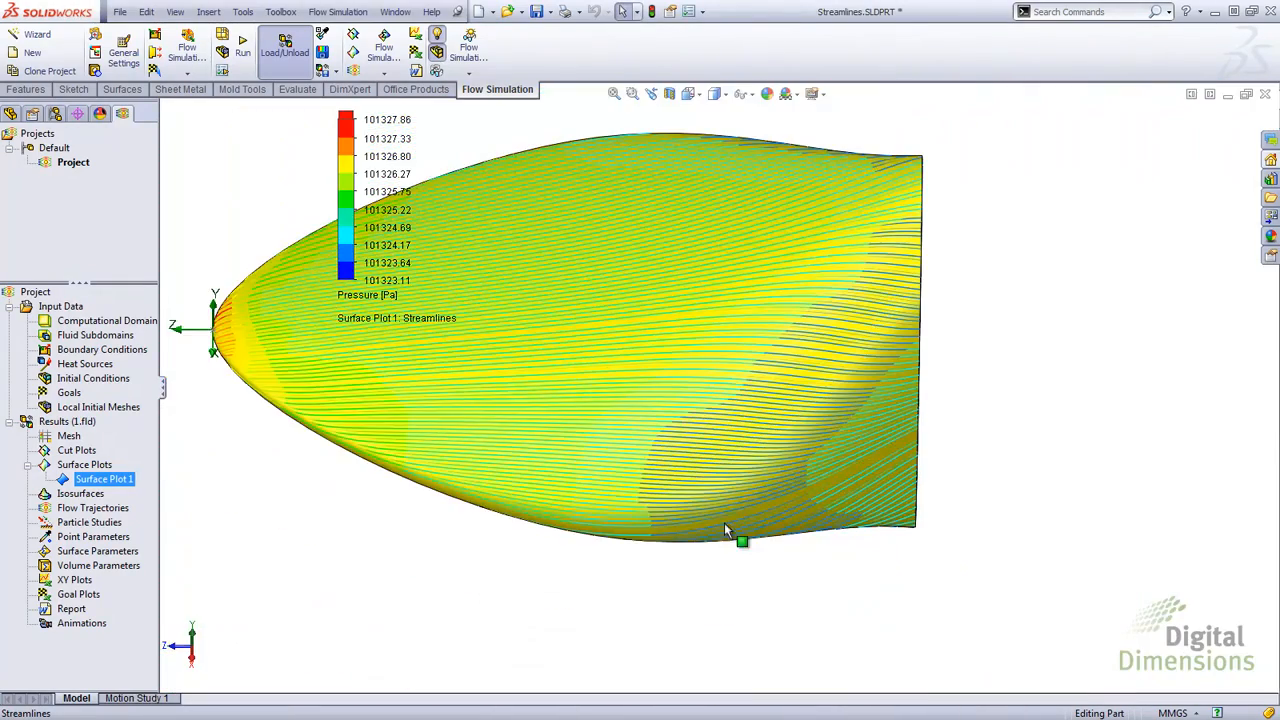
scroll(668, 306, "up", 4)
middle_click_drag(595, 348, 706, 400)
scroll(670, 332, "down", 6)
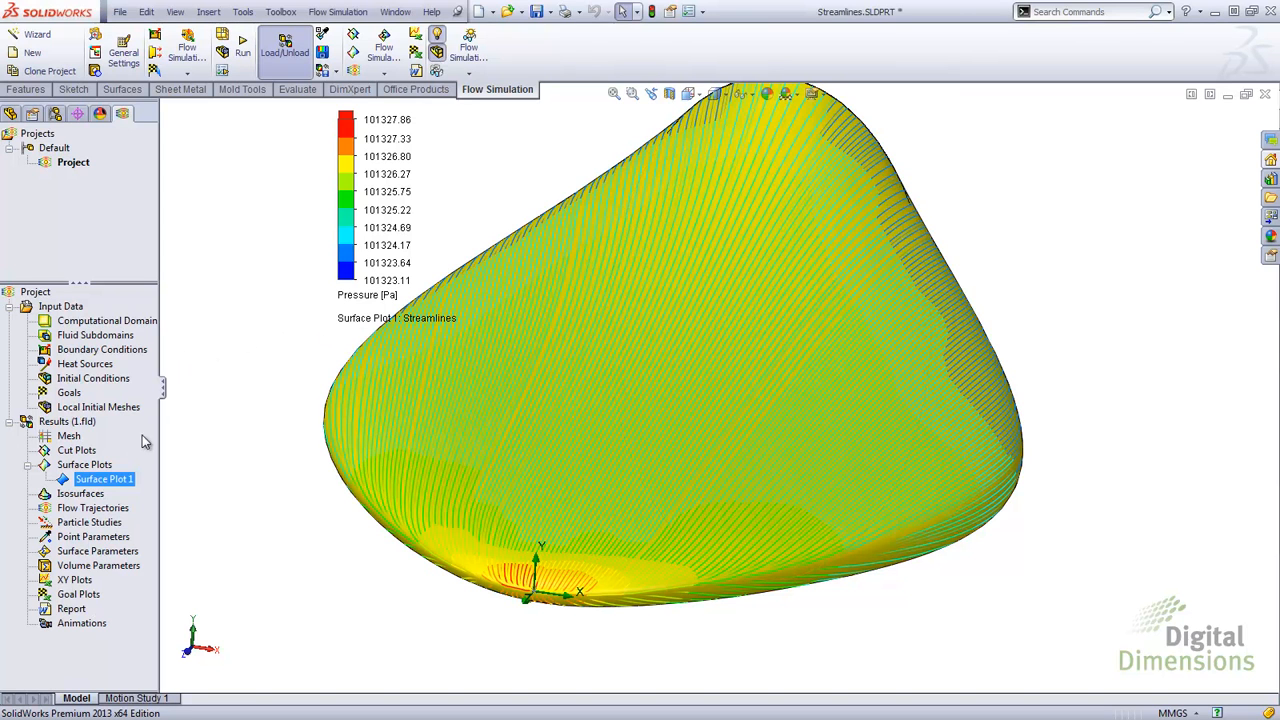
Step: Edit Surface Plot 1 to switch its streamlines to the second streamline display type
right_click(93, 485)
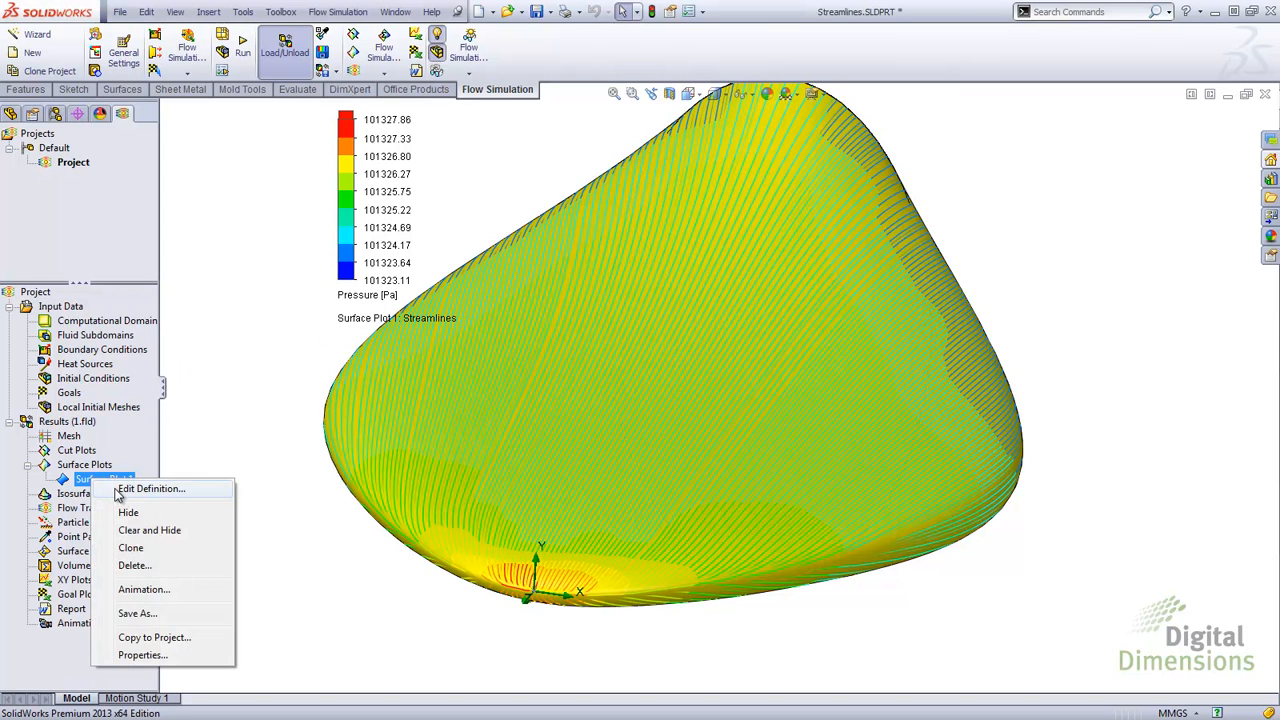
left_click(125, 490)
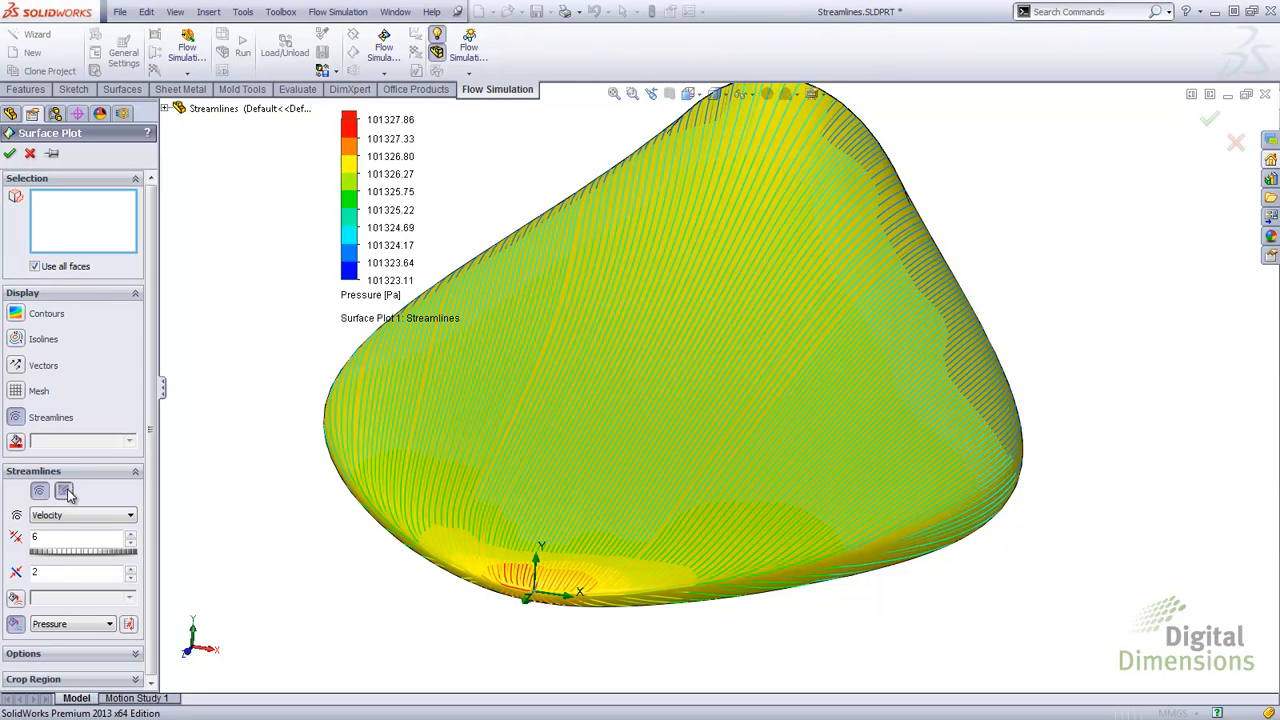
left_click(64, 491)
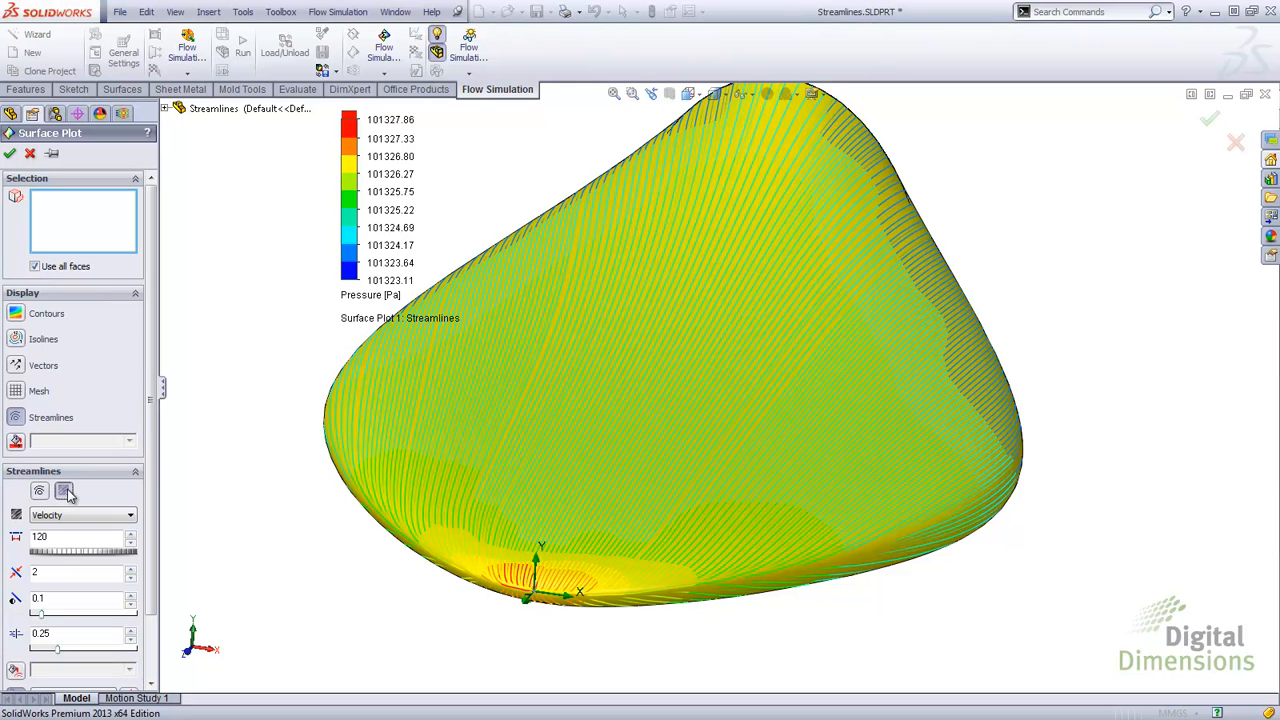
left_click(10, 153)
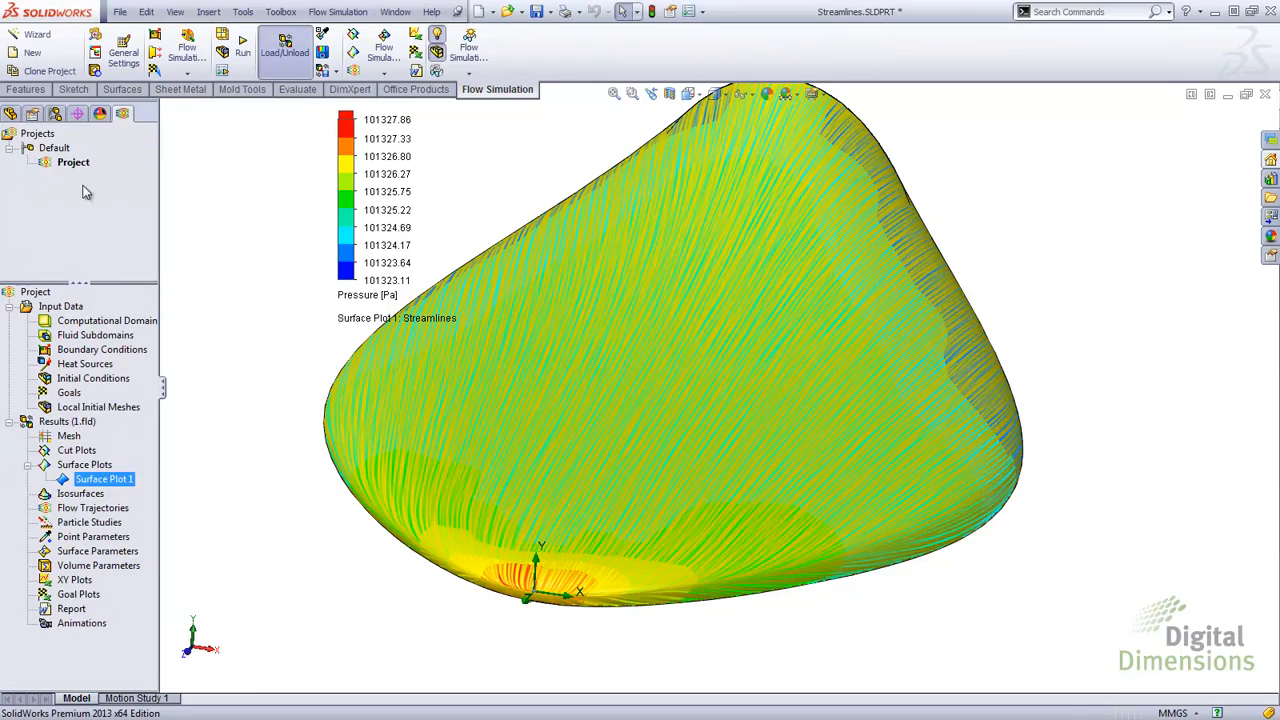
Step: Rotate, zoom and return to the isometric view to examine the updated streamlines
middle_click_drag(626, 440, 630, 565)
scroll(630, 566, "up", 3)
scroll(690, 541, "down", 4)
middle_click_drag(1089, 363, 1022, 356)
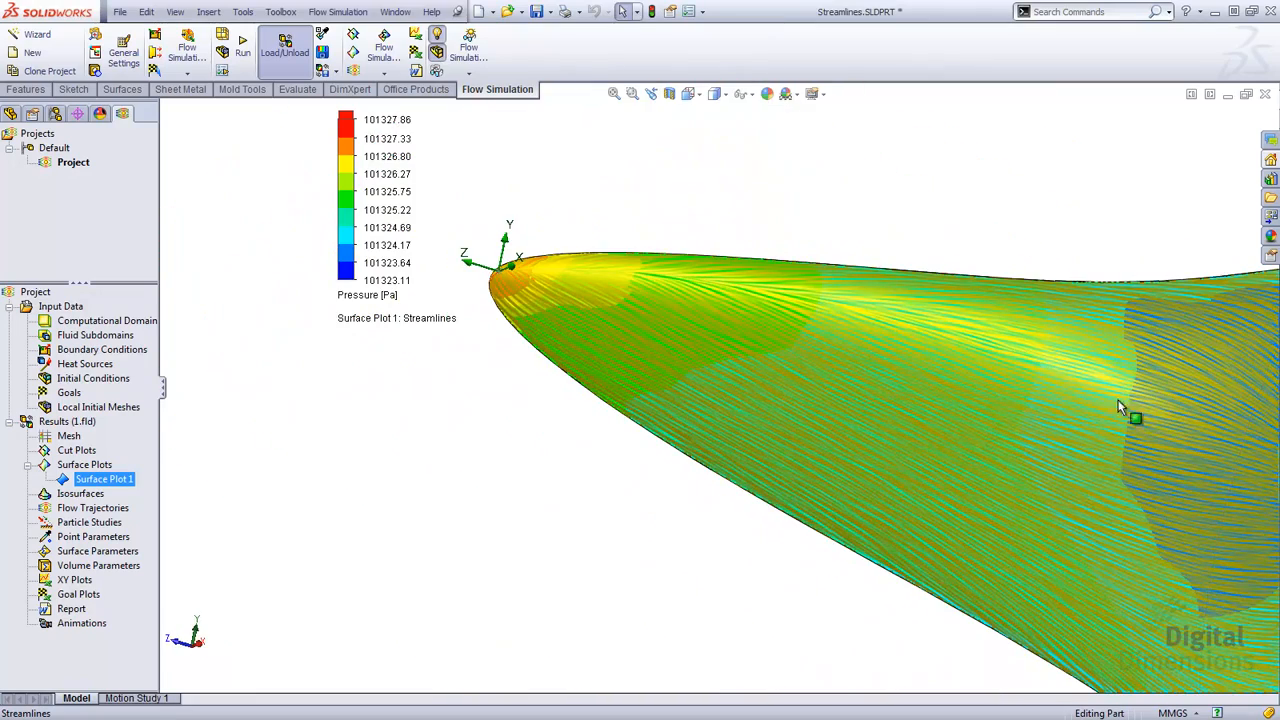
middle_click_drag(1106, 400, 1184, 441)
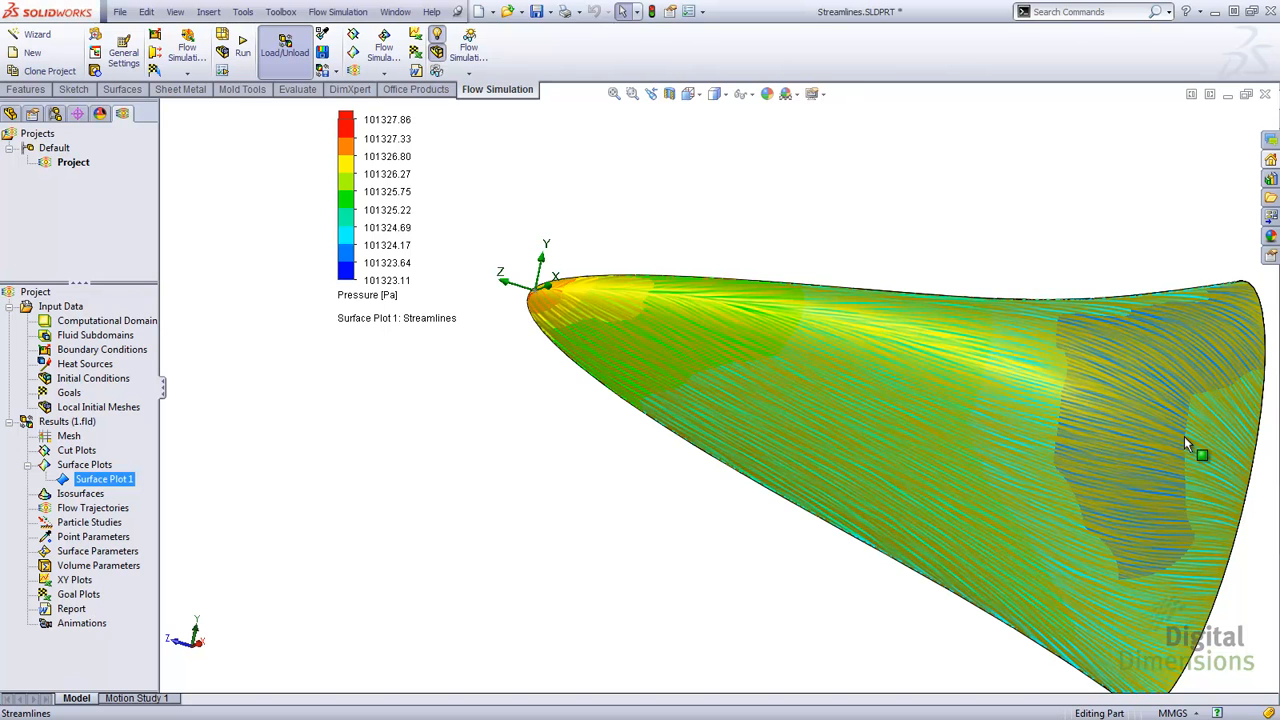
key("ctrl+7")
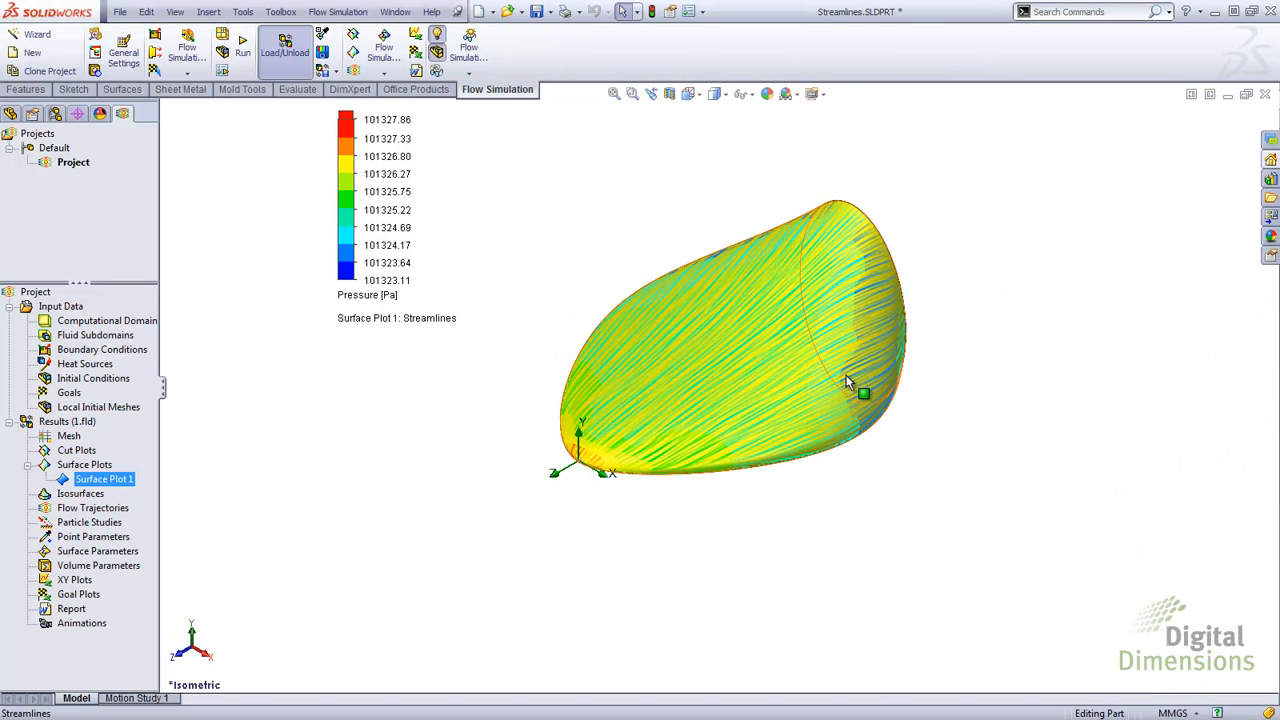
scroll(780, 340, "down", 3)
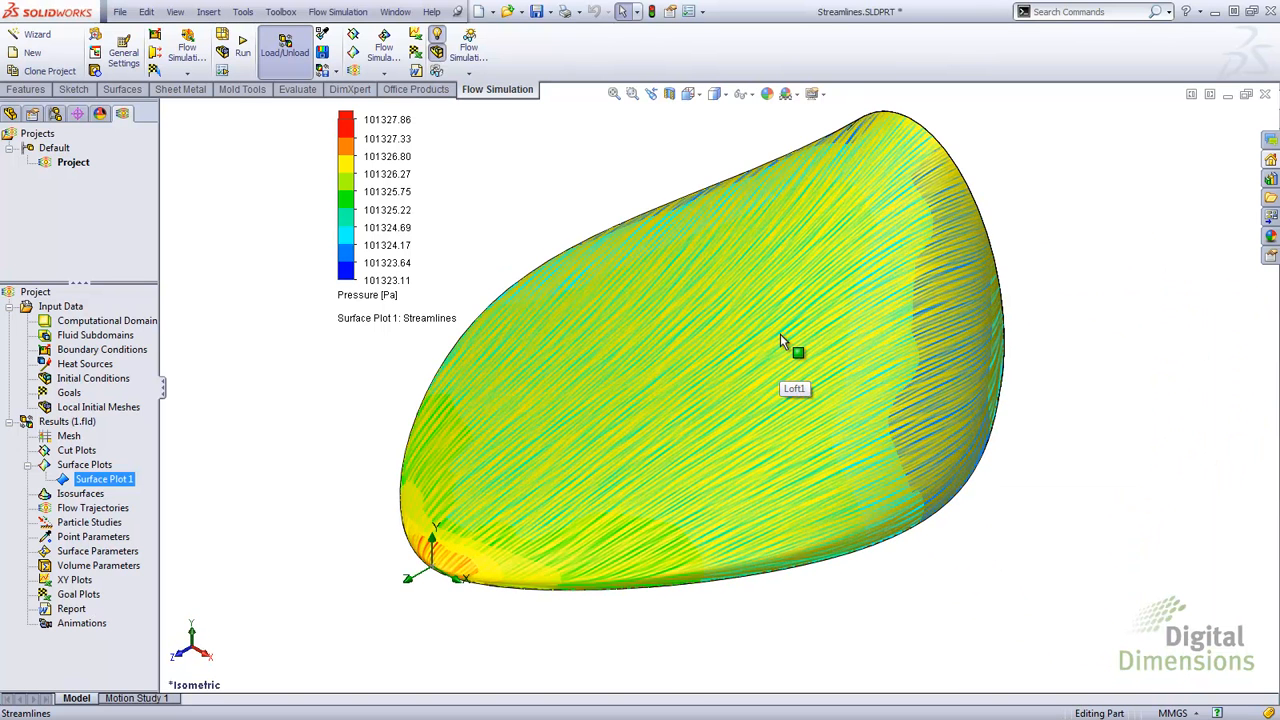
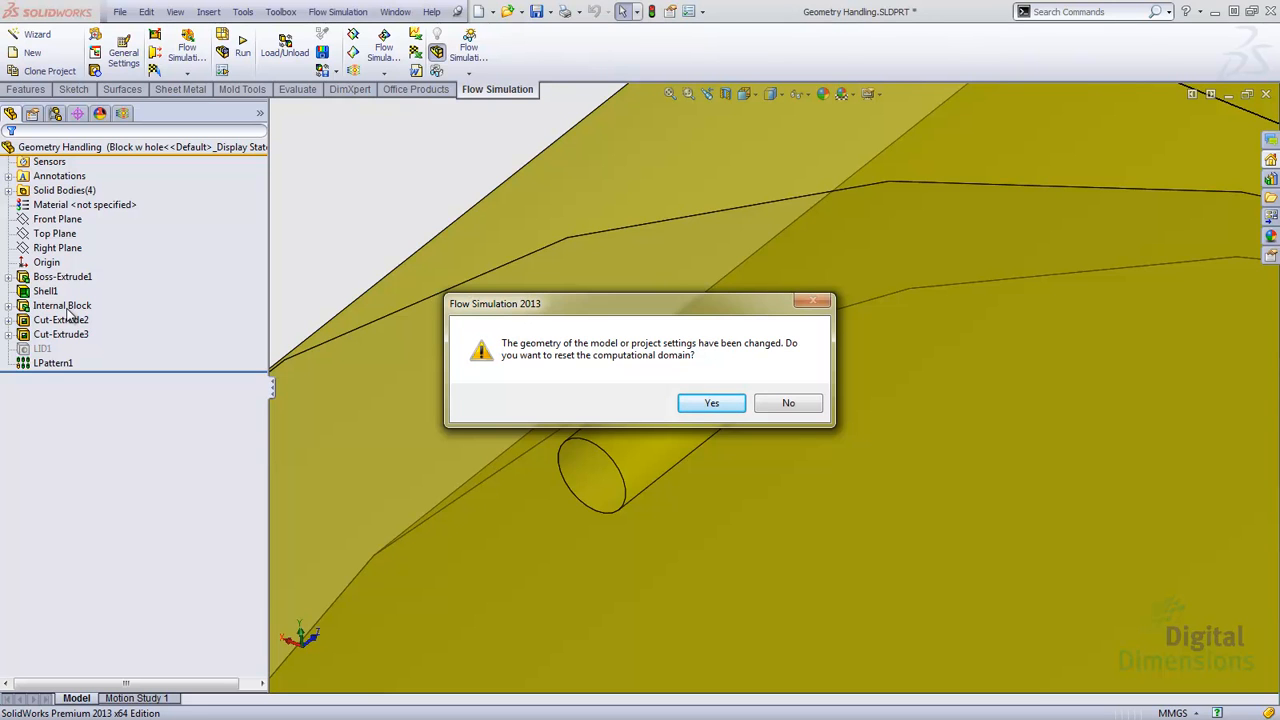
Step: Decline resetting the computational domain and mesh settings, and decline opening the Create Lids tool
left_click(789, 404)
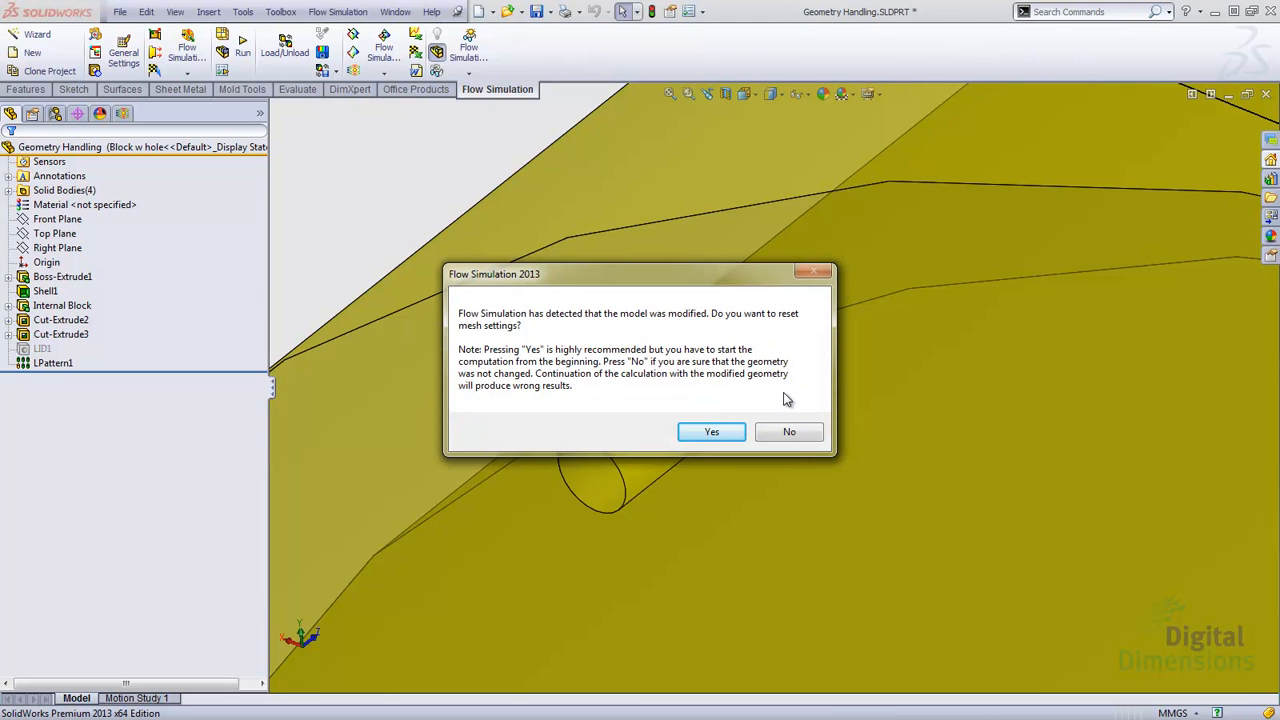
left_click(786, 430)
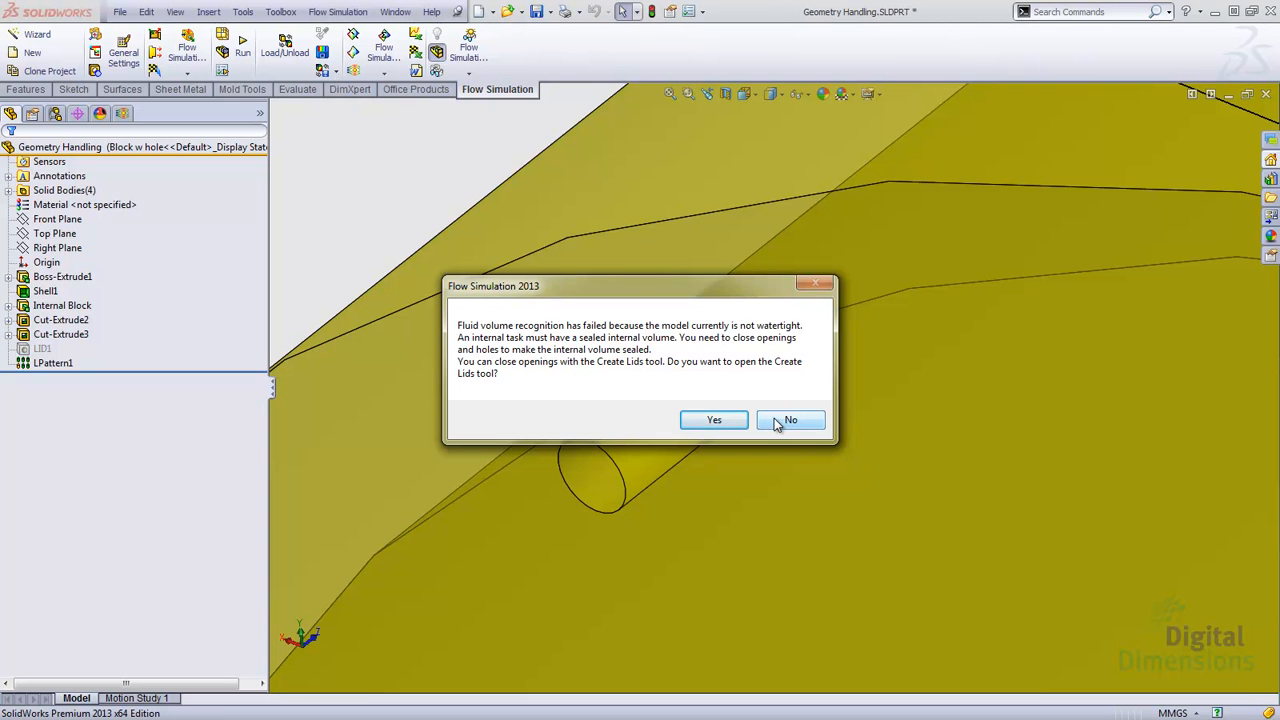
left_click(790, 420)
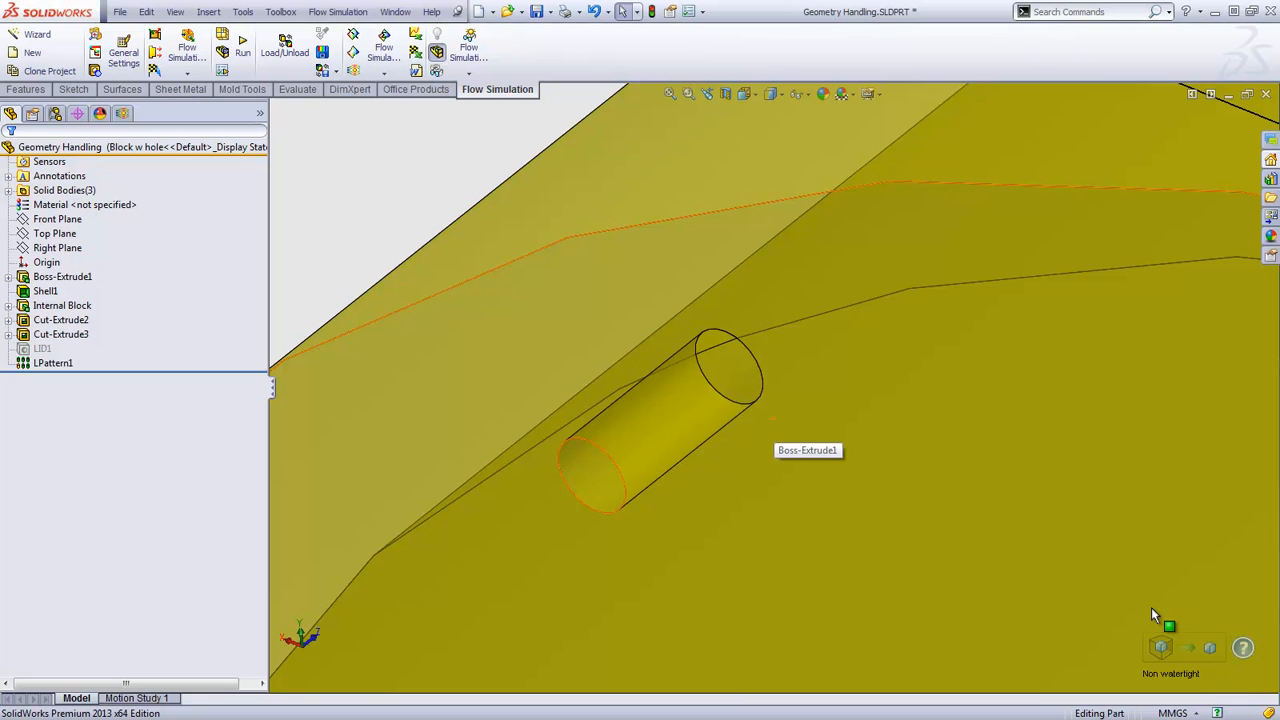
Step: Open the Create Lids tool for the non-watertight model
scroll(1146, 564, "up", 5)
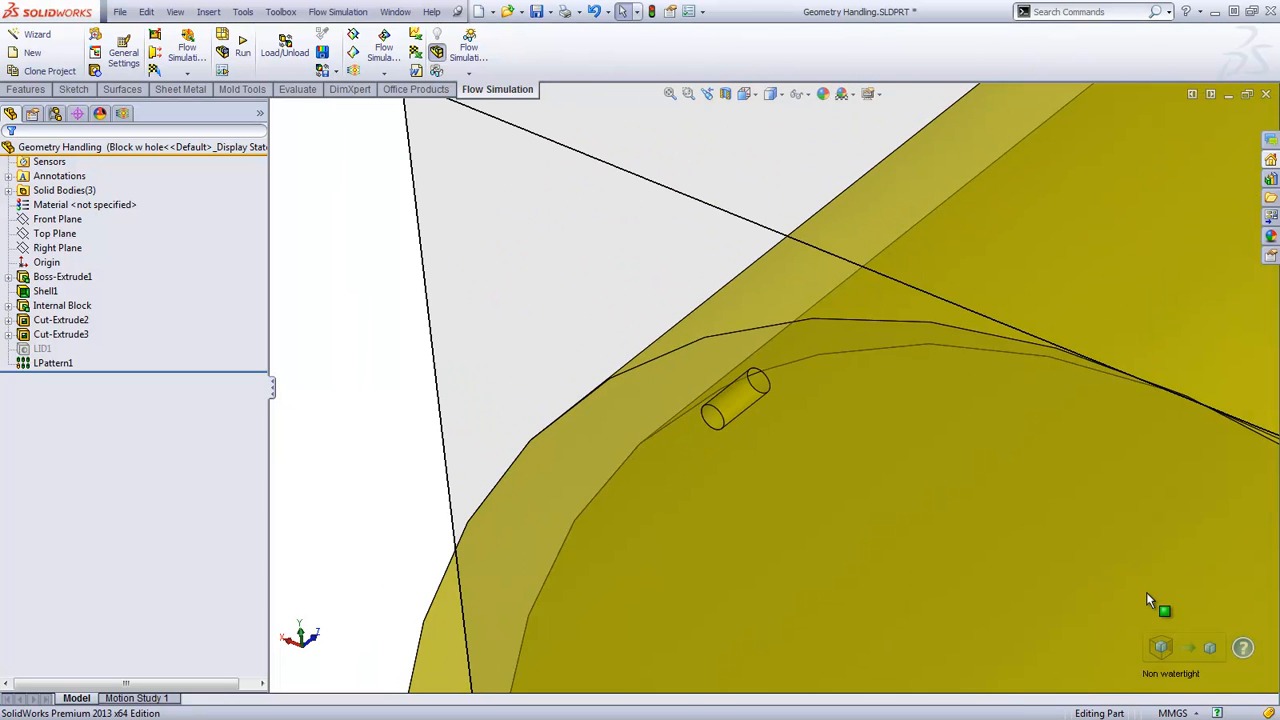
left_click(42, 349)
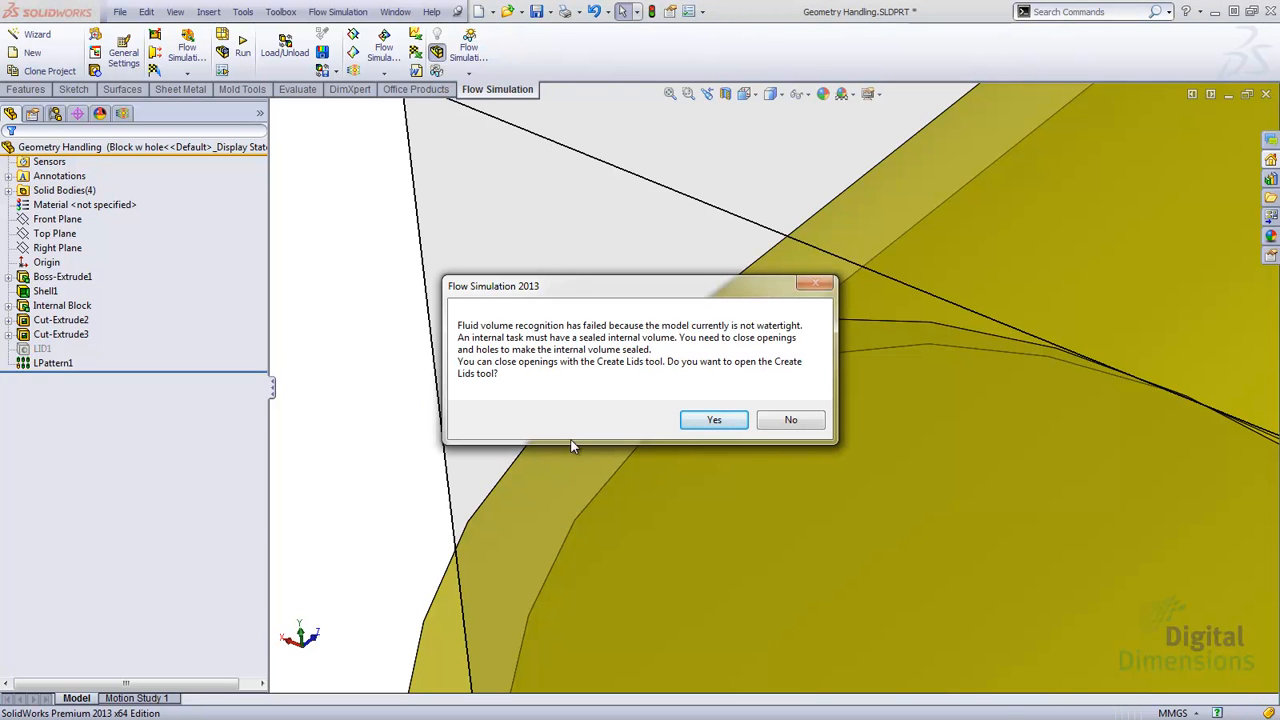
left_click(700, 424)
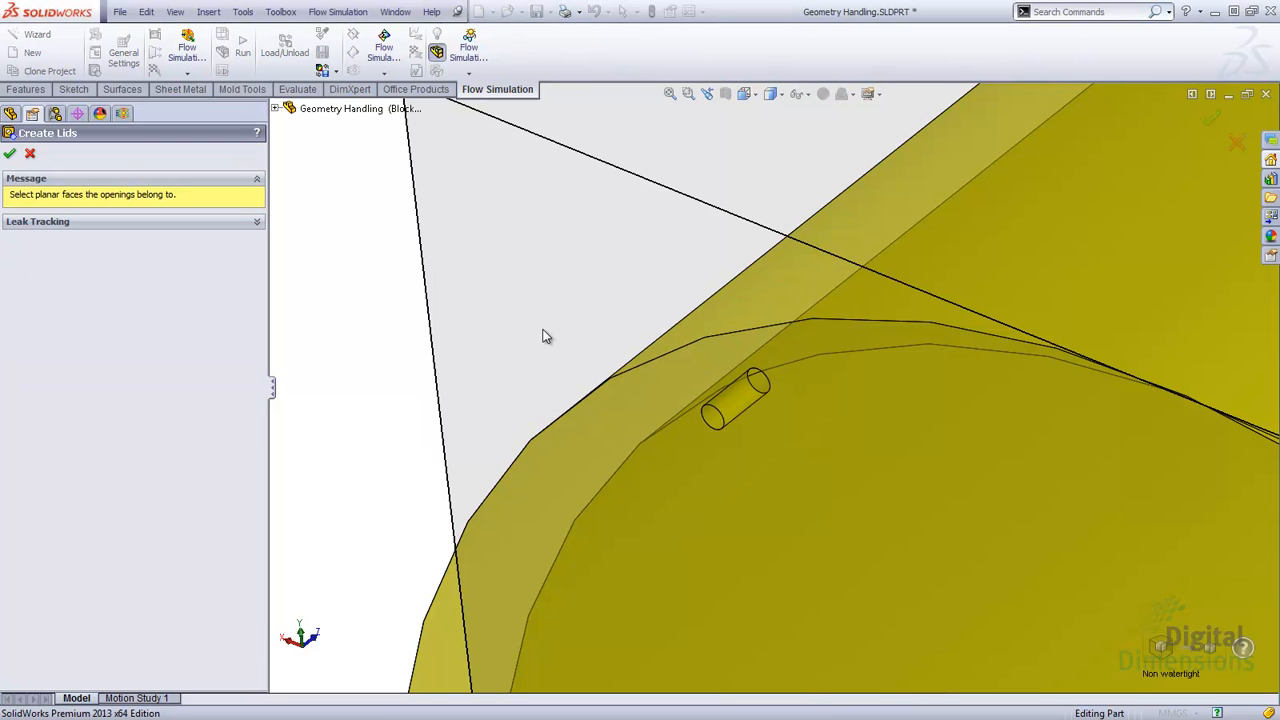
Step: Run leak tracking between an outer face of the body and the inner fluid face to find their connection
left_click(256, 222)
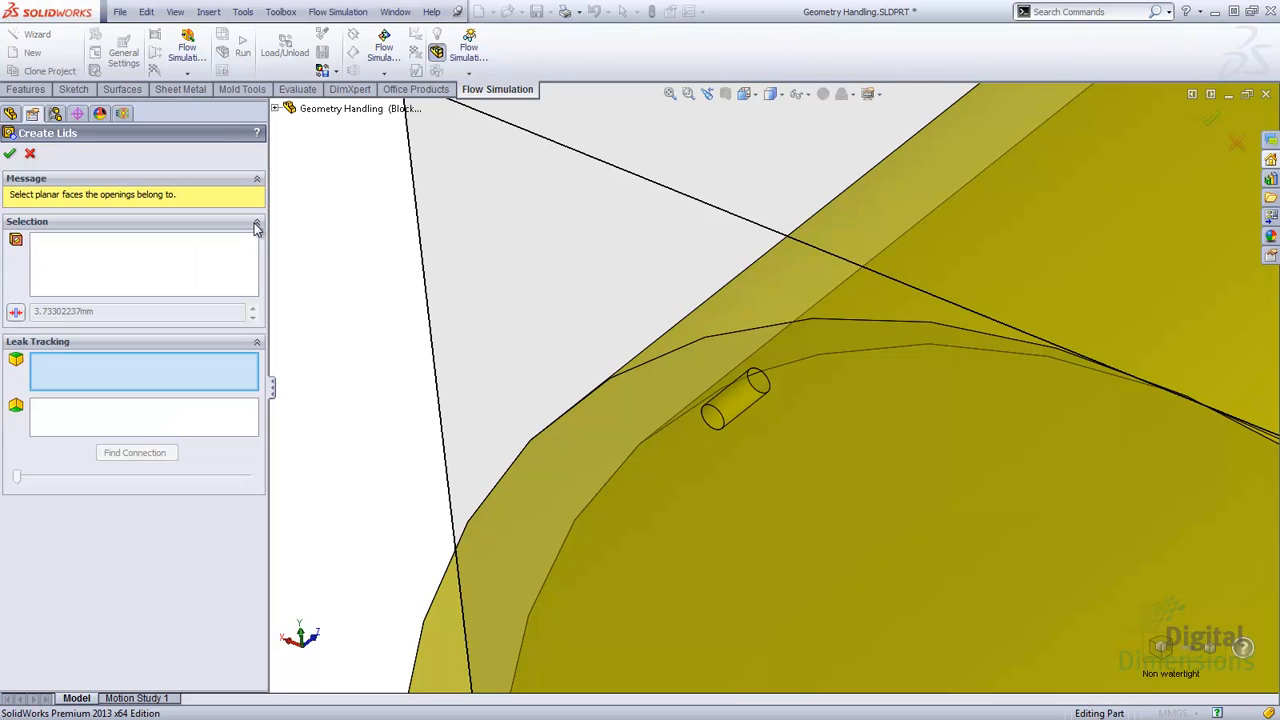
scroll(688, 406, "up", 9)
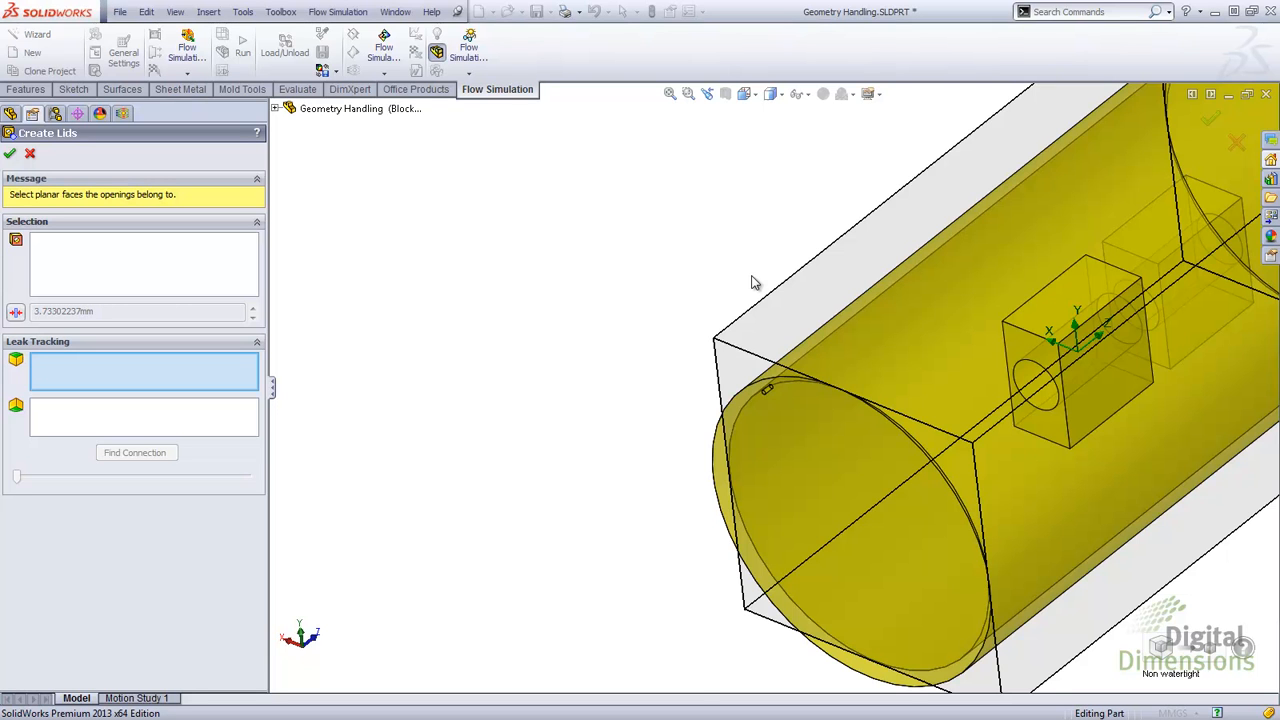
key("f")
right_click(637, 390)
left_click(668, 392)
left_click(645, 385)
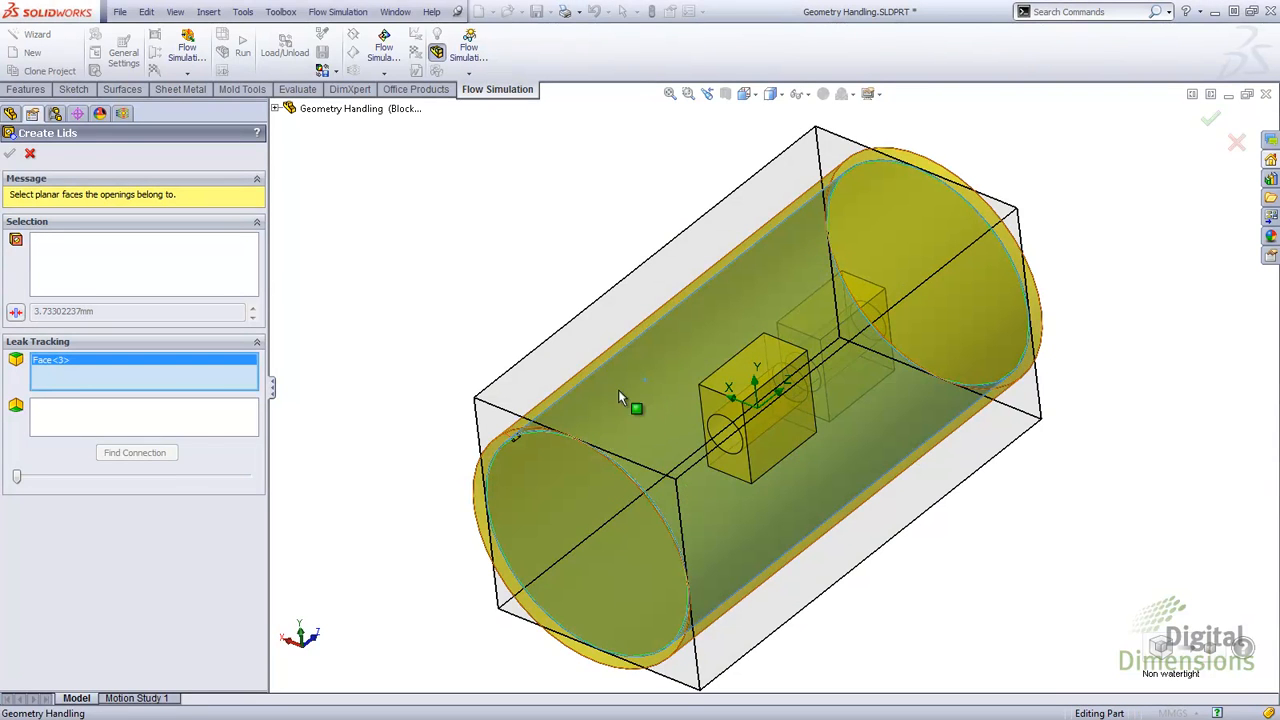
left_click(205, 425)
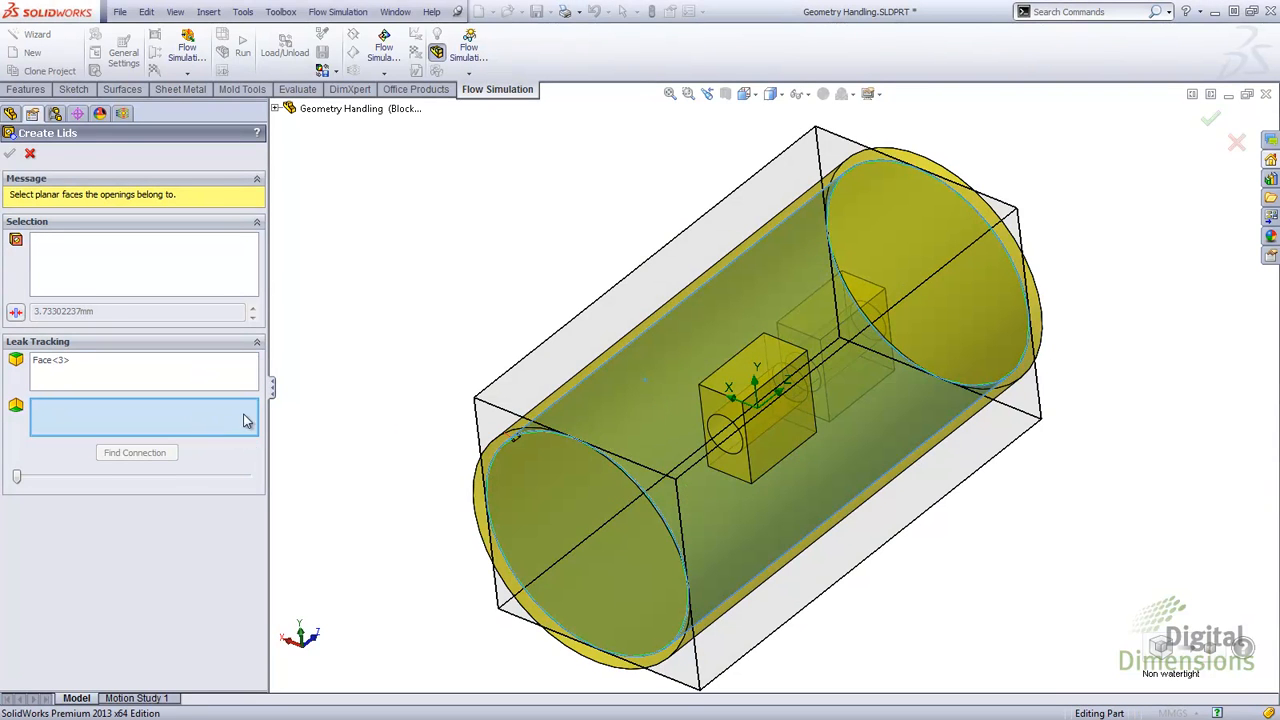
left_click(628, 374)
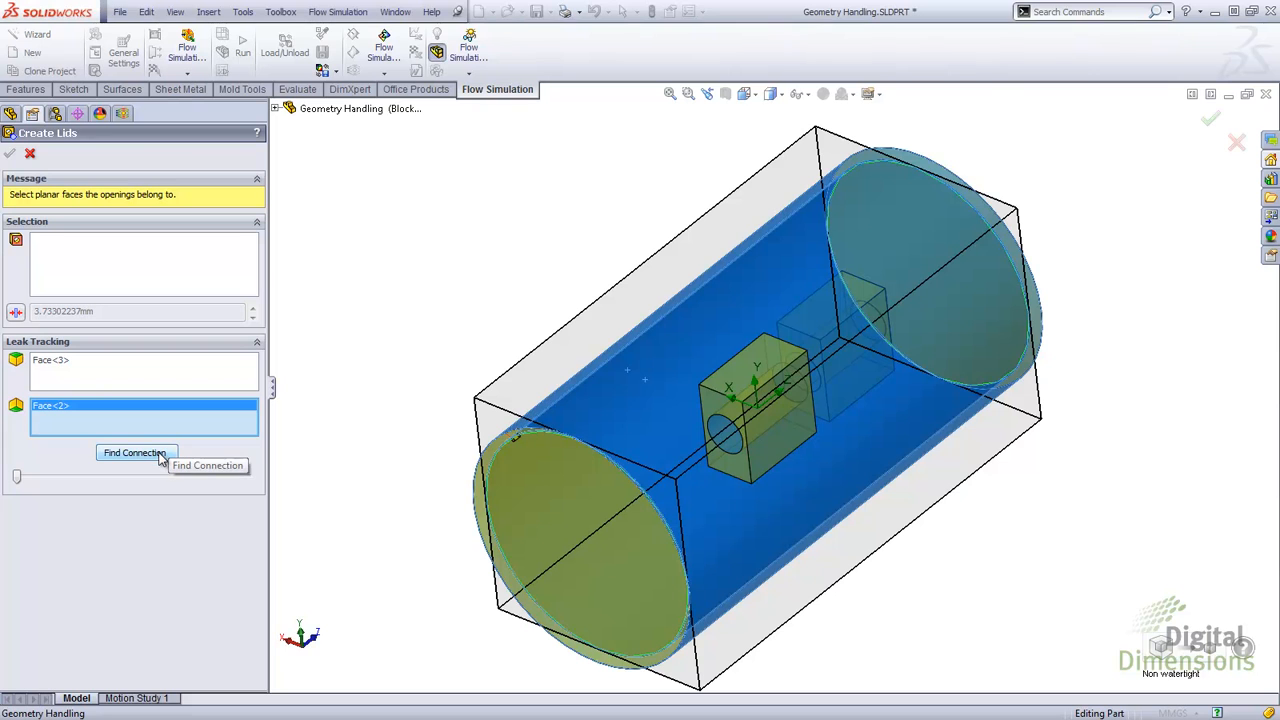
left_click(172, 457)
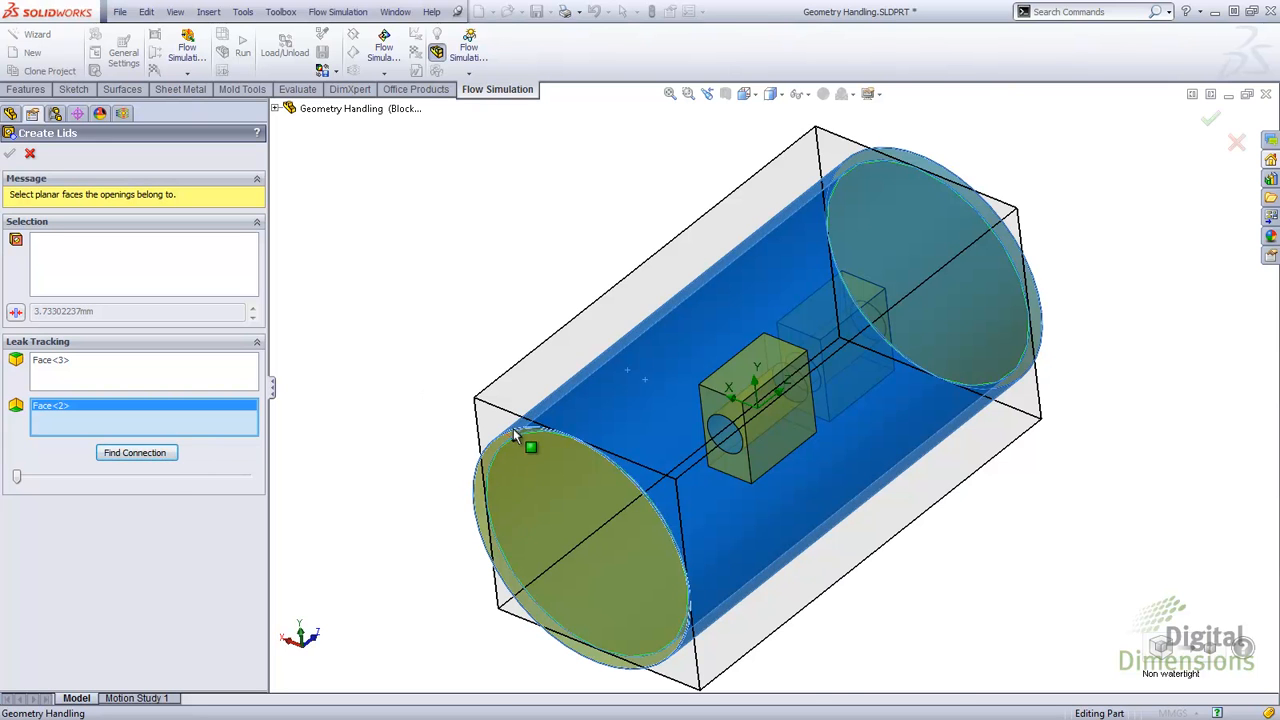
Step: Examine the leak path through the small hole, then cancel the Create Lids tool
scroll(520, 435, "down", 5)
scroll(647, 418, "down", 5)
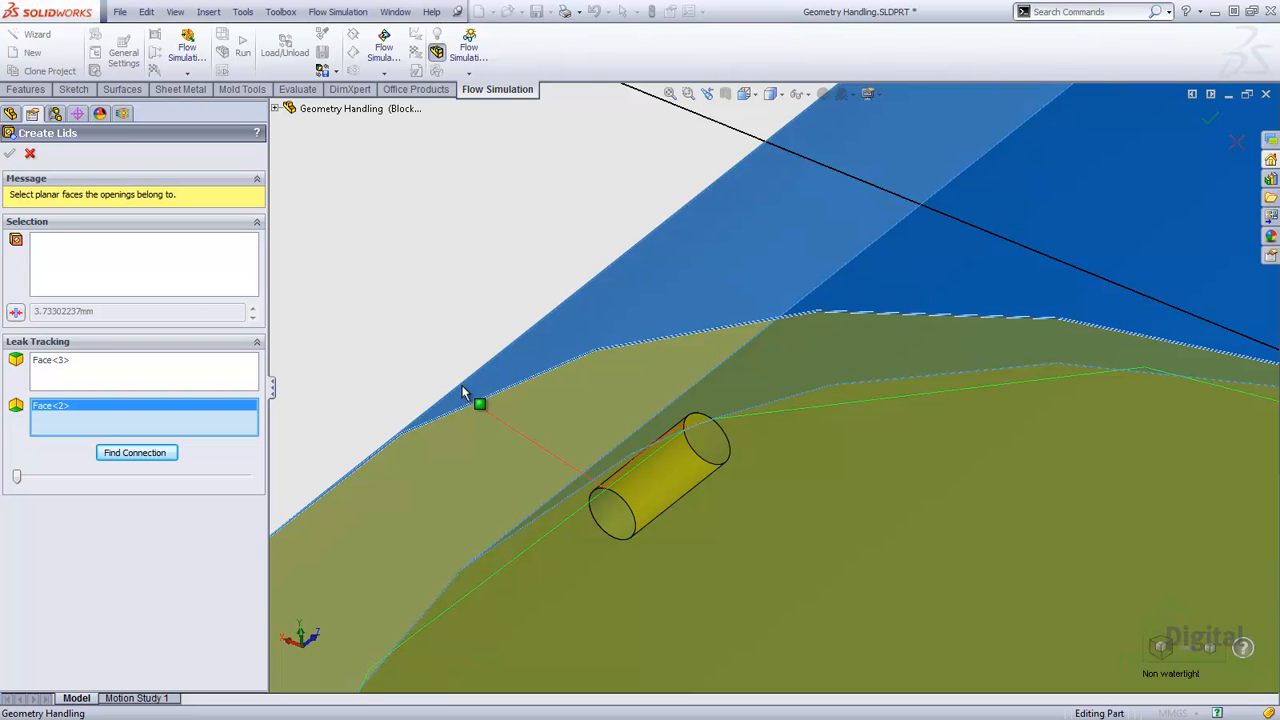
key("f")
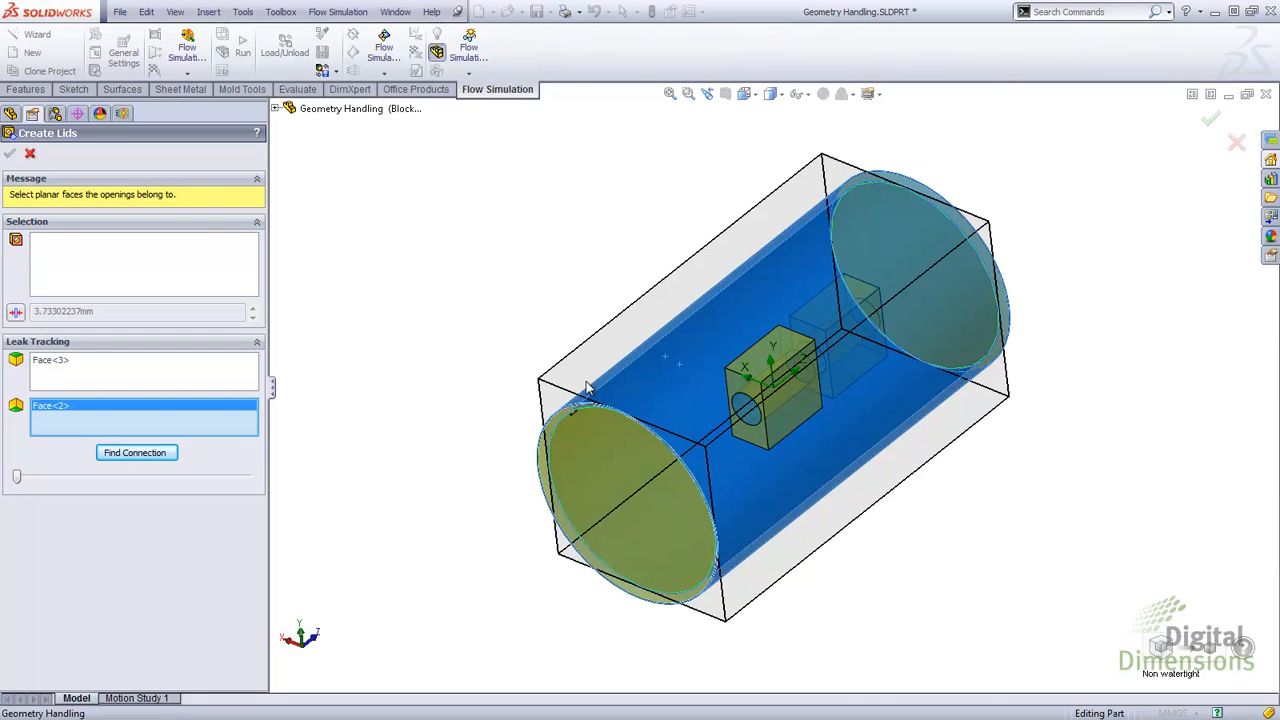
scroll(584, 408, "down", 3)
scroll(584, 406, "down", 4)
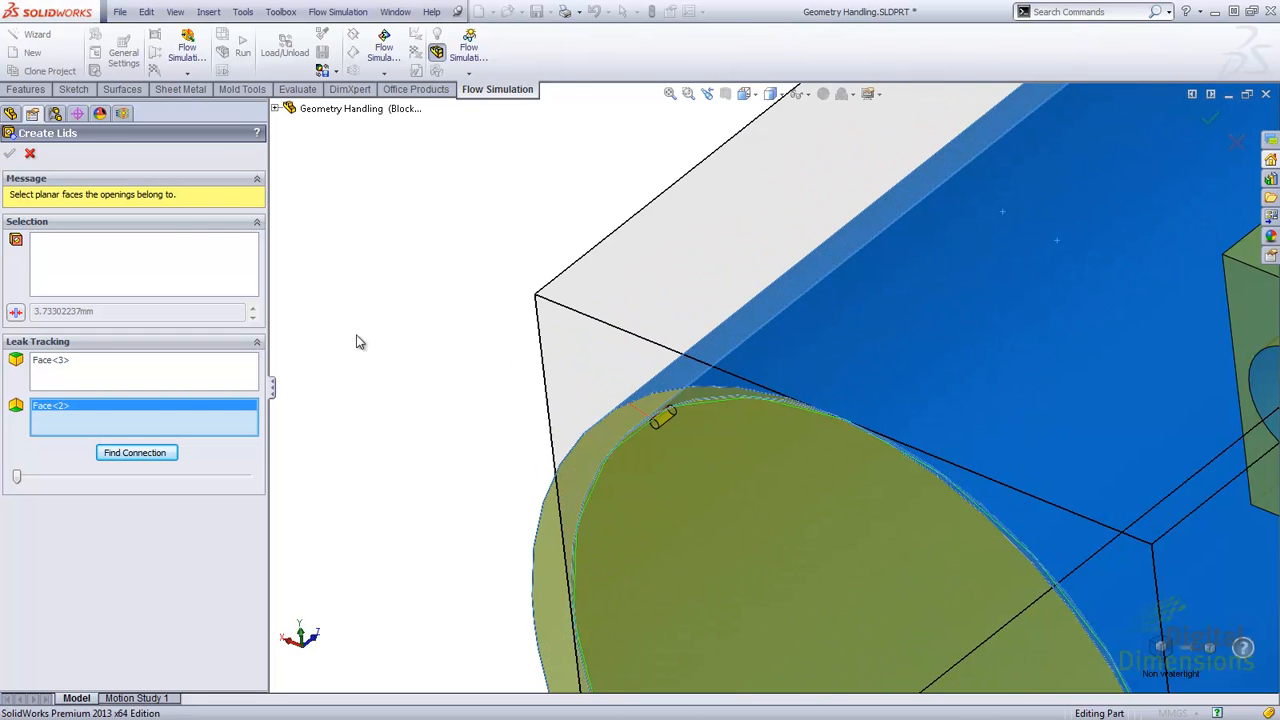
left_click(30, 157)
Step: Unsuppress the LID1 feature, declining to reset the computational domain and mesh settings
right_click(44, 349)
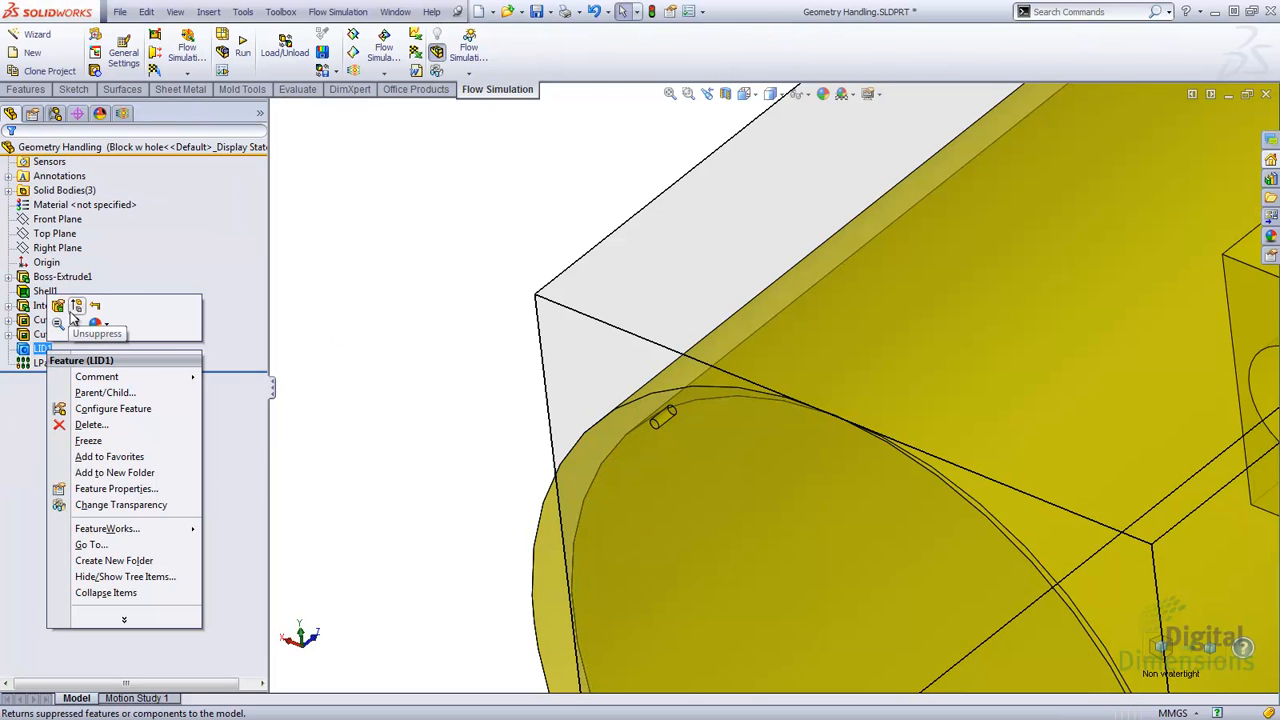
left_click(79, 316)
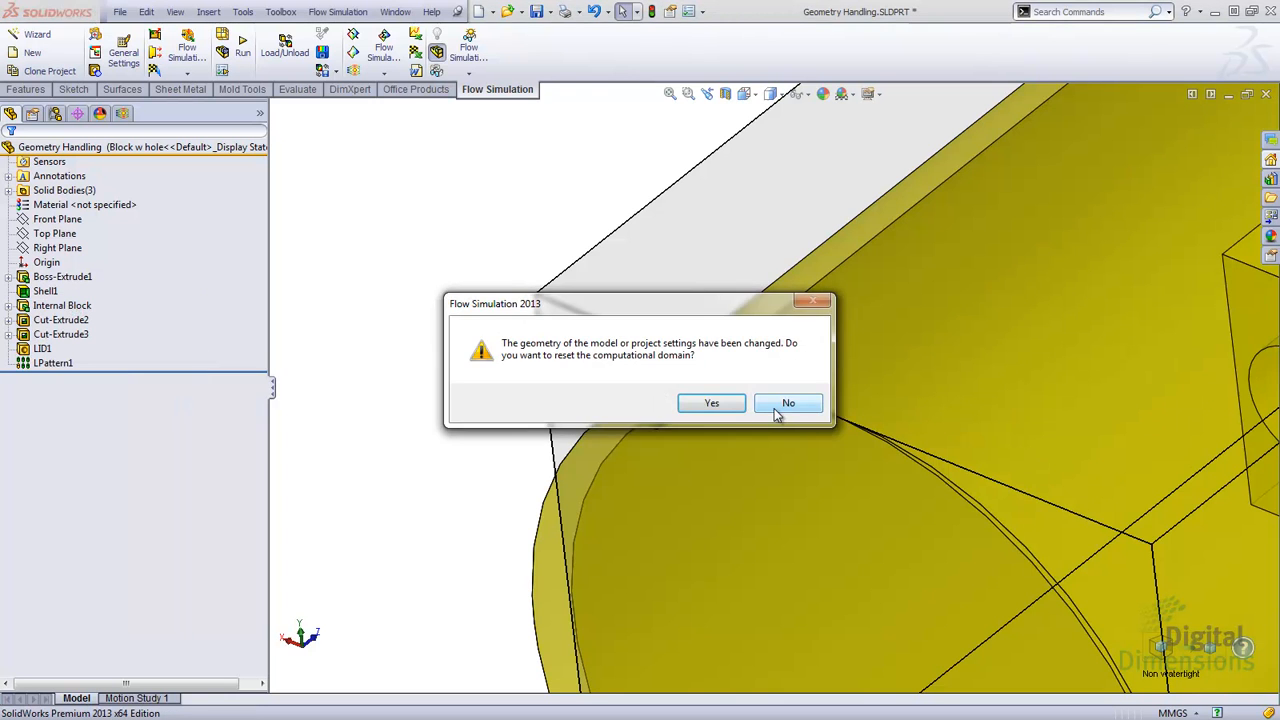
left_click(778, 405)
left_click(785, 433)
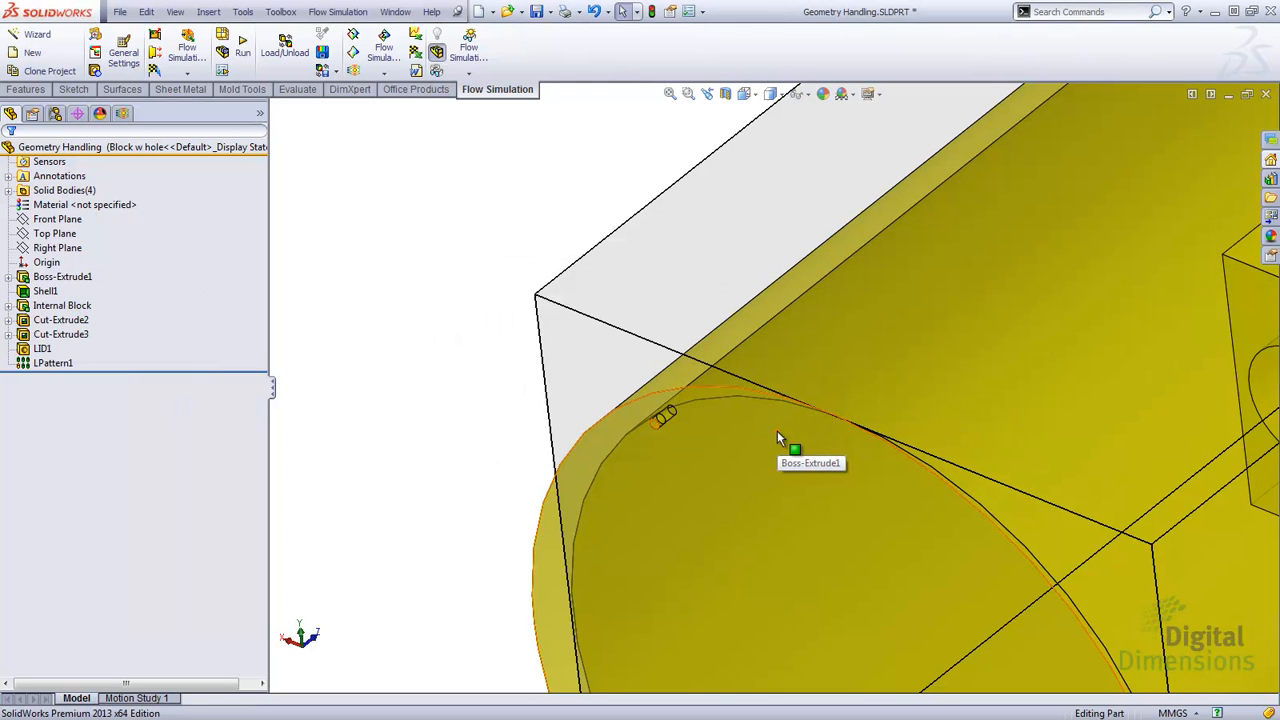
key("f")
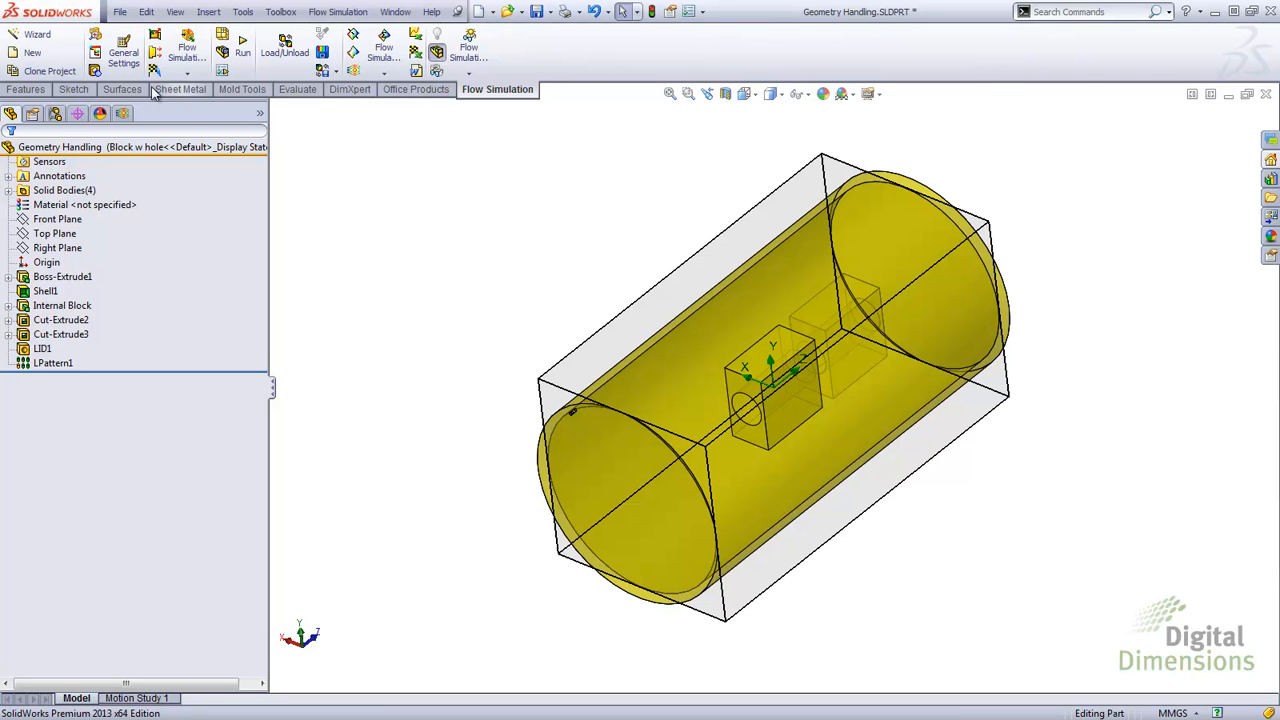
Step: Add an Inlet Mass Flow boundary condition of 0.0001 kg/s on the faces of the Cut-Extrude2 body
left_click(121, 114)
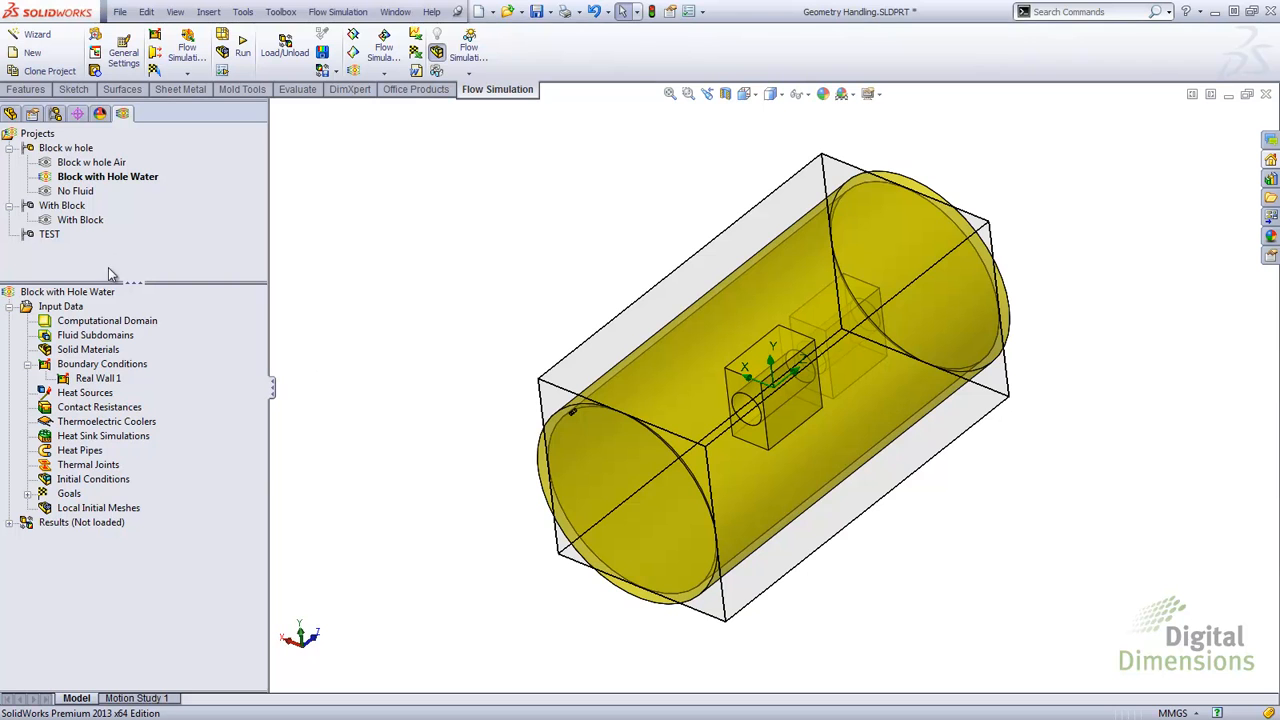
right_click(88, 370)
left_click(110, 375)
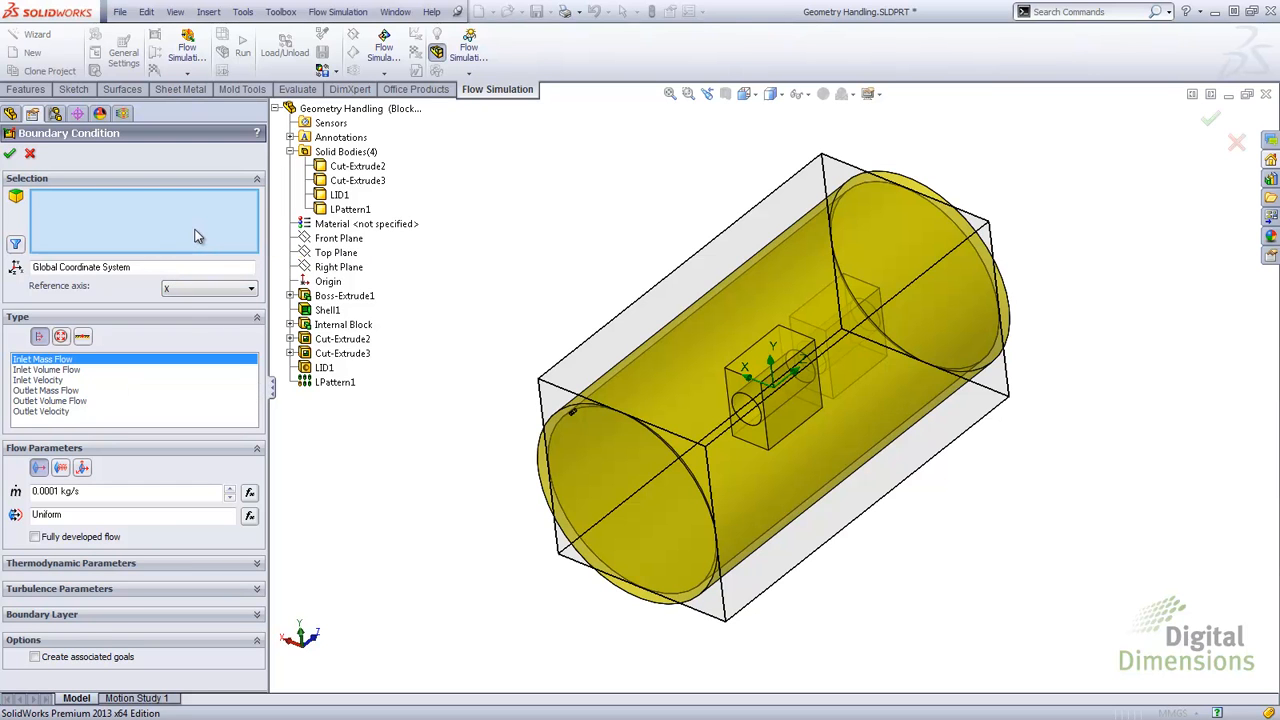
left_click(347, 168)
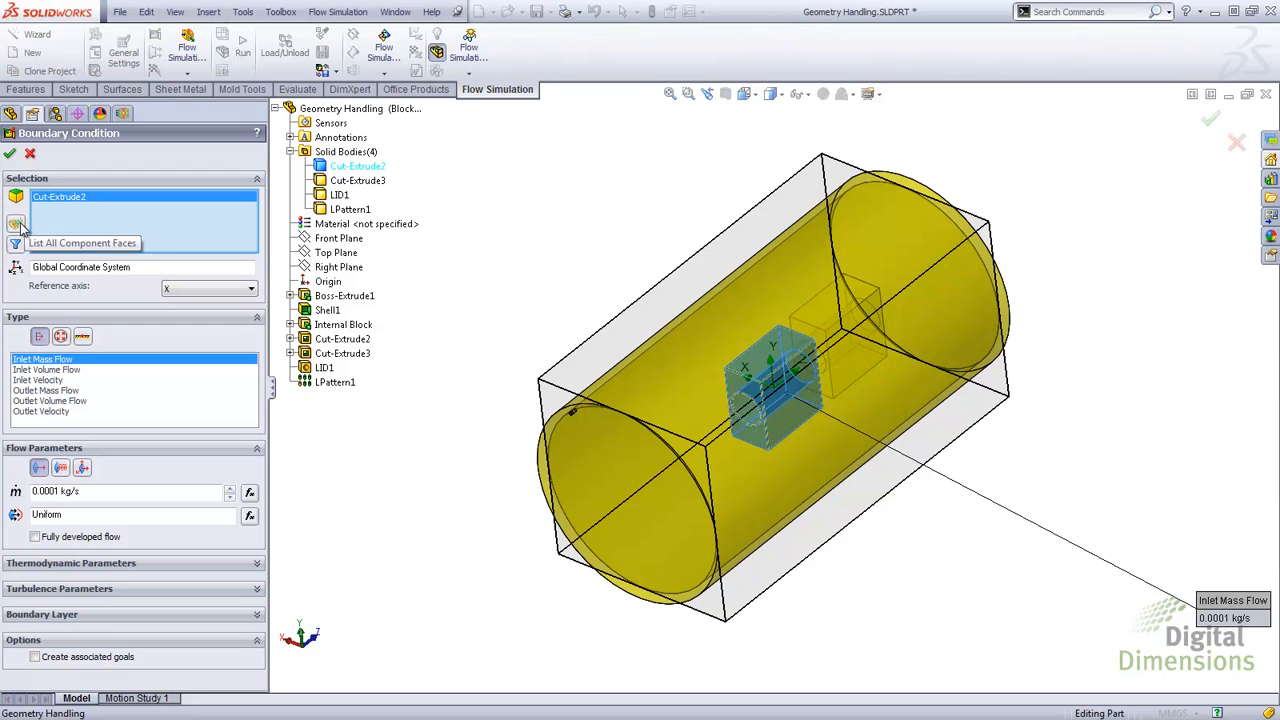
left_click(18, 226)
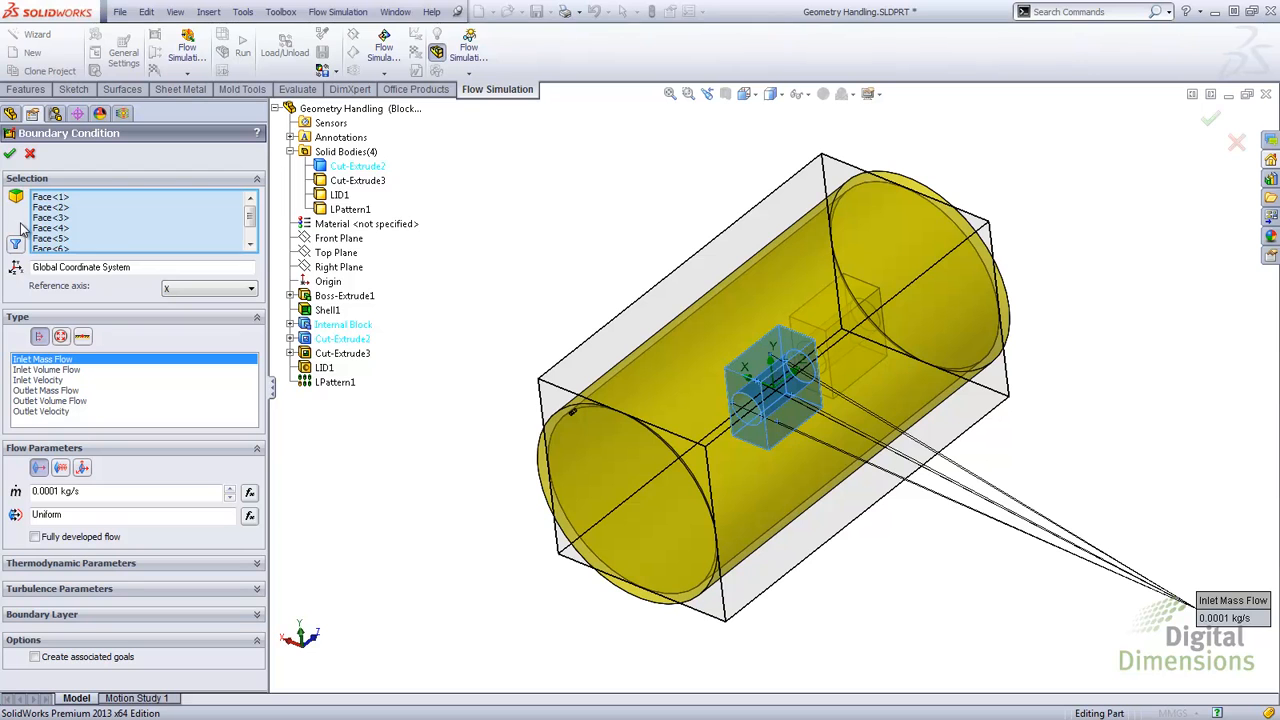
scroll(100, 225, "down", 1)
right_click(57, 245)
left_click(85, 263)
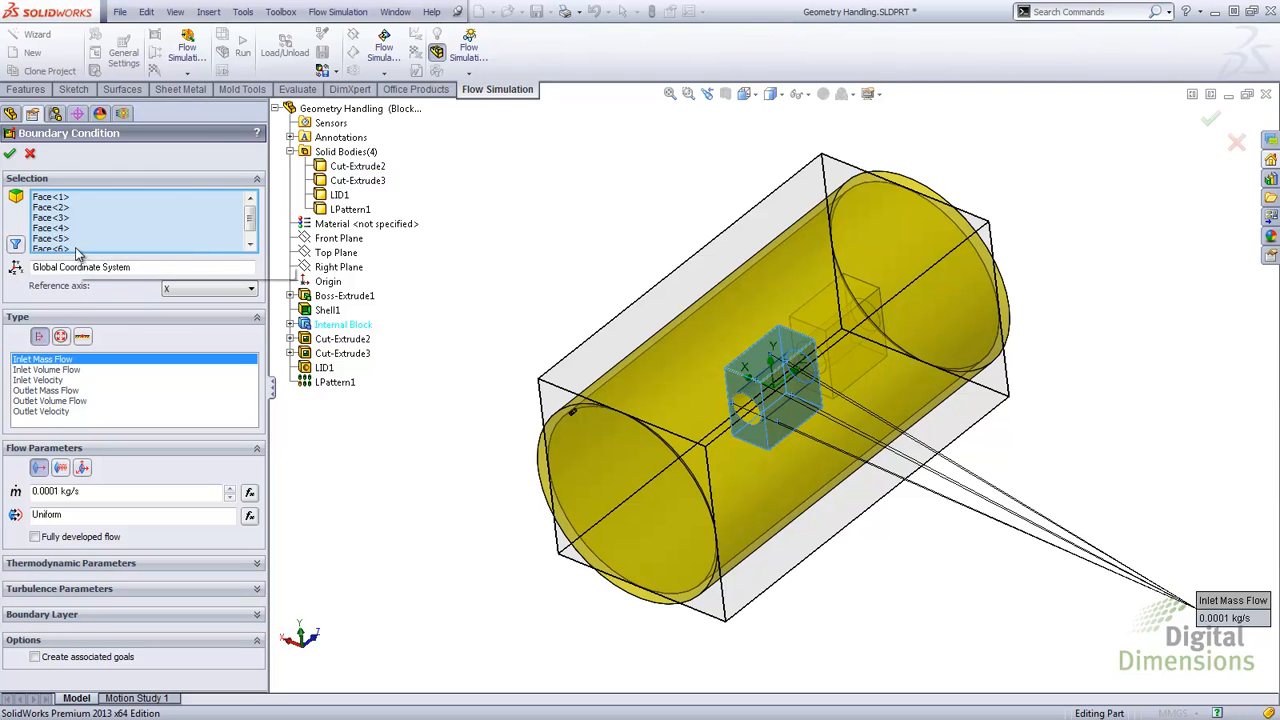
left_click(10, 153)
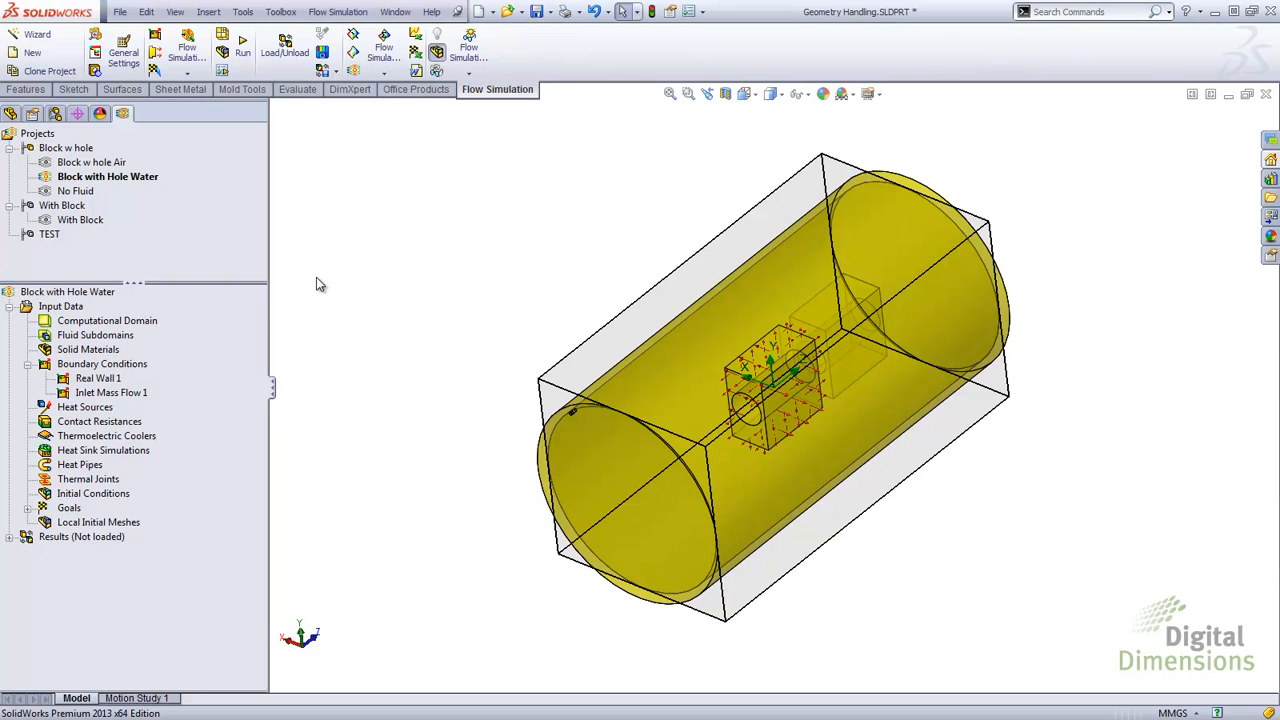
Step: Run Check Geometry on the model and close its results
left_click(359, 18)
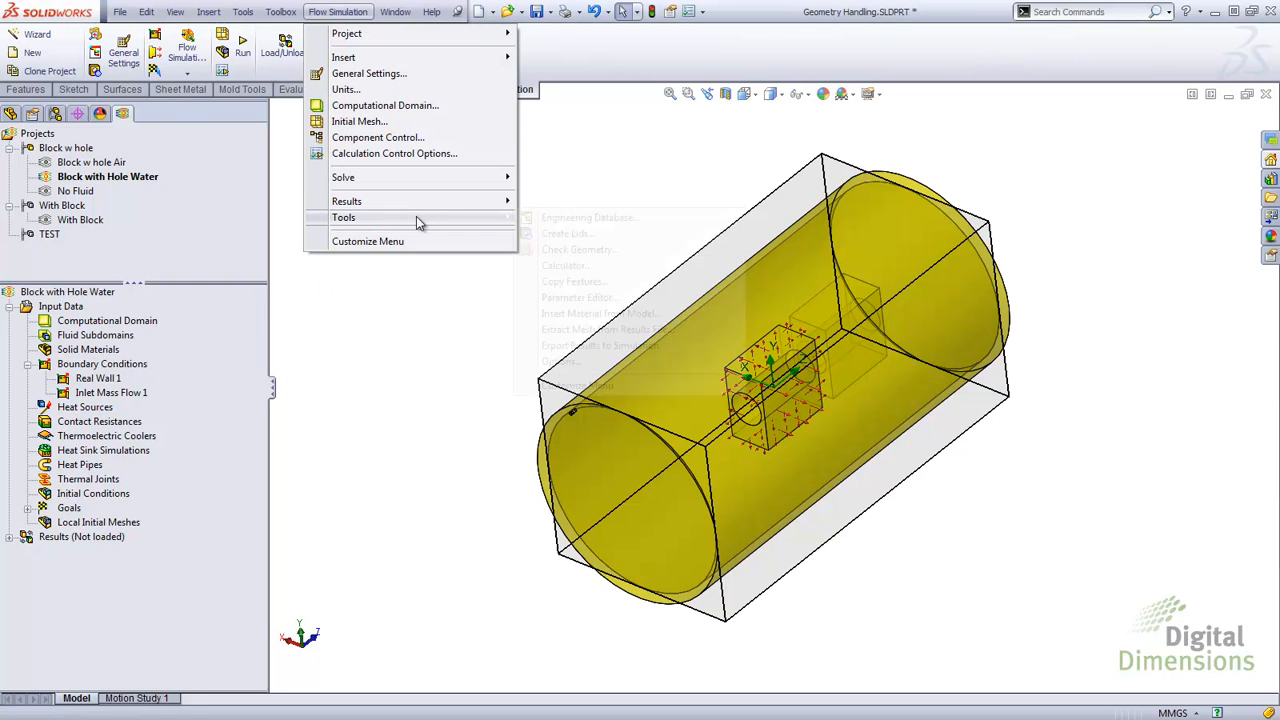
mouse_move(418, 220)
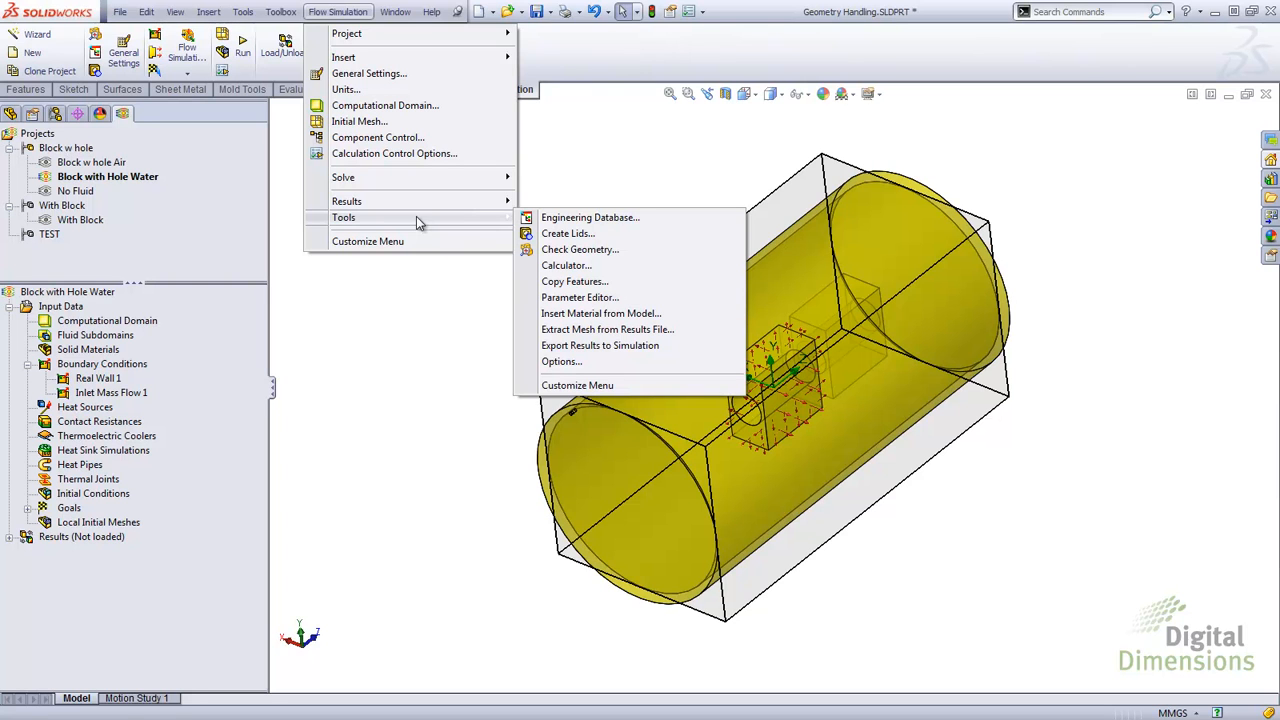
left_click(578, 249)
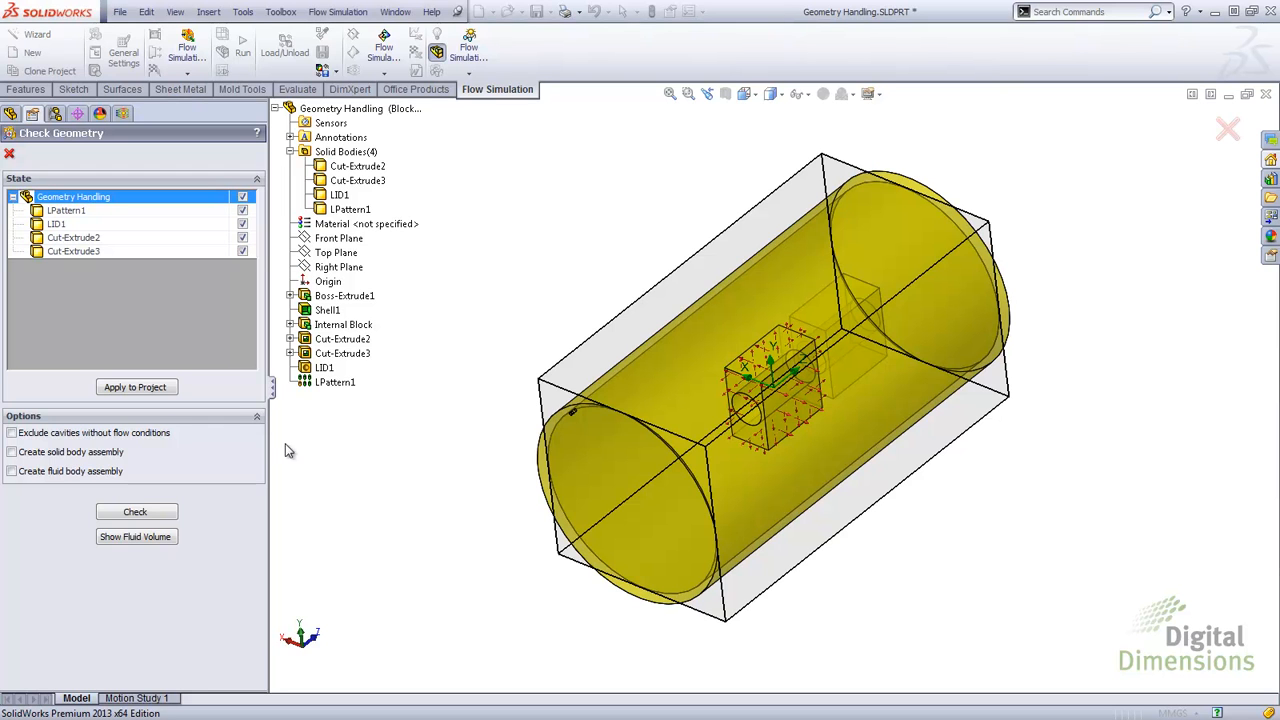
left_click(129, 514)
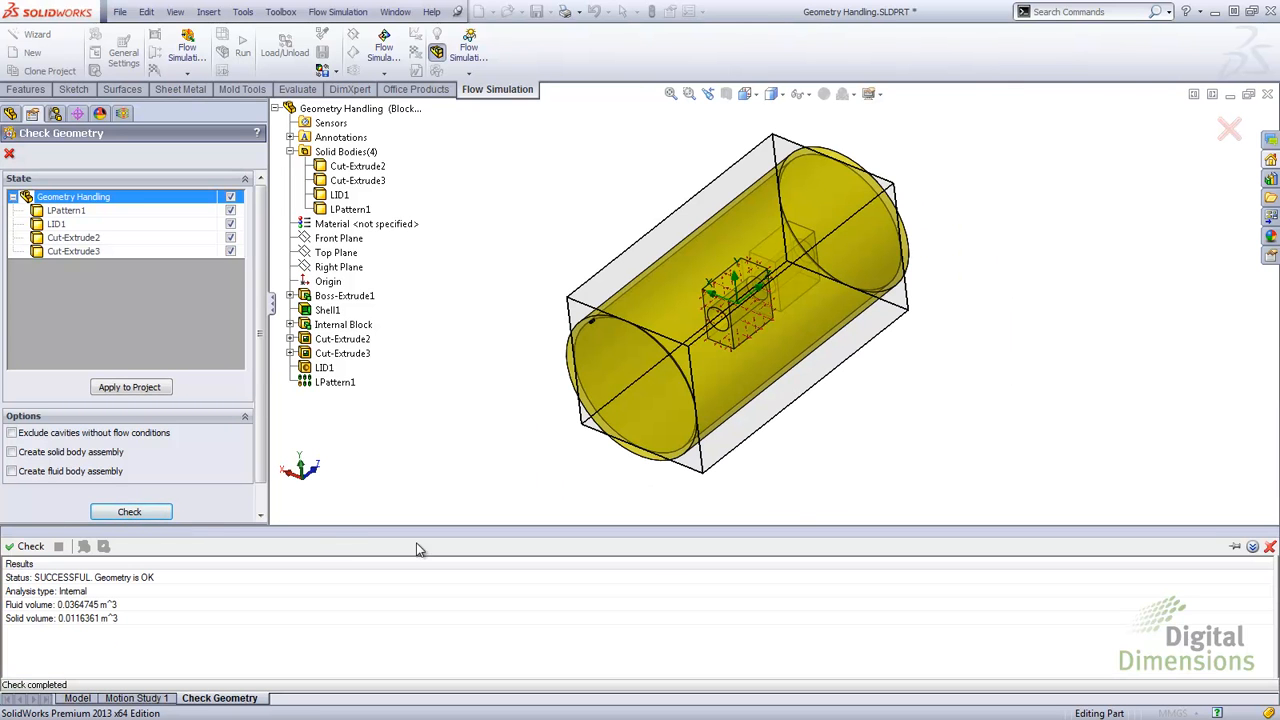
left_click(1270, 547)
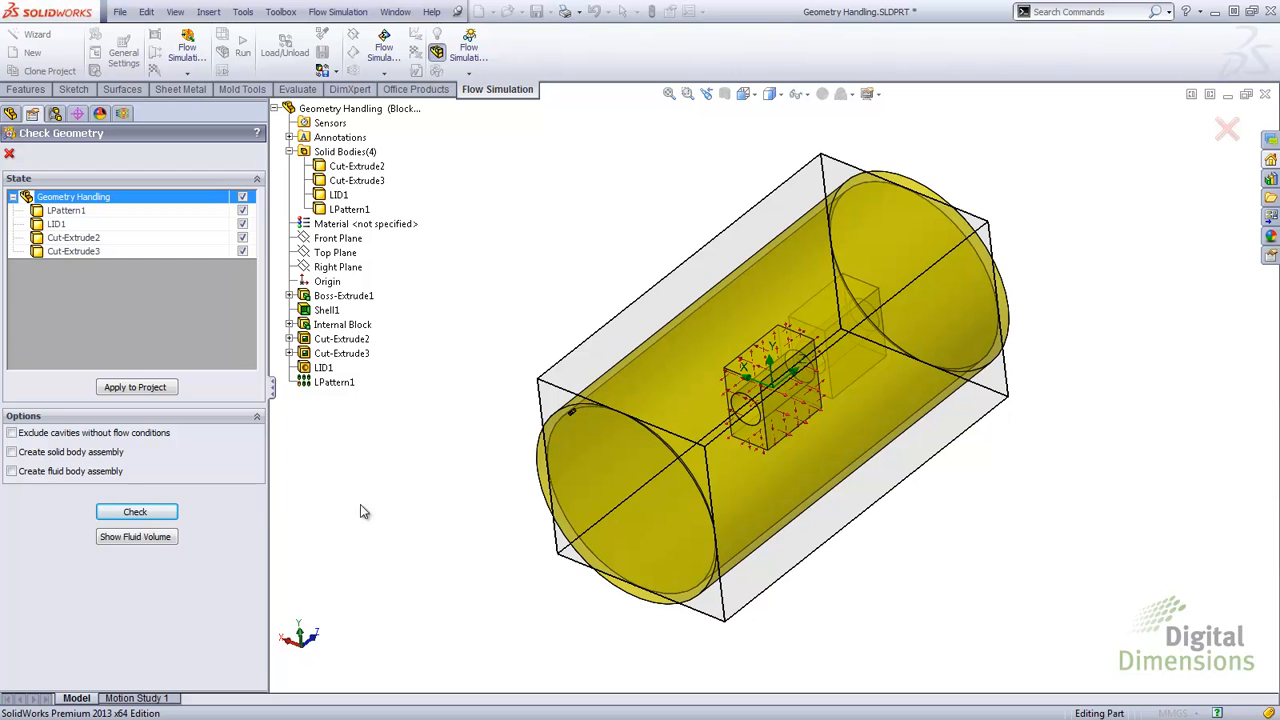
Step: Show and hide the fluid volume, then close Check Geometry
left_click(149, 537)
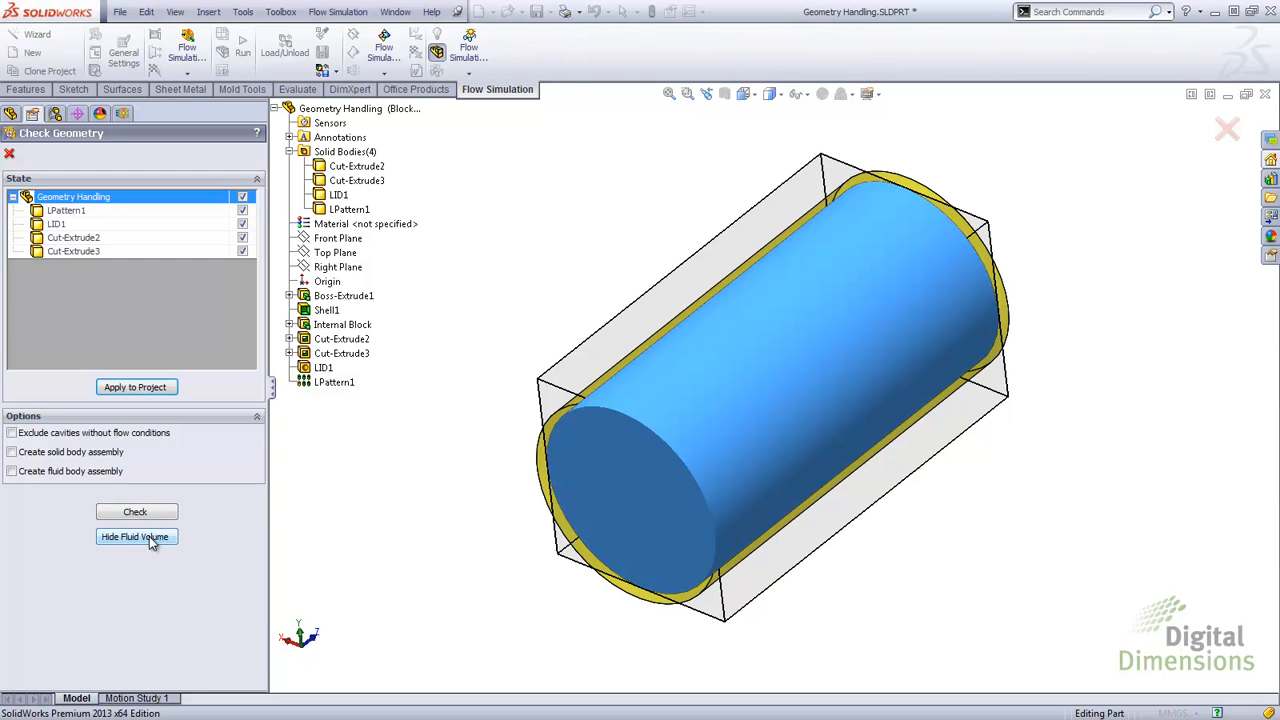
left_click(149, 536)
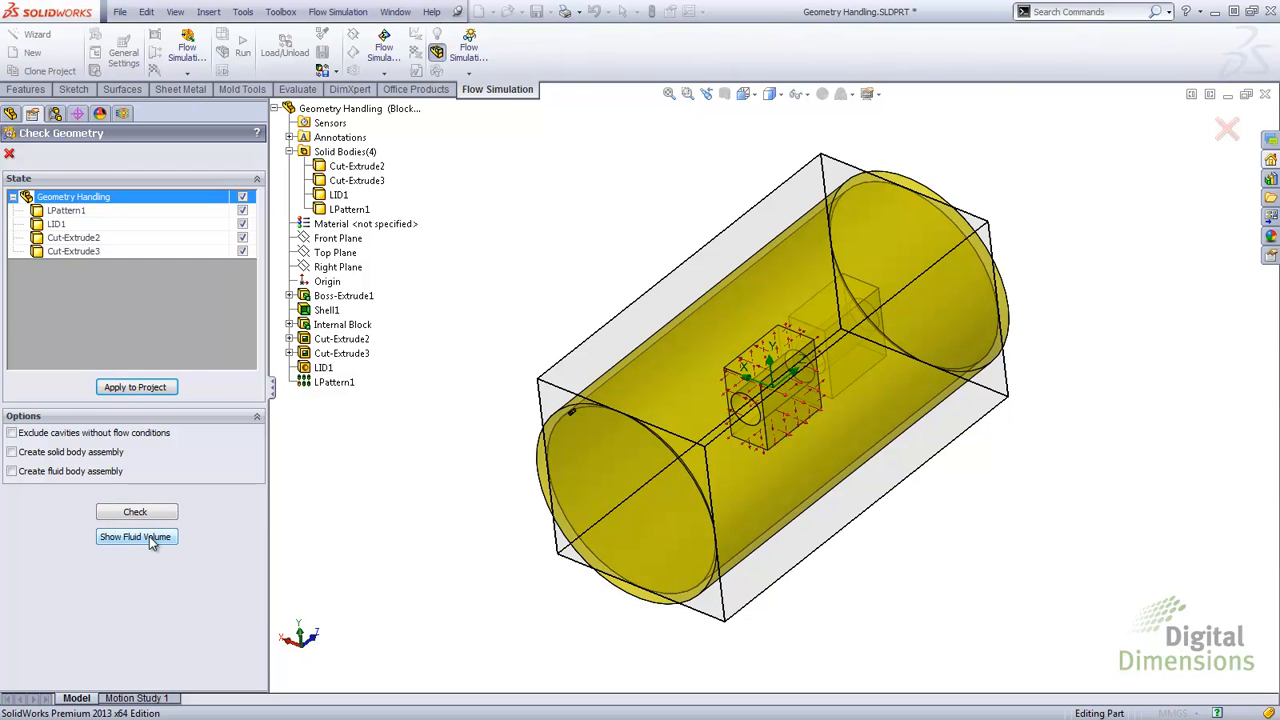
left_click(9, 157)
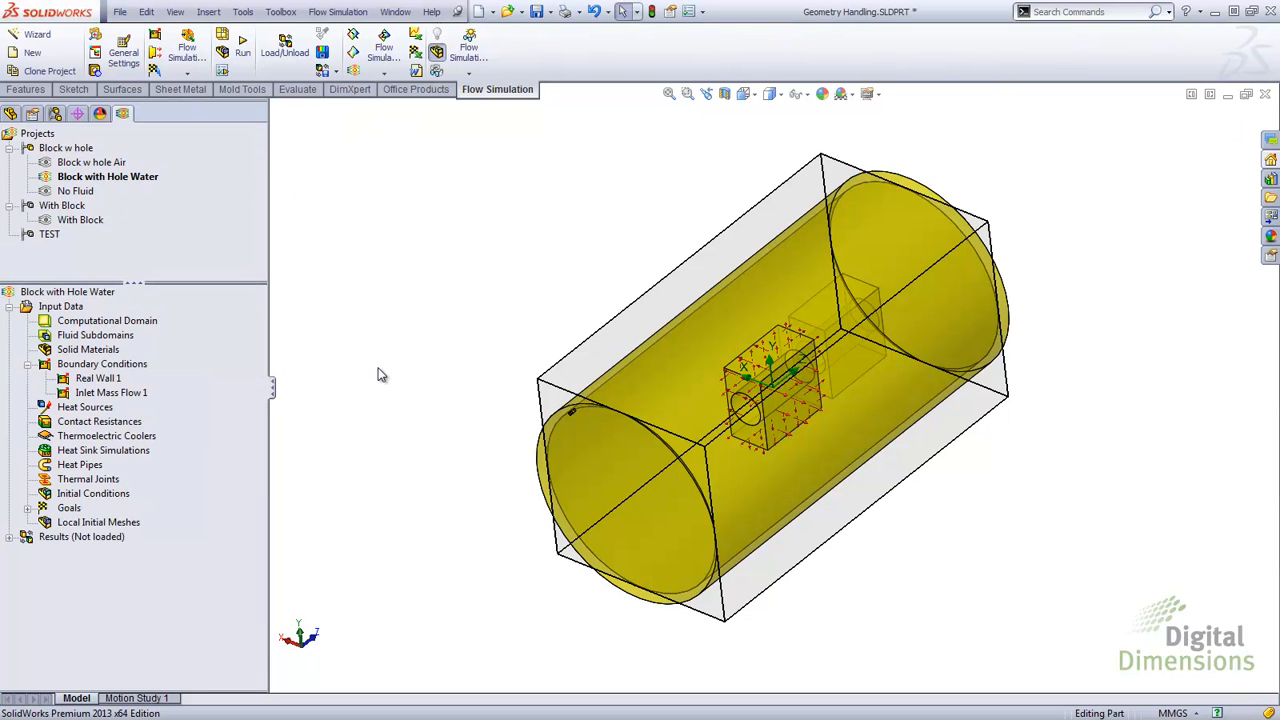
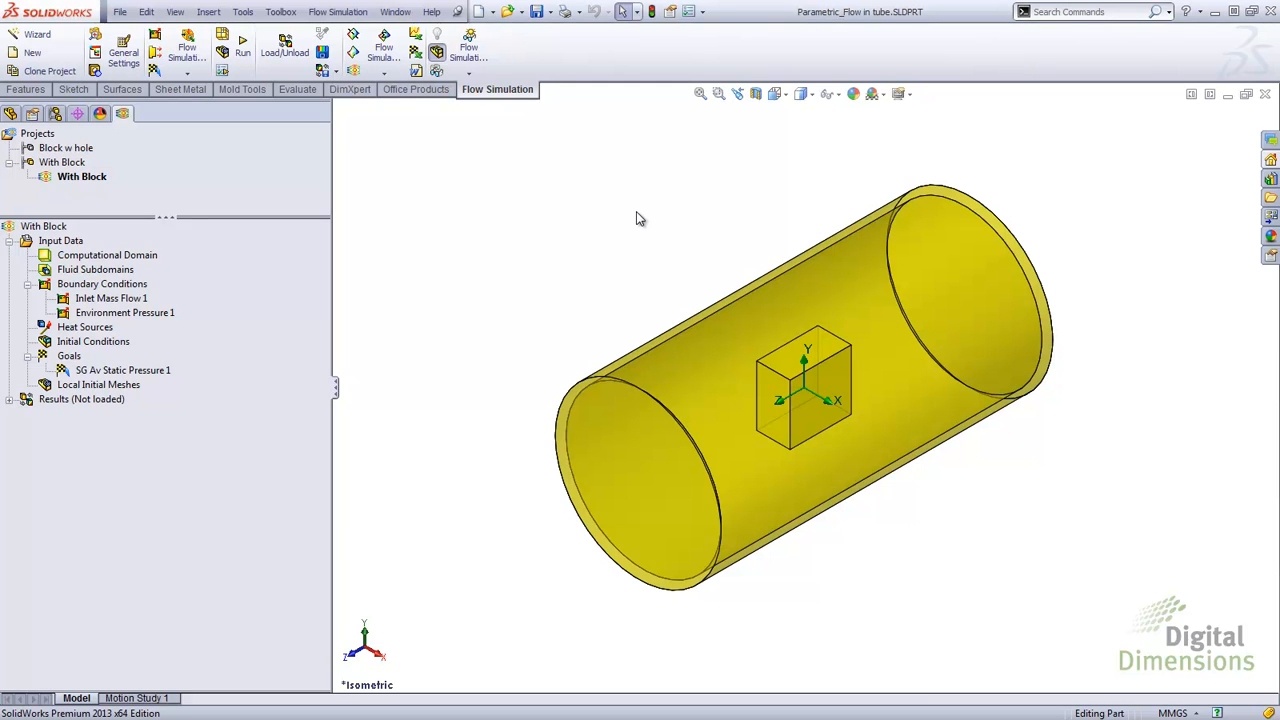
Step: Start a What If parametric study with the Inlet Mass Flow 1 mass flow rate as the input variable
right_click(115, 302)
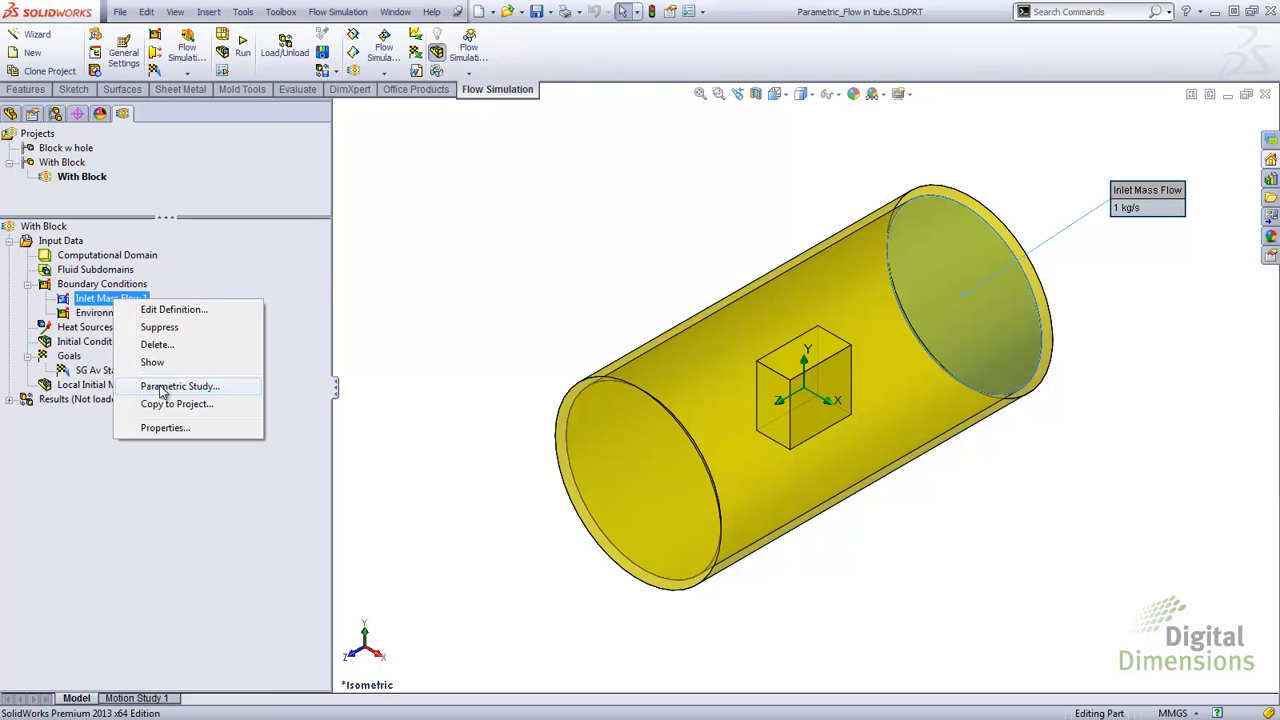
left_click(164, 387)
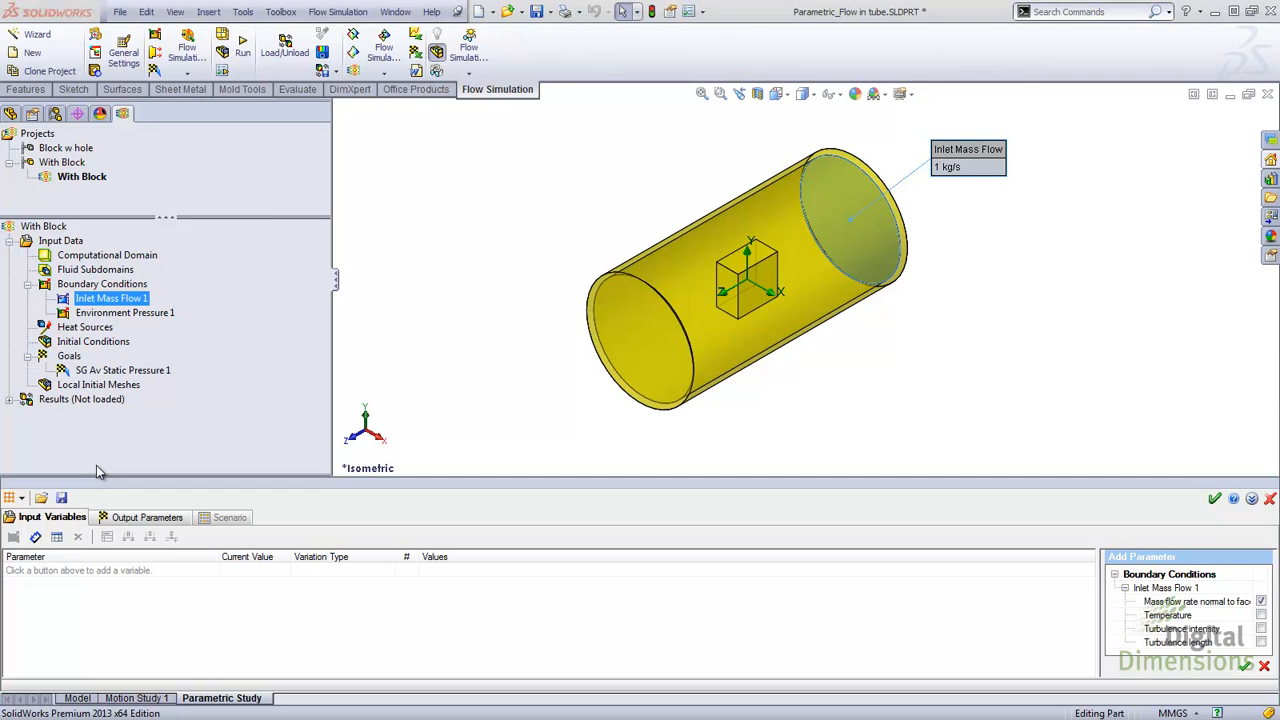
left_click(21, 498)
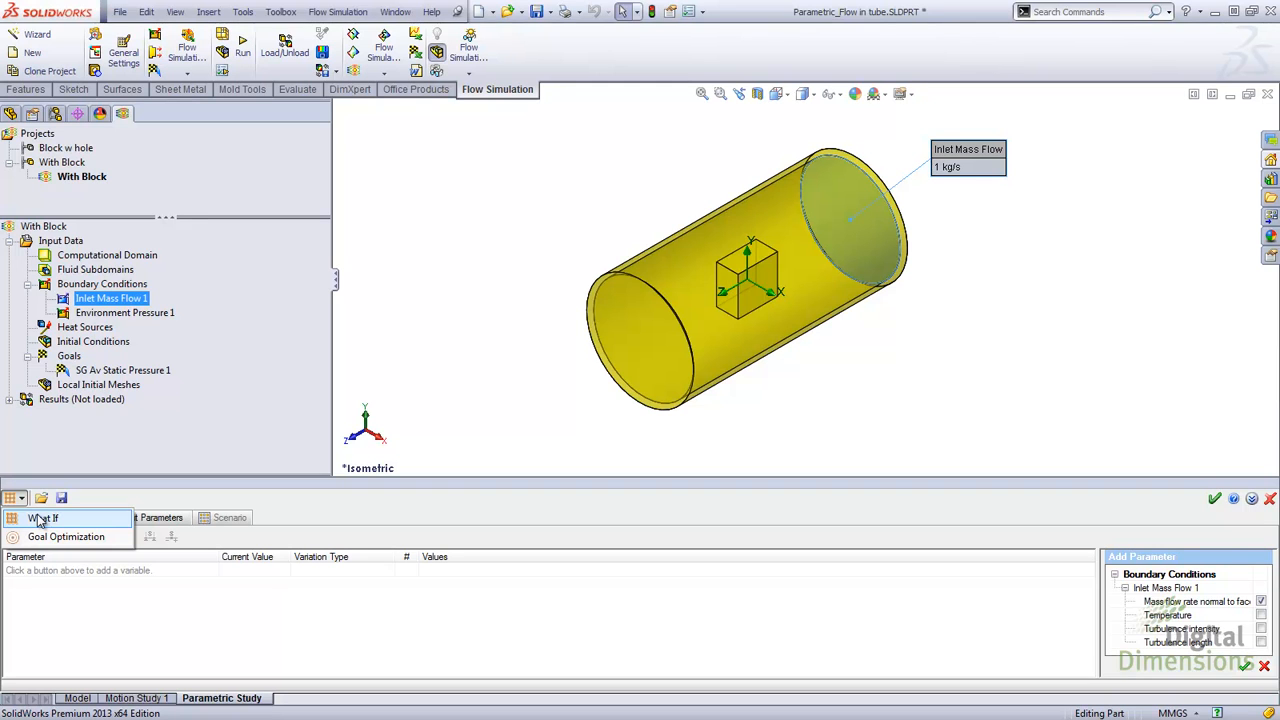
left_click(42, 519)
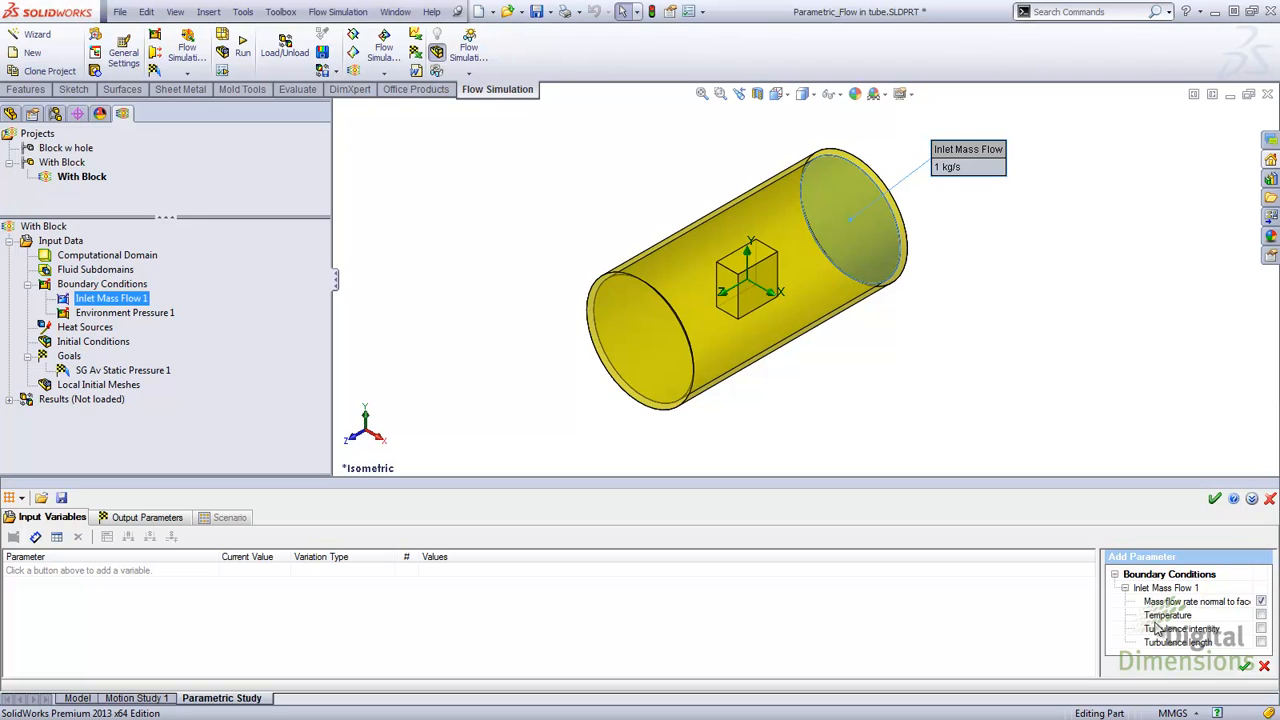
left_click(1246, 667)
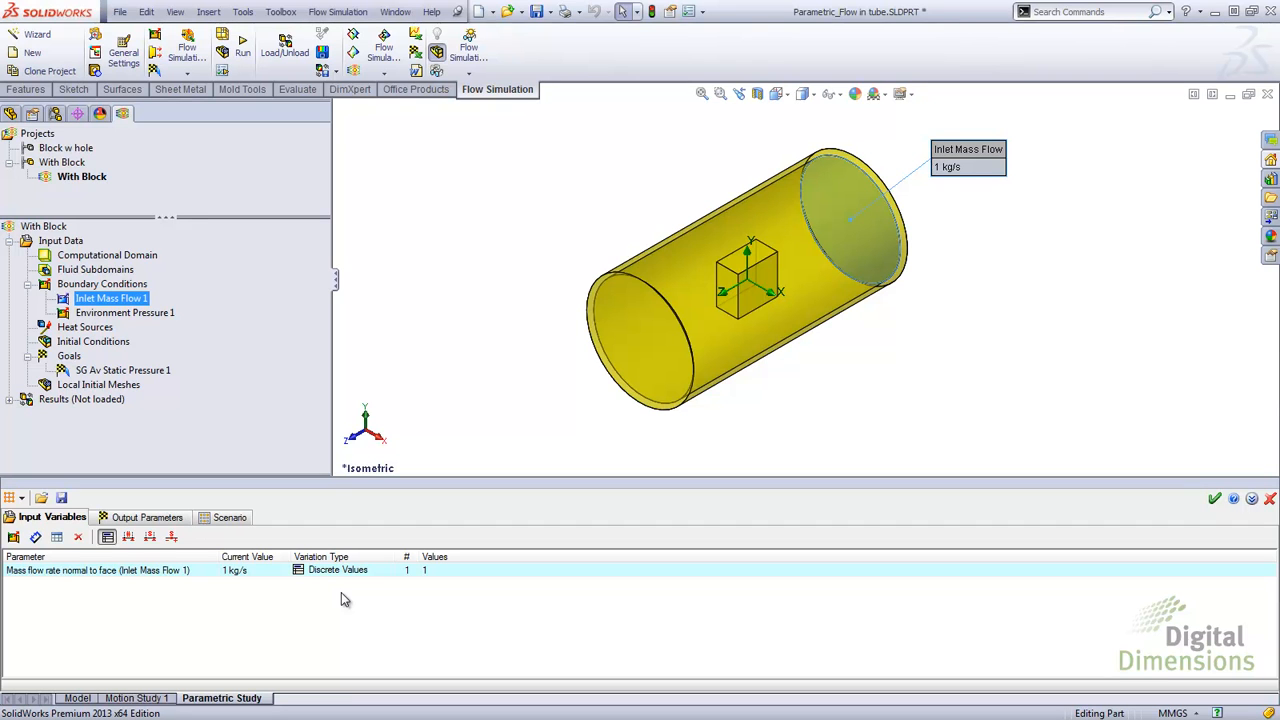
Step: Give the mass flow rate variable discrete values of 1, 10 and 100 kg/s
left_click(426, 575)
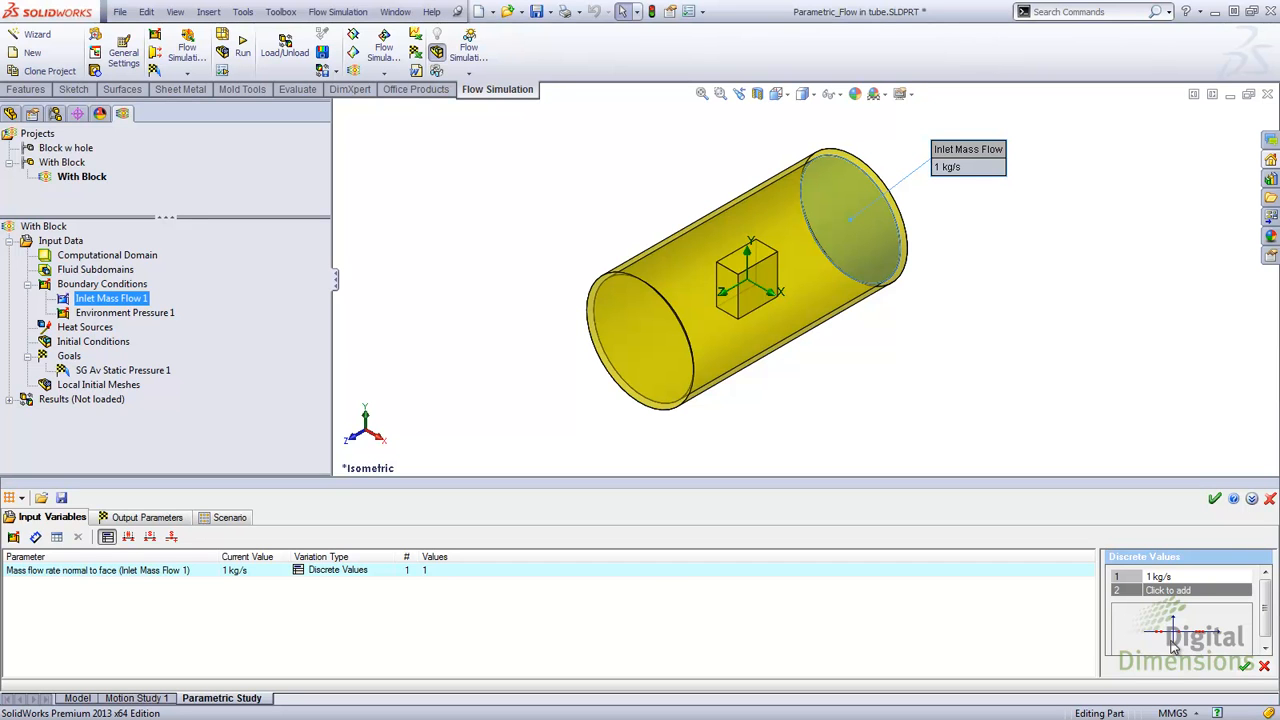
left_click(128, 538)
left_click(149, 538)
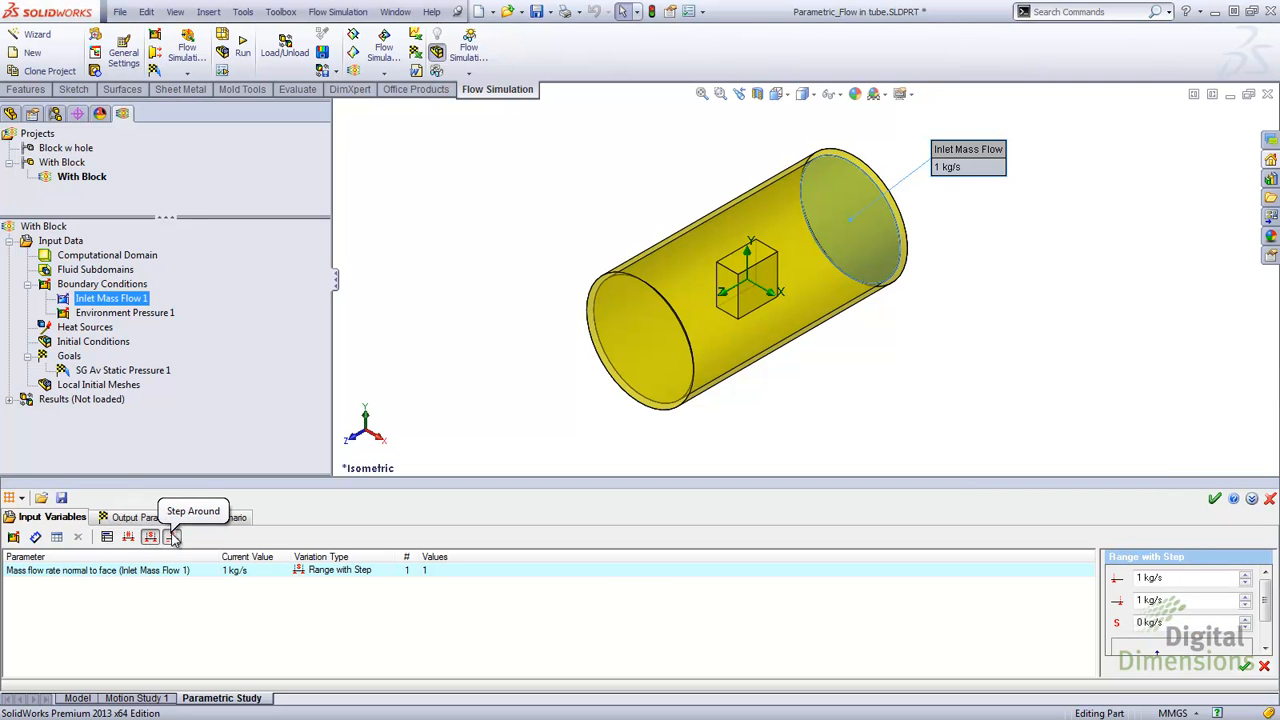
left_click(172, 538)
left_click(107, 537)
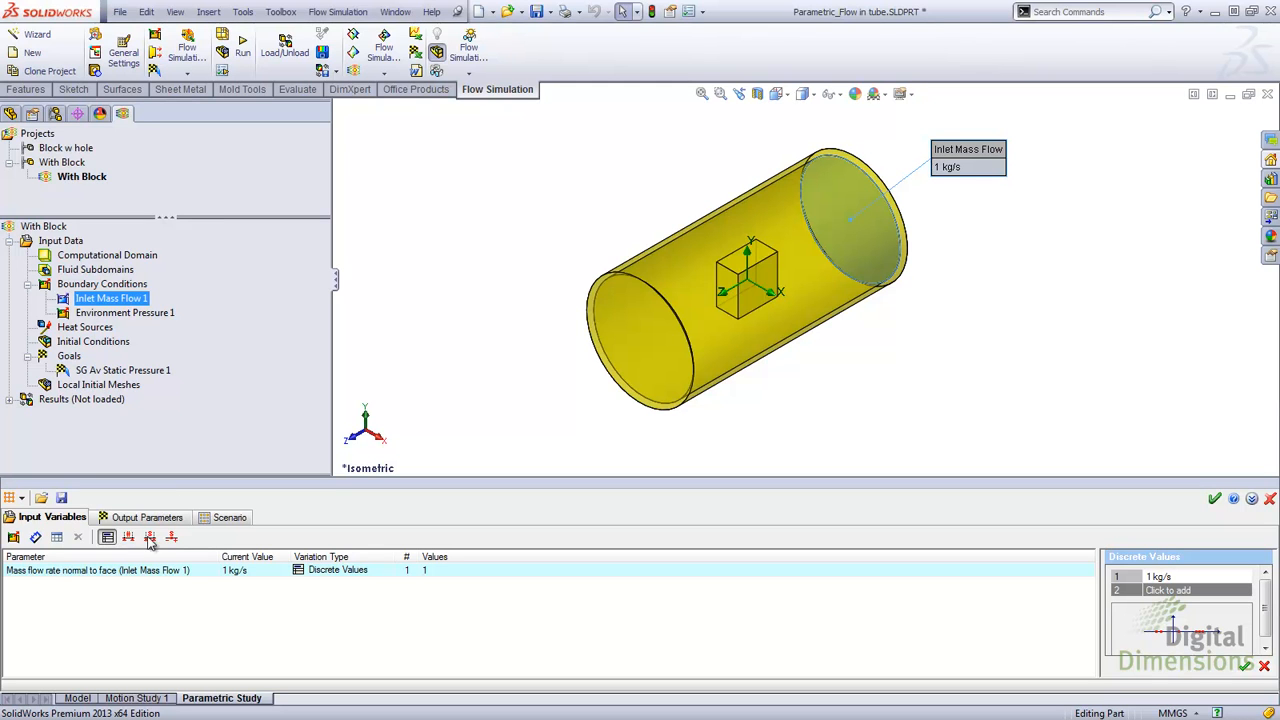
left_click(1157, 591)
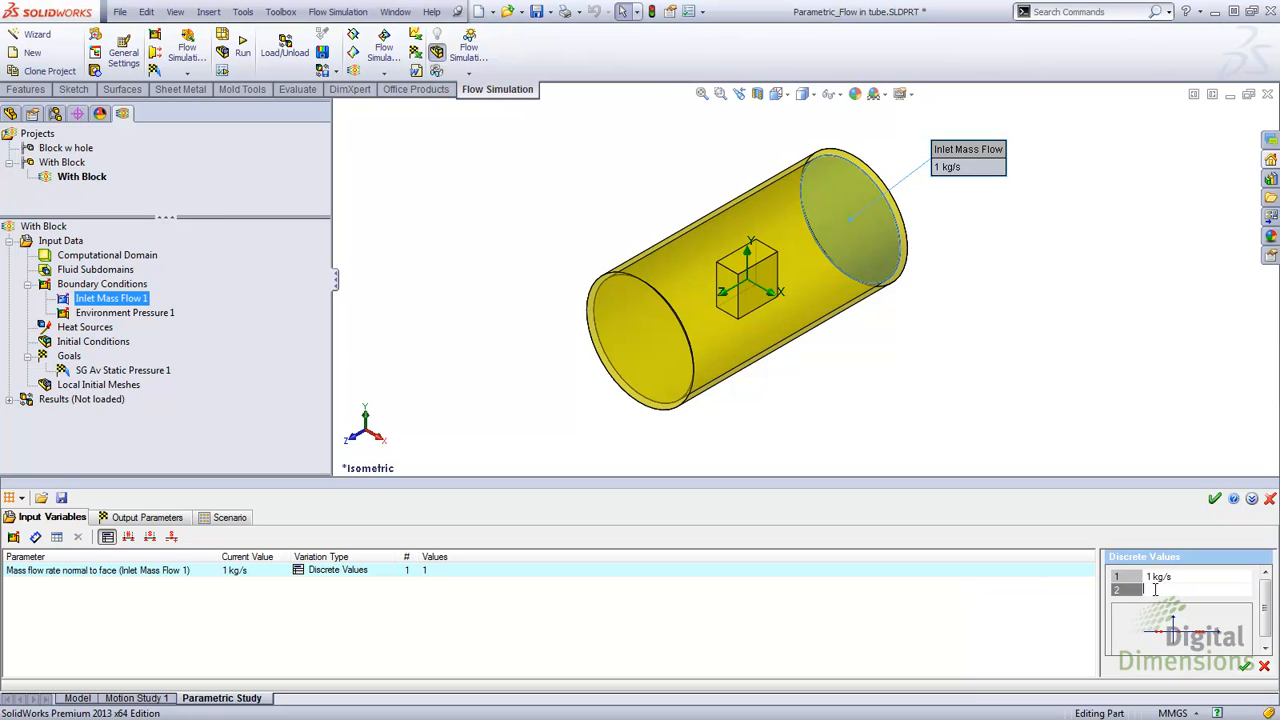
type("10")
key("Return")
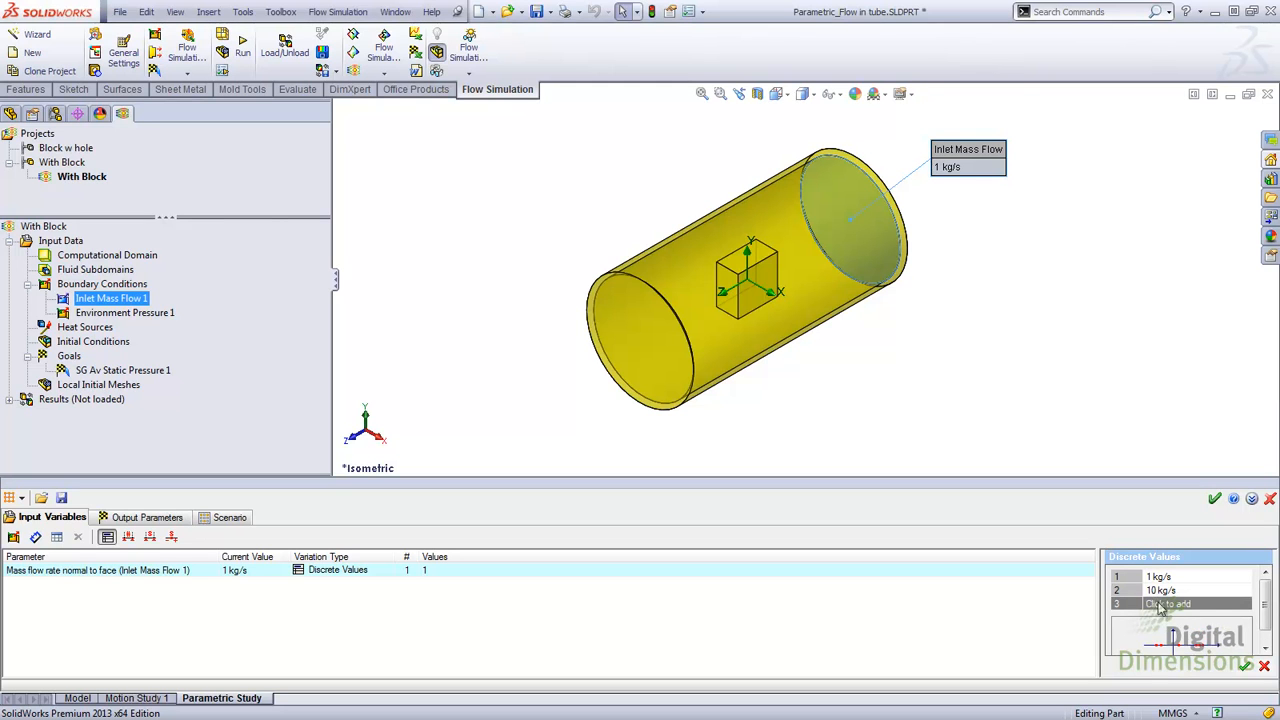
left_click(1160, 603)
type("100")
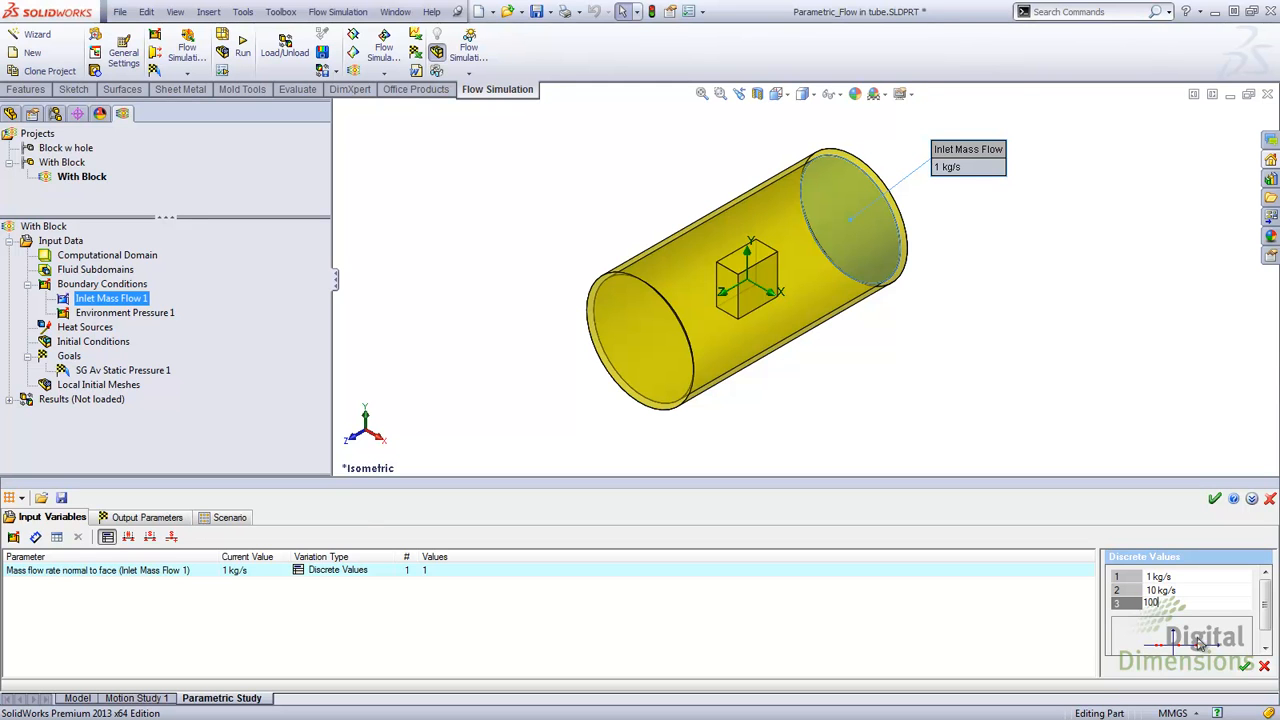
left_click(1245, 666)
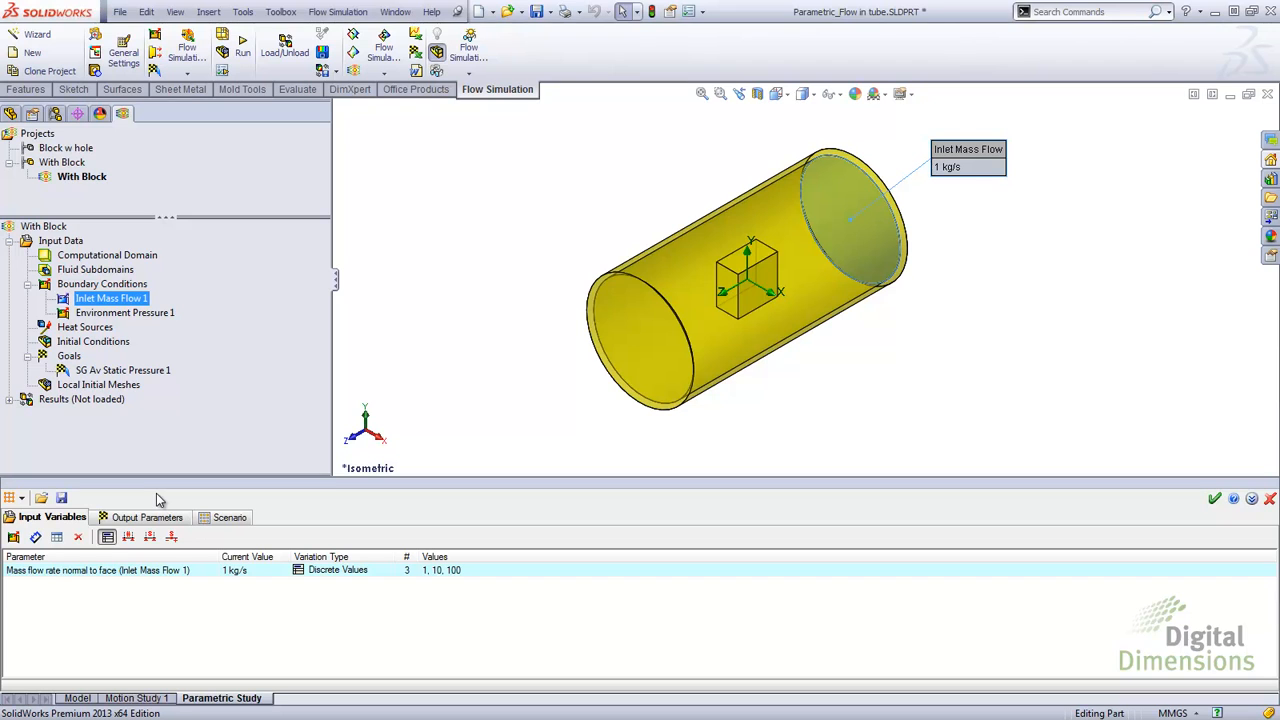
Step: Add the SG Av Static Pressure 1 goal as the study's output parameter
left_click(145, 517)
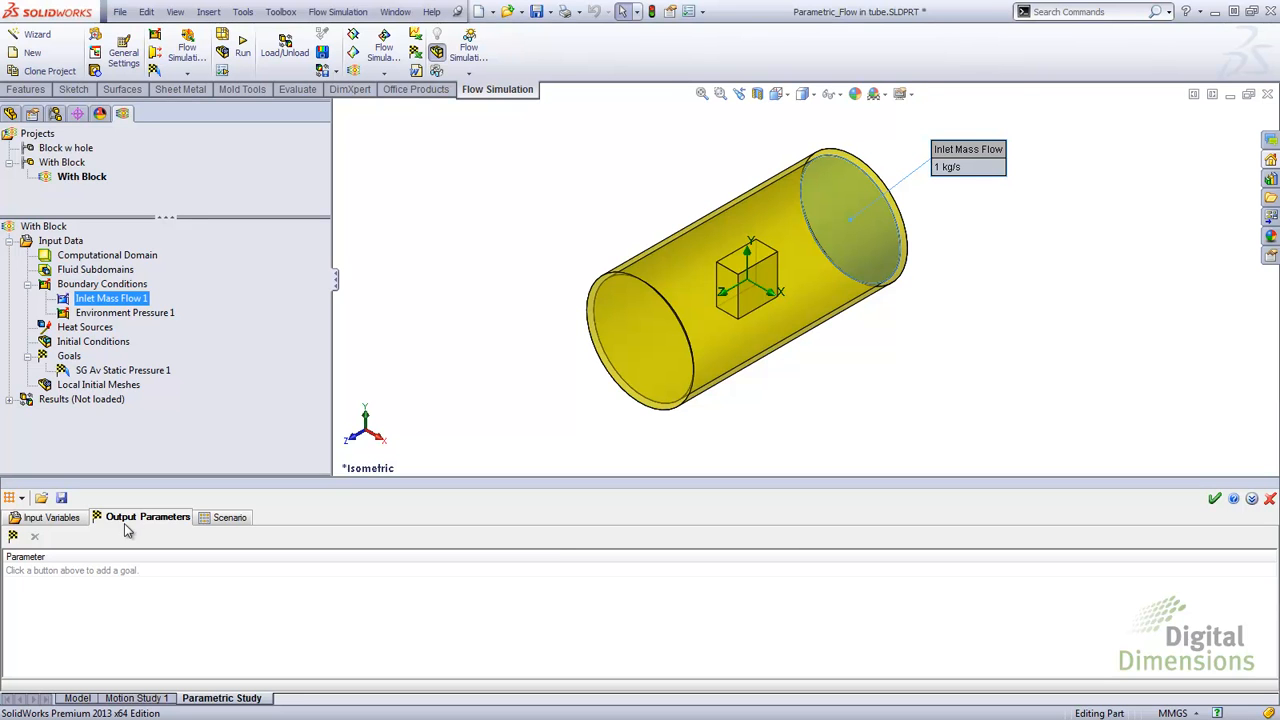
left_click(14, 537)
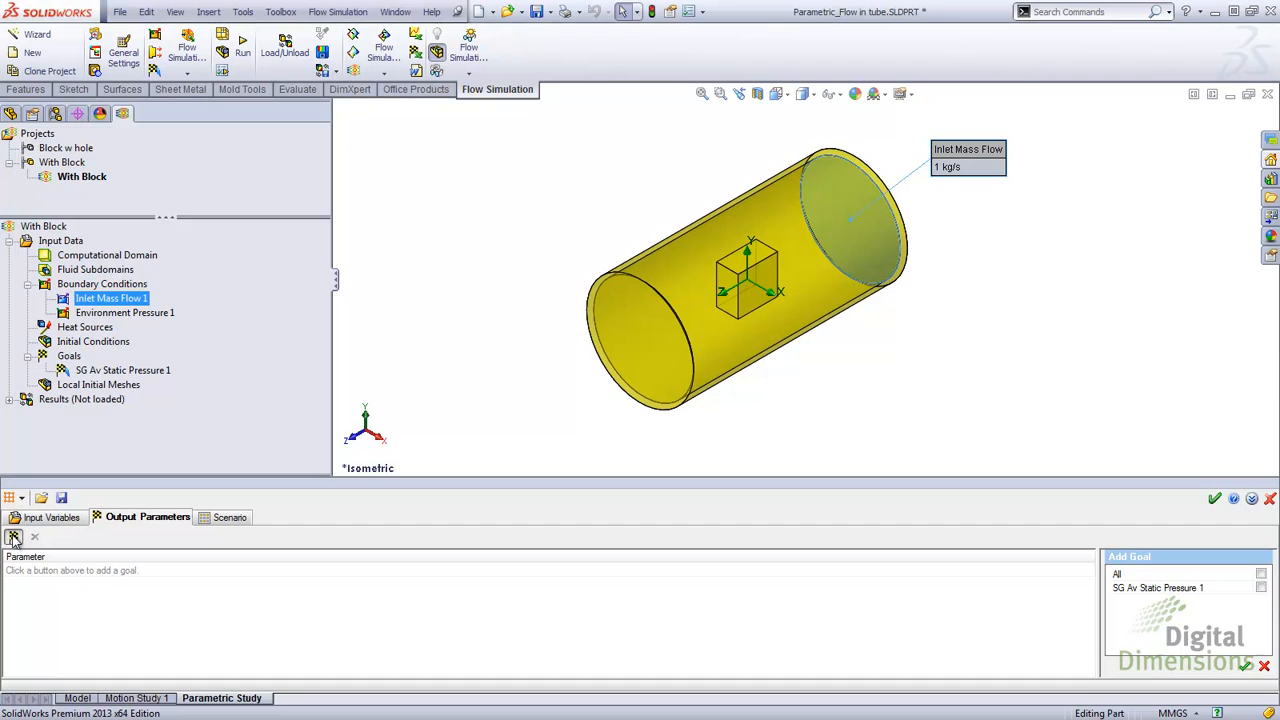
left_click(1261, 588)
left_click(1246, 666)
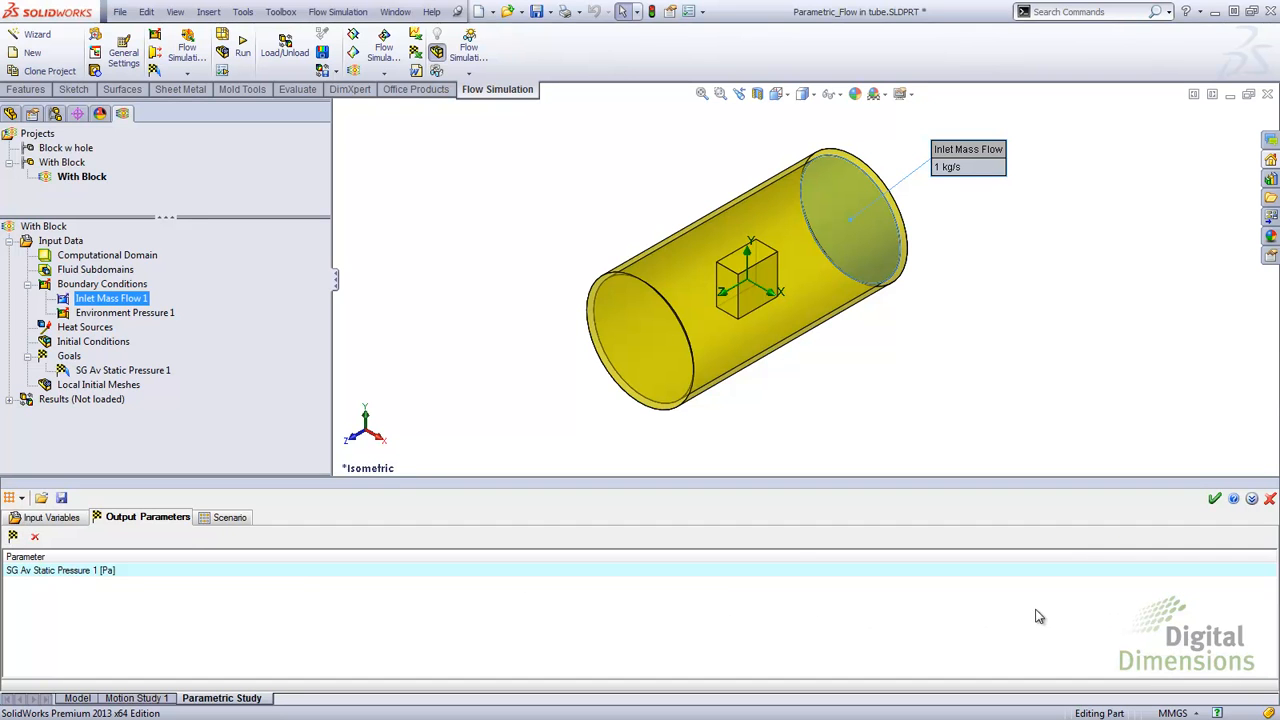
Step: Run the parametric study scenario for all three design points
left_click(230, 518)
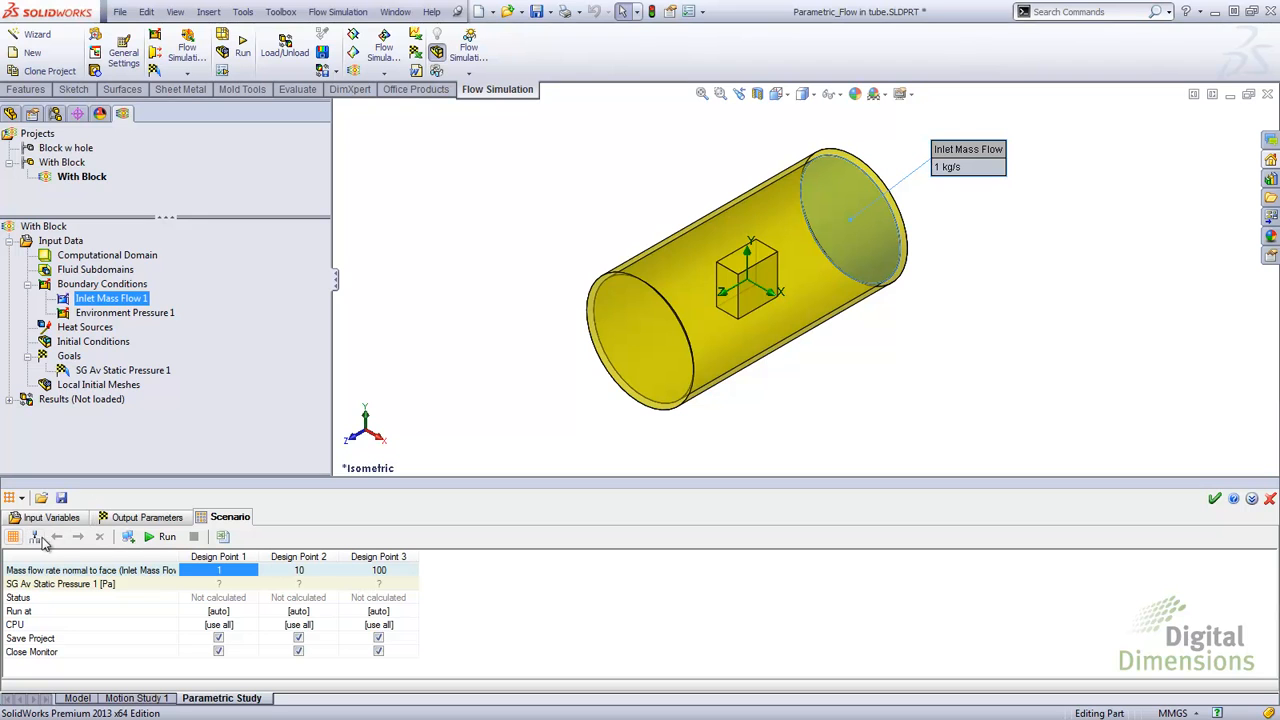
left_click(128, 537)
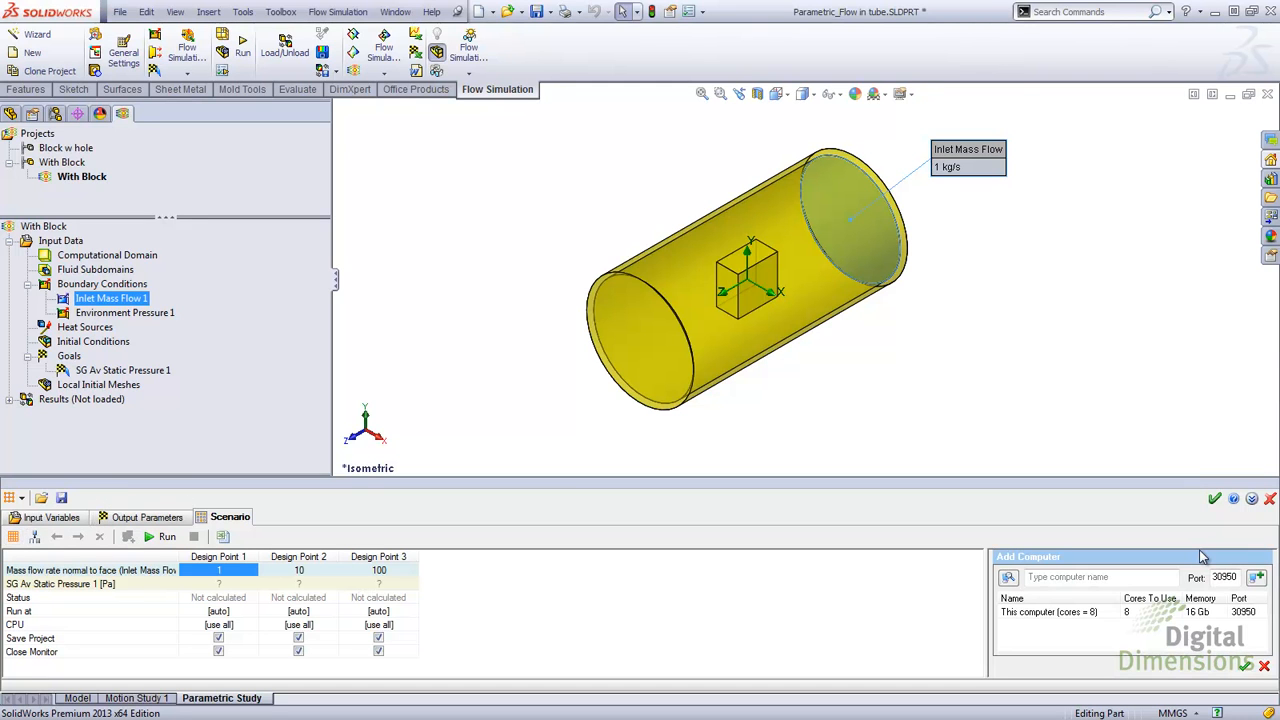
left_click(1264, 667)
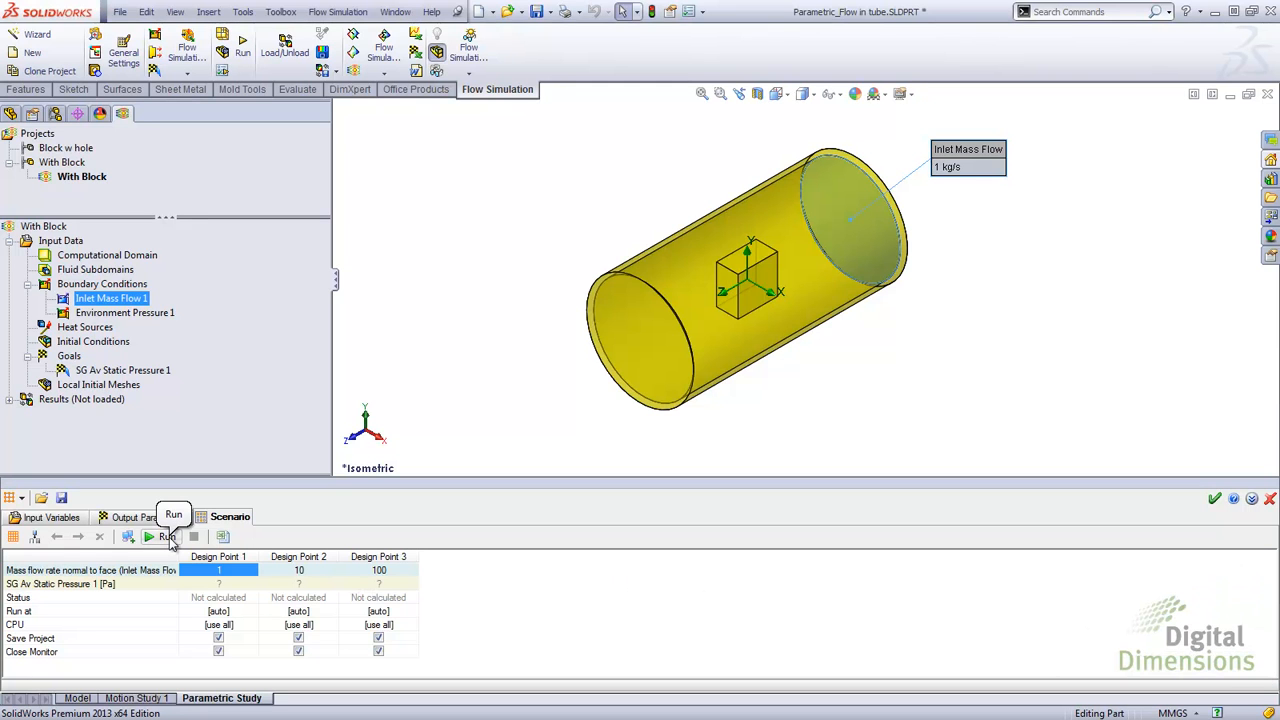
left_click(166, 537)
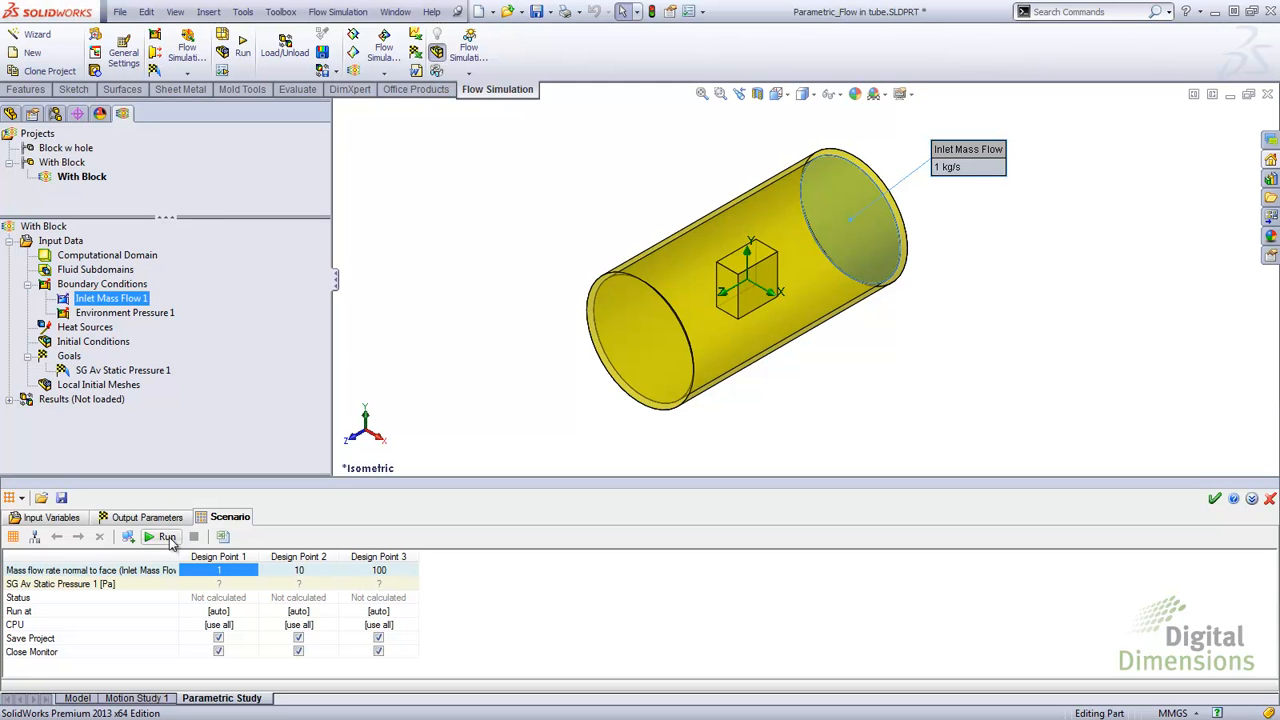
left_click(62, 498)
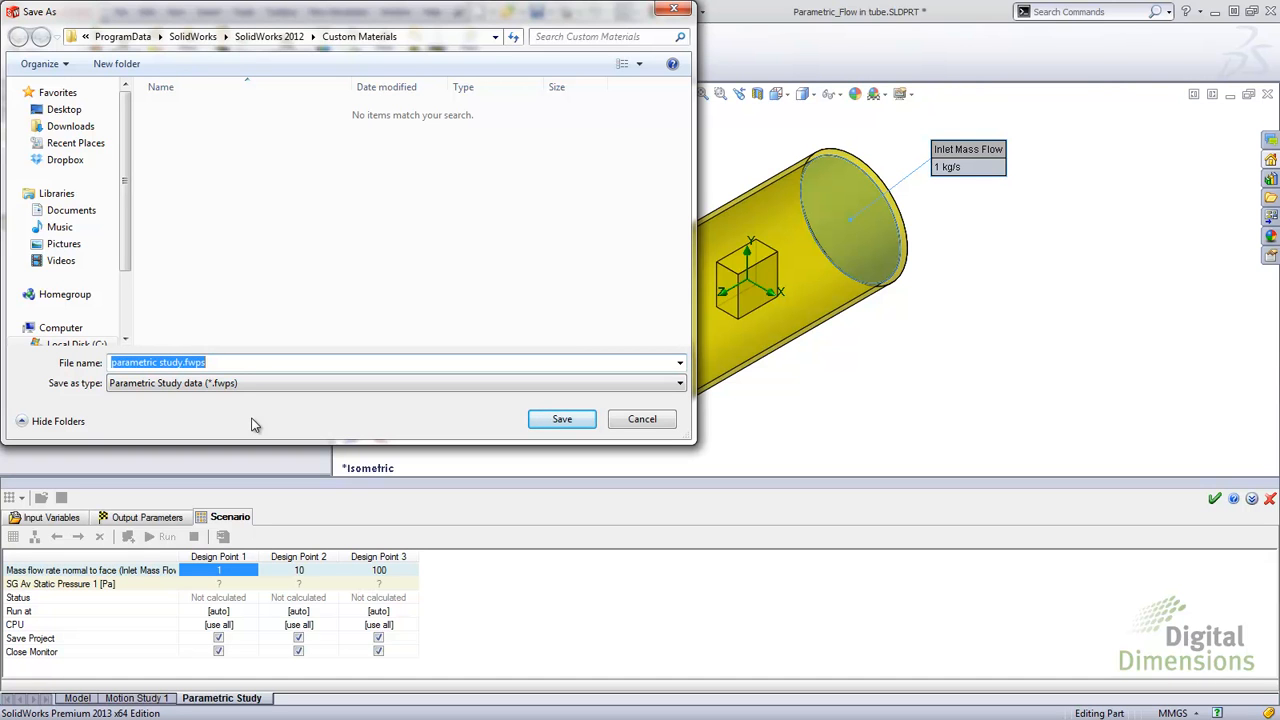
left_click(665, 427)
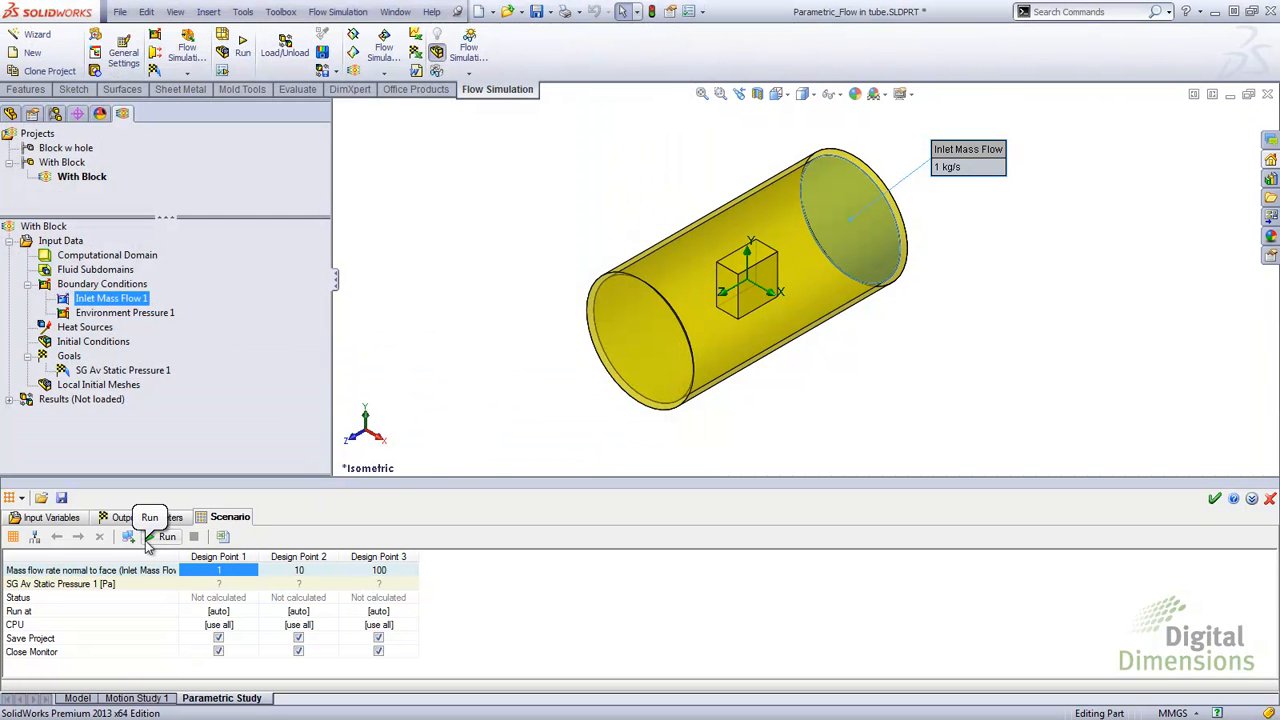
left_click(163, 542)
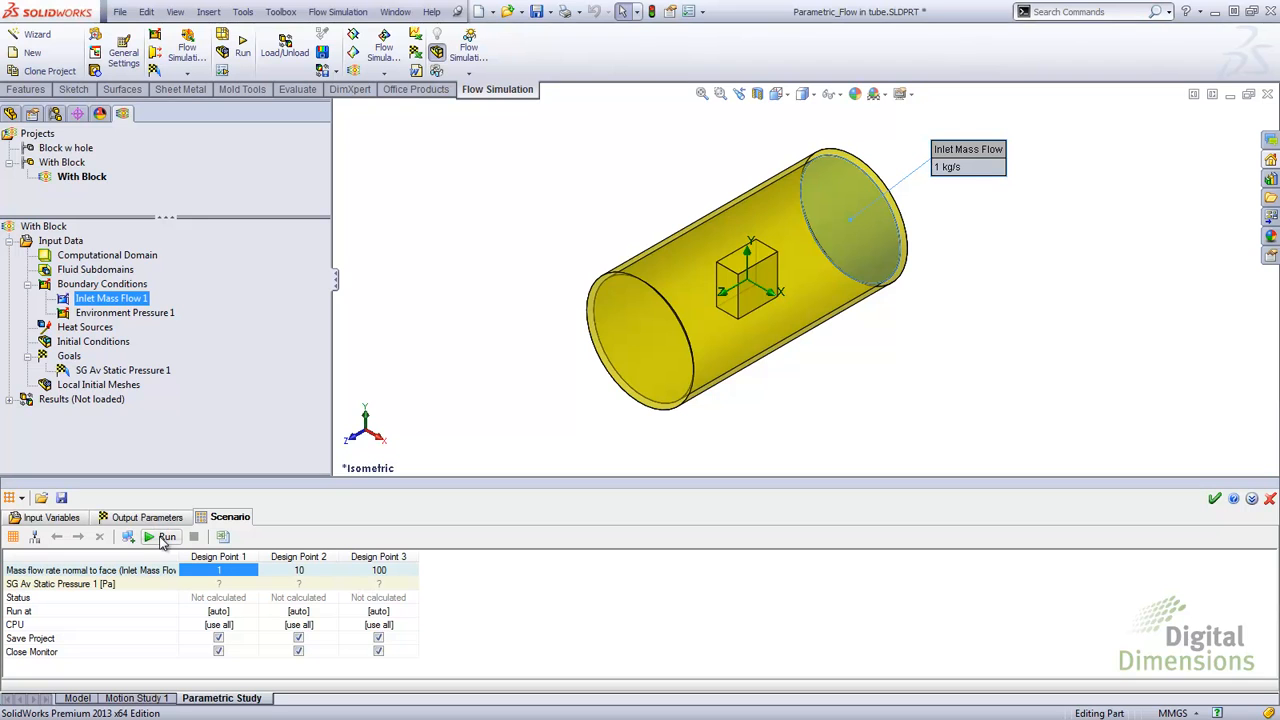
left_click(163, 541)
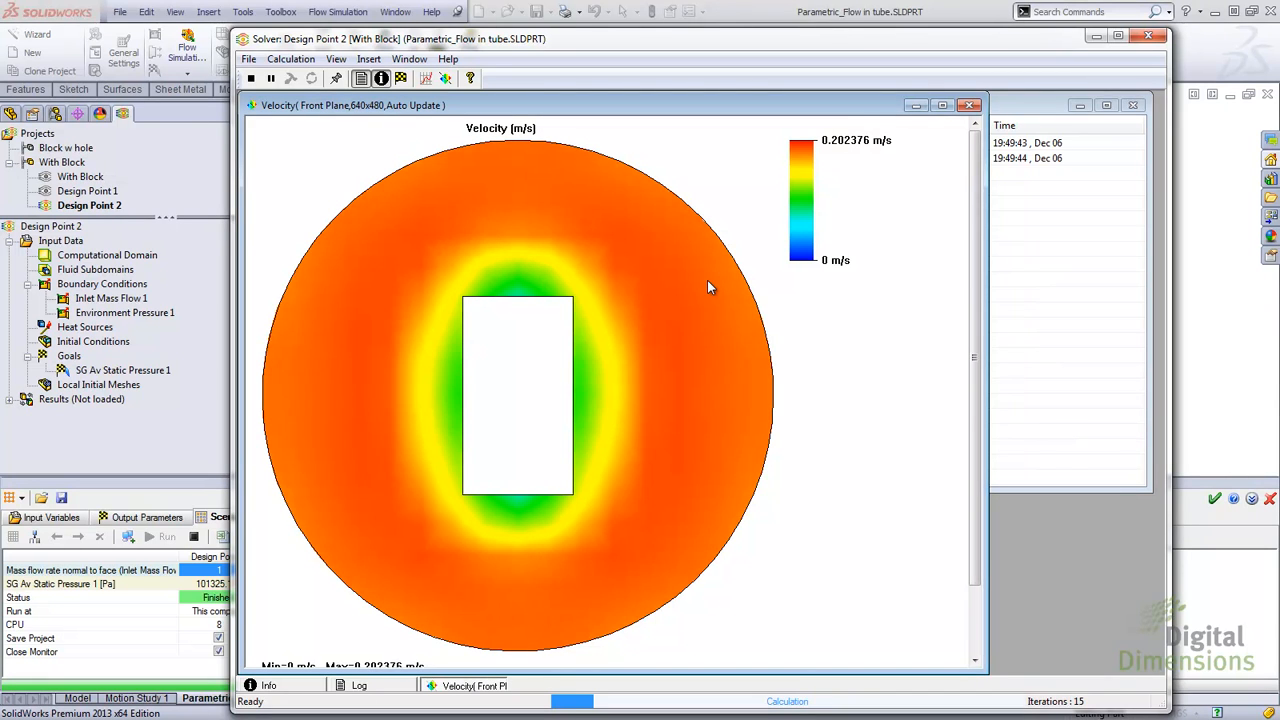
Step: Switch the solver's velocity preview plane to Top Plane
right_click(707, 287)
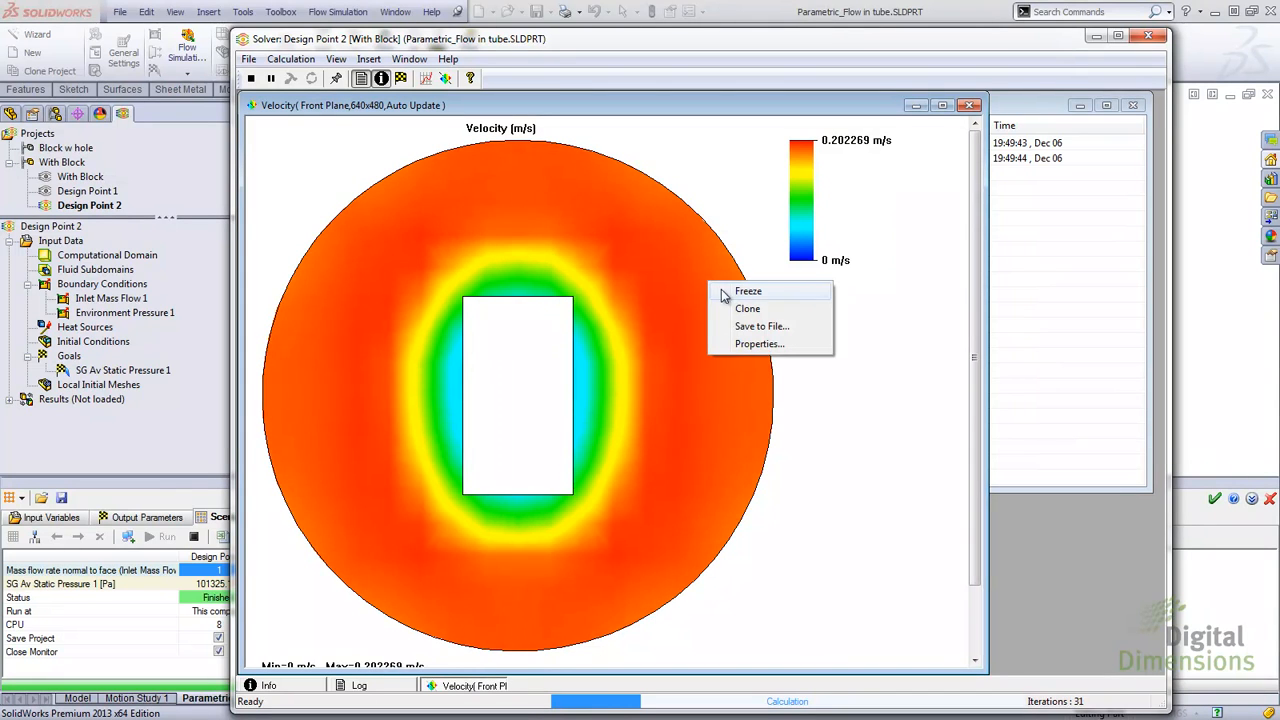
left_click(712, 342)
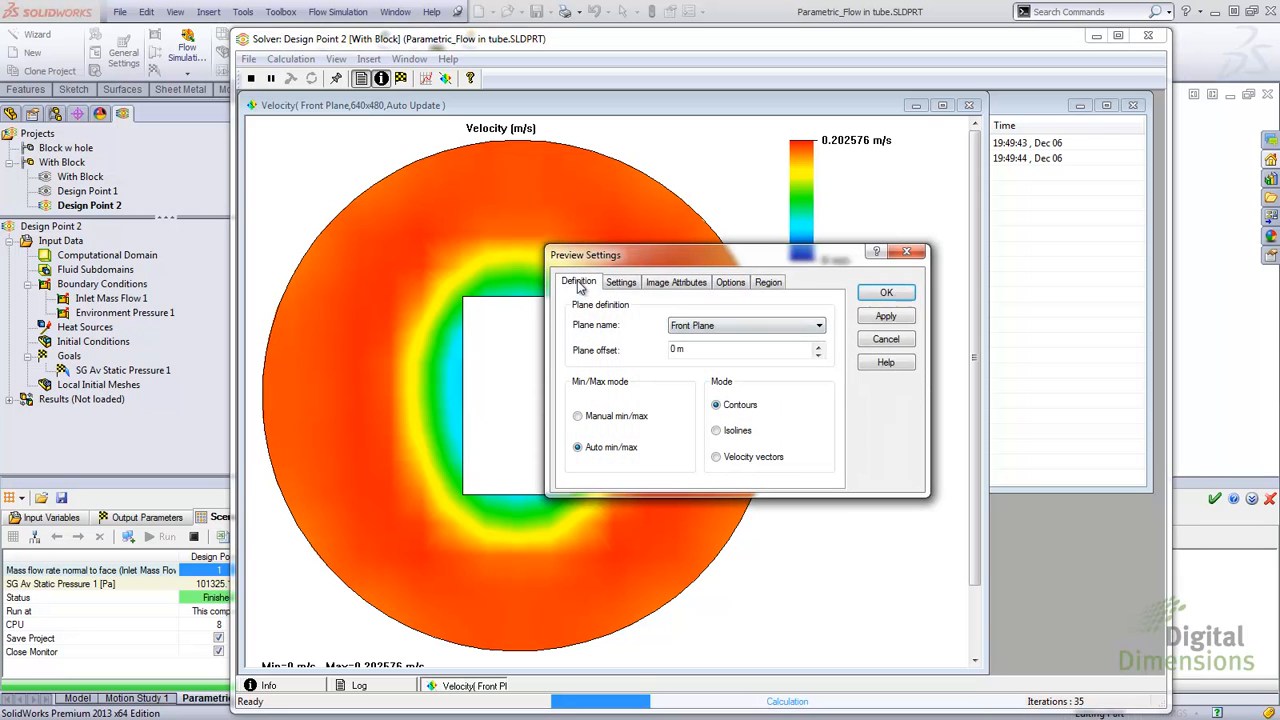
left_click(690, 328)
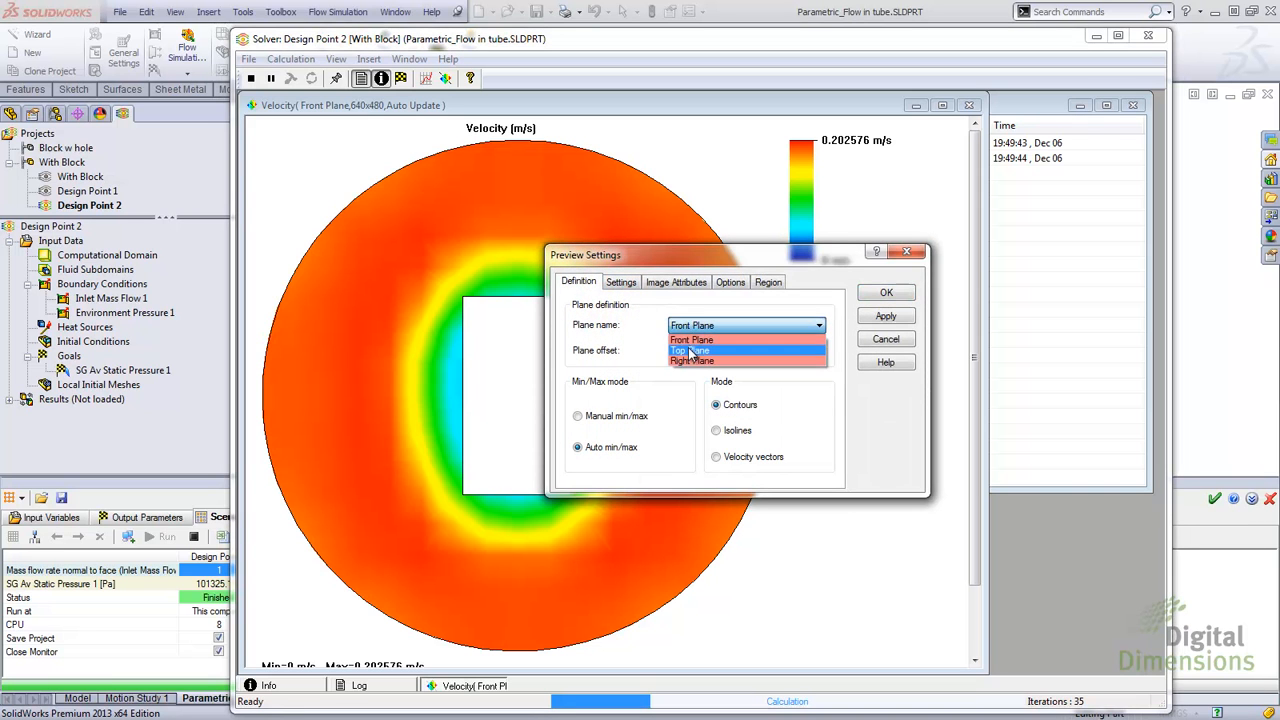
left_click(690, 350)
left_click(878, 317)
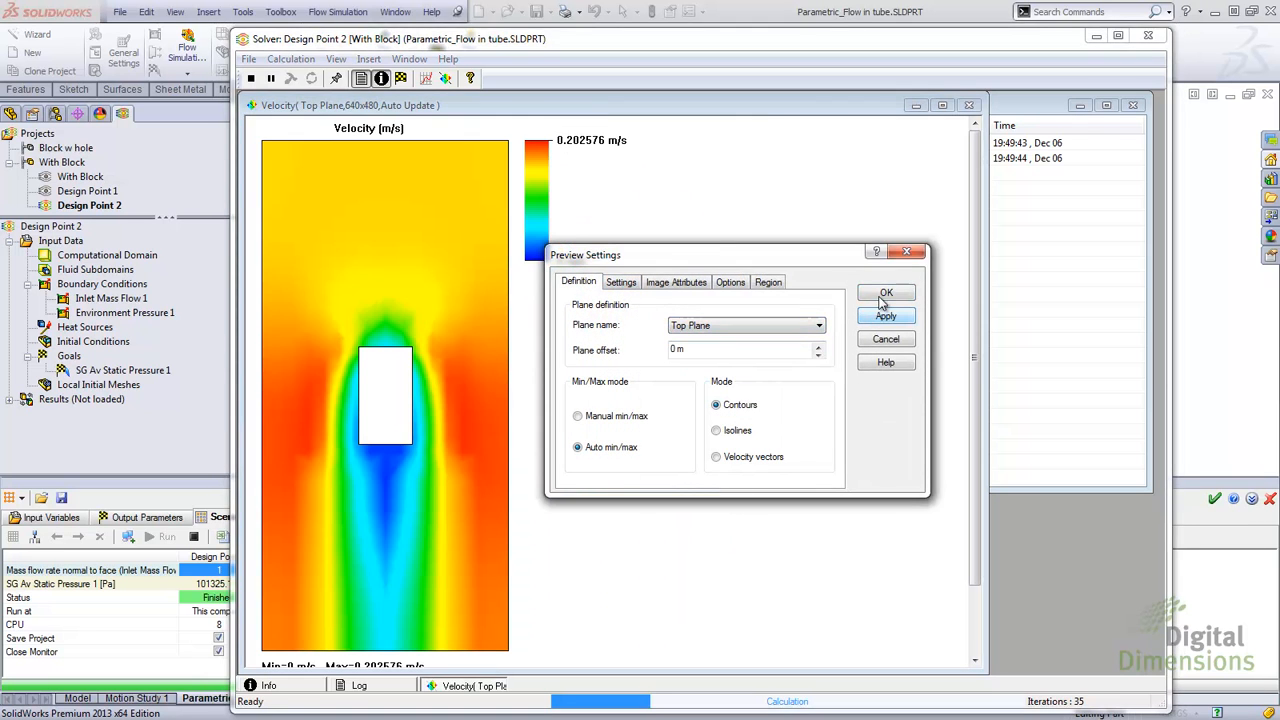
left_click(884, 295)
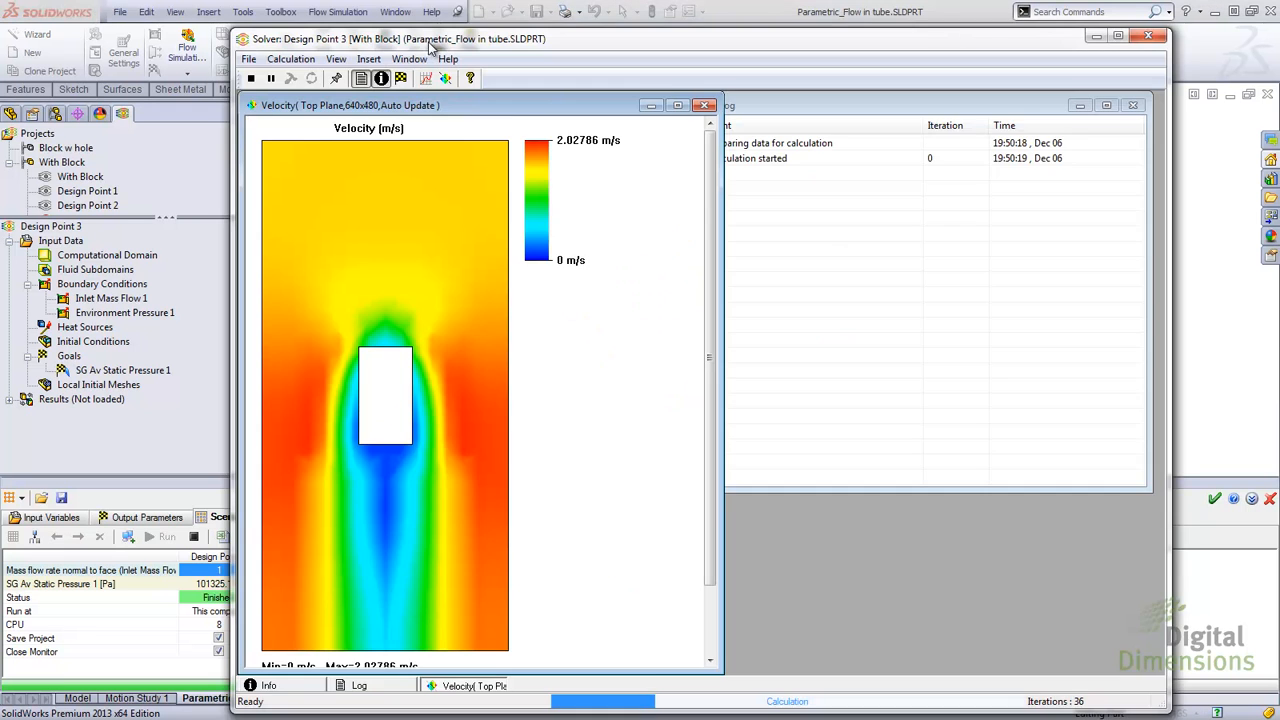
Step: Close the parametric study panel
left_click_drag(436, 40, 840, 55)
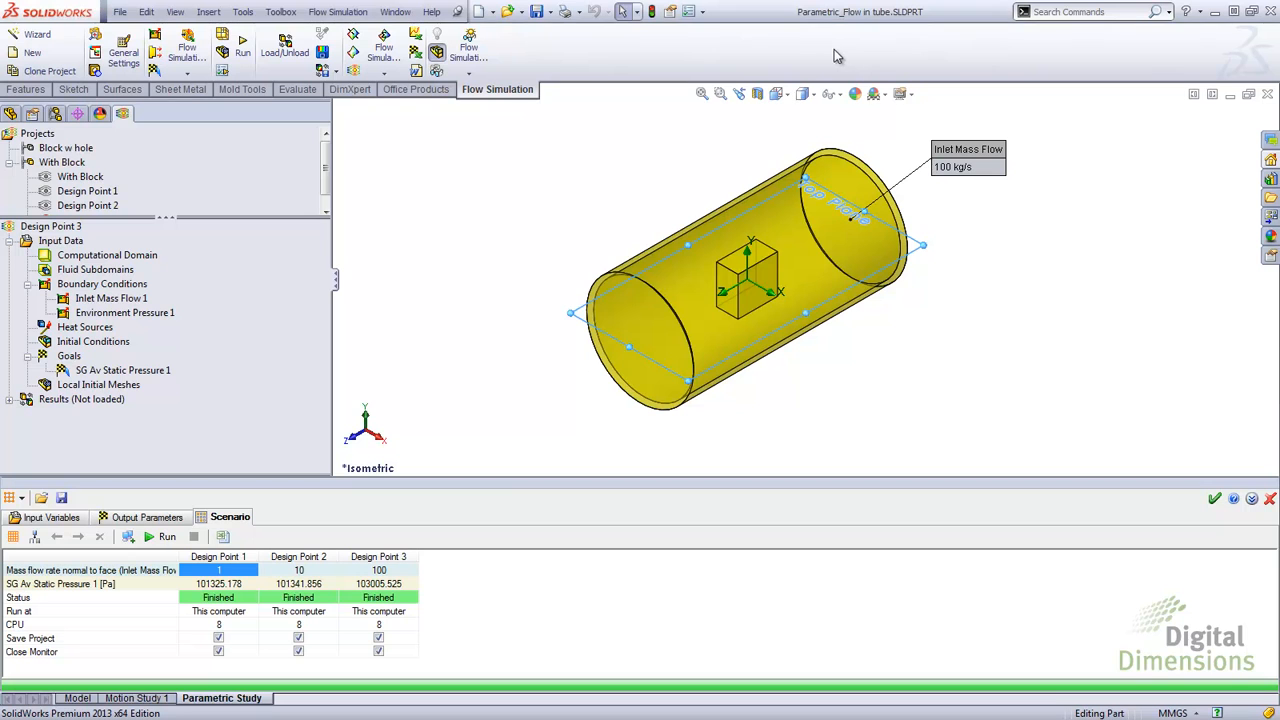
scroll(333, 188, "down", 1)
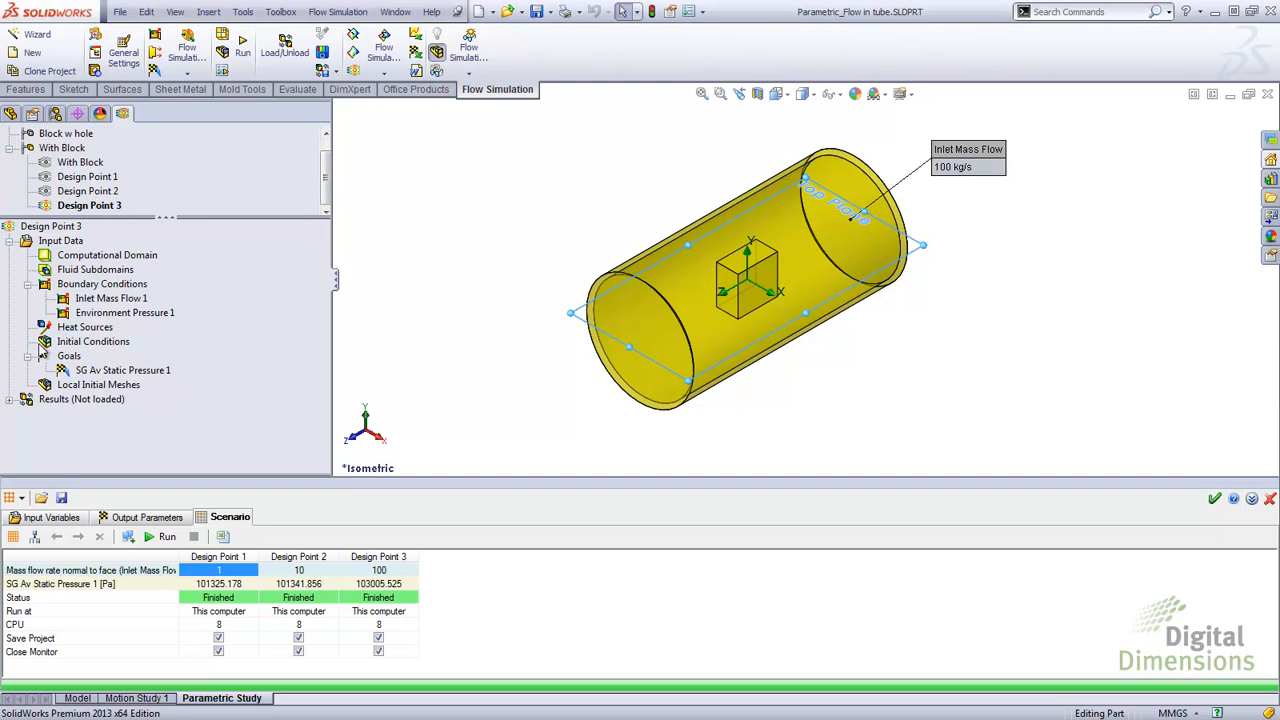
left_click(1214, 498)
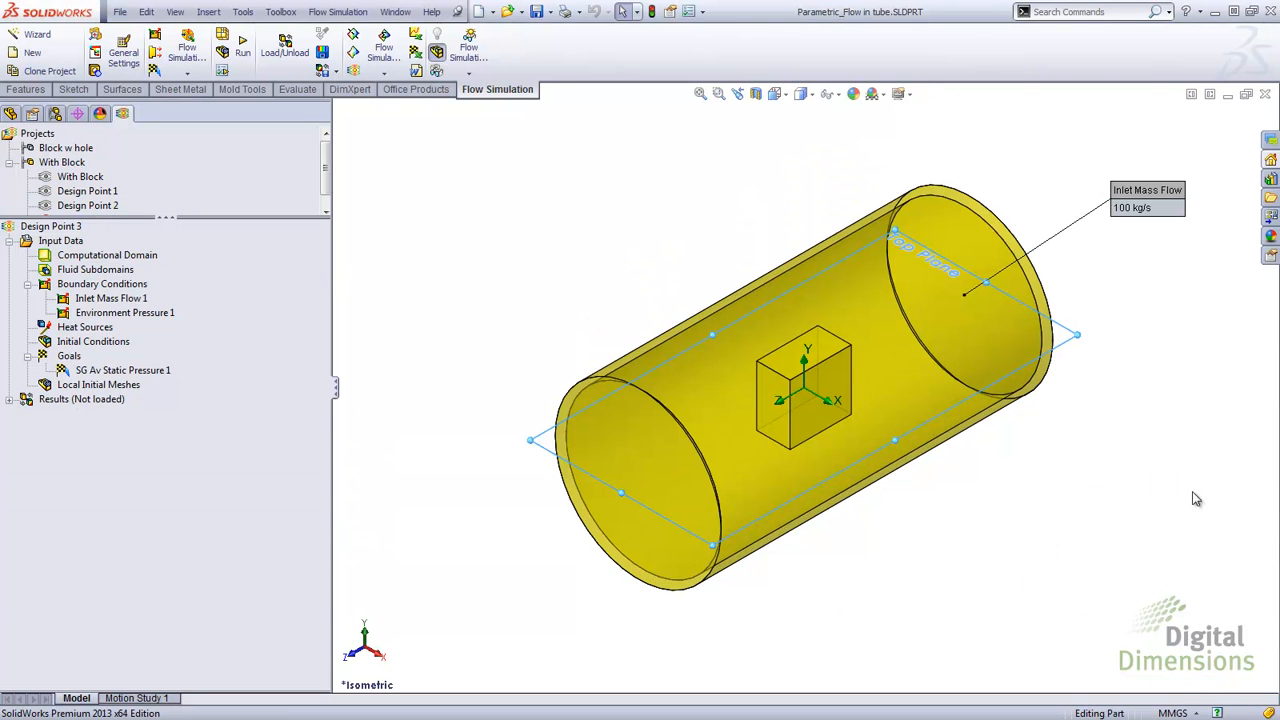
Step: Load the Design Point 3 results and show Cut Plot 1
right_click(30, 399)
left_click(64, 412)
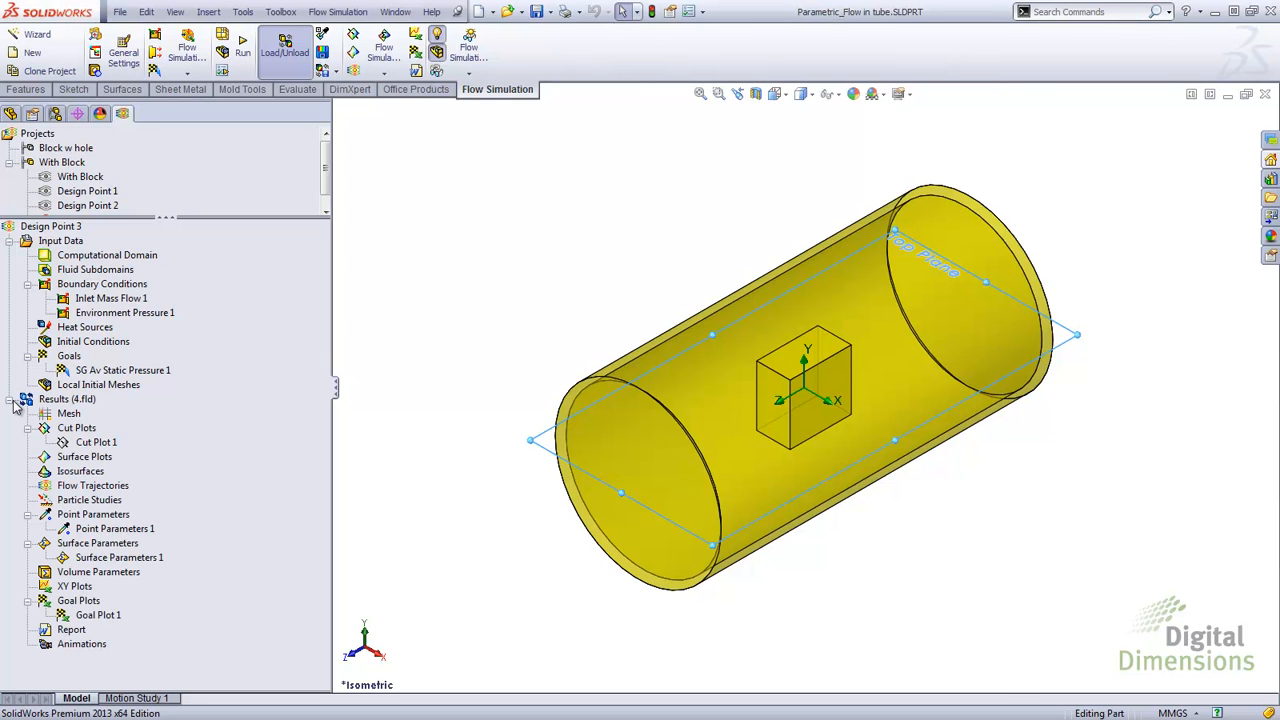
right_click(84, 442)
left_click(112, 476)
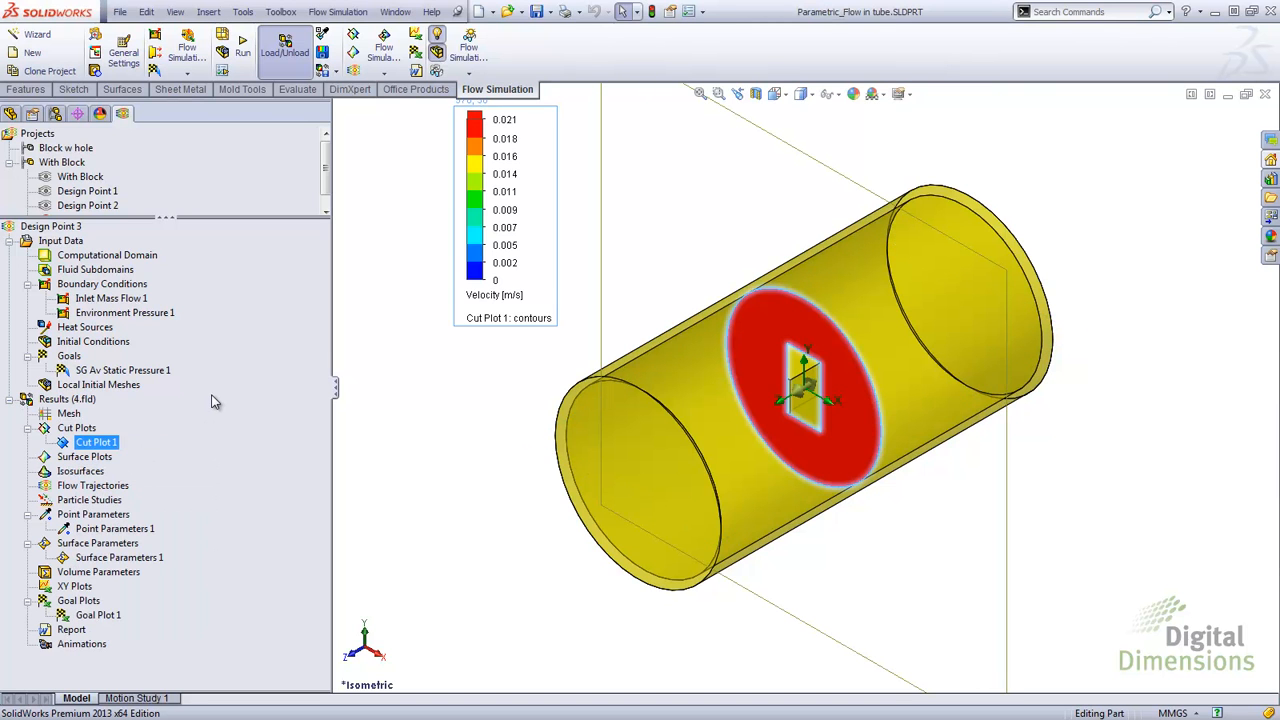